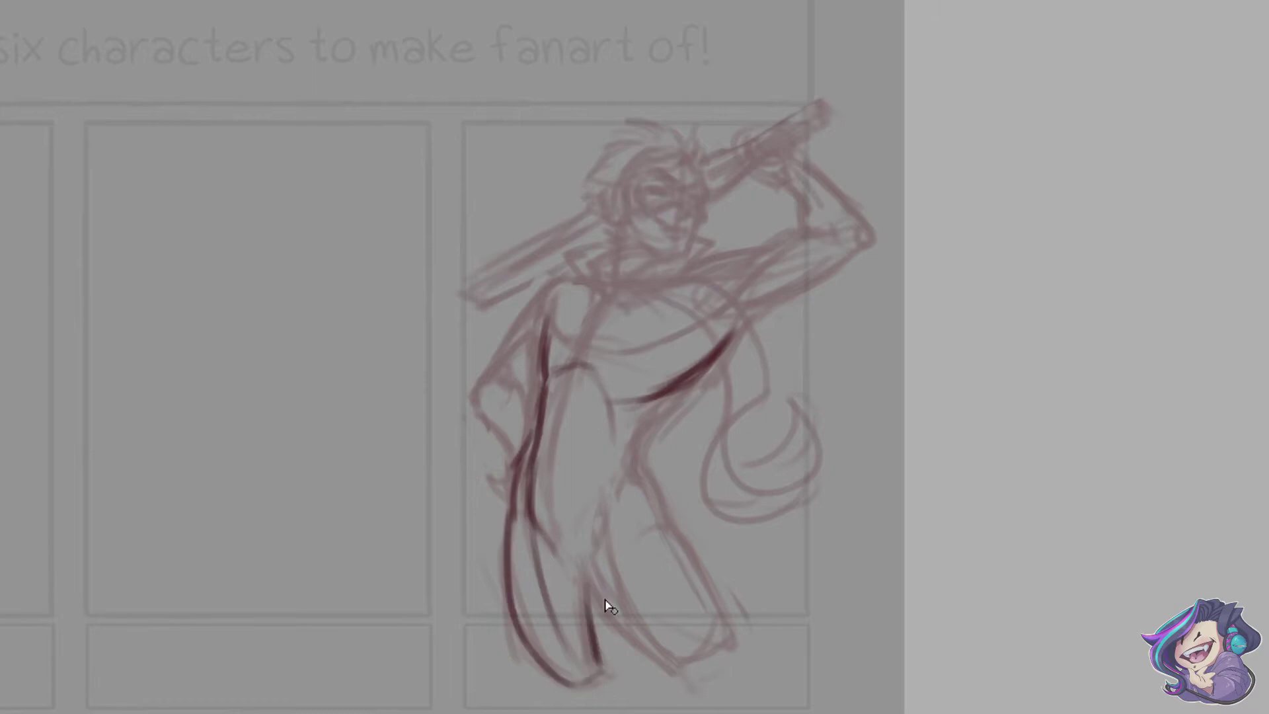
- Redraw the waist and torso side contours over the rough figure sketch, discarding strokes that miss the pose
left_click_drag(633, 467, 663, 395)
left_click_drag(605, 298, 570, 406)
left_click_drag(566, 413, 547, 470)
key("m")
key("ctrl+z")
mouse_move(738, 379)
left_mouse_down()
mouse_move(555, 271)
mouse_move(538, 312)
mouse_move(495, 193)
mouse_move(580, 319)
mouse_move(439, 221)
mouse_move(527, 165)
mouse_move(544, 212)
left_mouse_up()
key("h")
key("ctrl+z")
- Sketch the raised forearm, the fist and the rounded end of the weapon's handle
left_click_drag(798, 173, 815, 193)
mouse_move(727, 140)
left_mouse_down()
mouse_move(771, 173)
mouse_move(798, 169)
mouse_move(787, 126)
mouse_move(842, 129)
left_mouse_up()
mouse_move(831, 107)
left_mouse_down()
mouse_move(811, 123)
mouse_move(840, 103)
left_mouse_up()
mouse_move(839, 103)
left_mouse_down()
mouse_move(858, 121)
mouse_move(831, 109)
left_mouse_up()
- Draw the shoulder and lower chest contours, and clean up the side of the ribcage below the raised arm
key("e")
mouse_move(612, 279)
left_mouse_down()
mouse_move(649, 218)
mouse_move(672, 249)
mouse_move(646, 267)
mouse_move(590, 273)
mouse_move(599, 341)
left_mouse_up()
mouse_move(631, 341)
left_mouse_down()
mouse_move(687, 347)
mouse_move(737, 311)
left_mouse_up()
left_click_drag(713, 281, 689, 299)
key("e")
left_click_drag(712, 378, 773, 317)
mouse_move(789, 302)
left_mouse_down()
mouse_move(834, 232)
mouse_move(757, 323)
mouse_move(772, 275)
mouse_move(775, 318)
left_mouse_up()
- Redraw the raised arm's underside and armpit lines, checking the figure in a mirrored view
key("b")
left_click_drag(694, 345, 795, 299)
key("h")
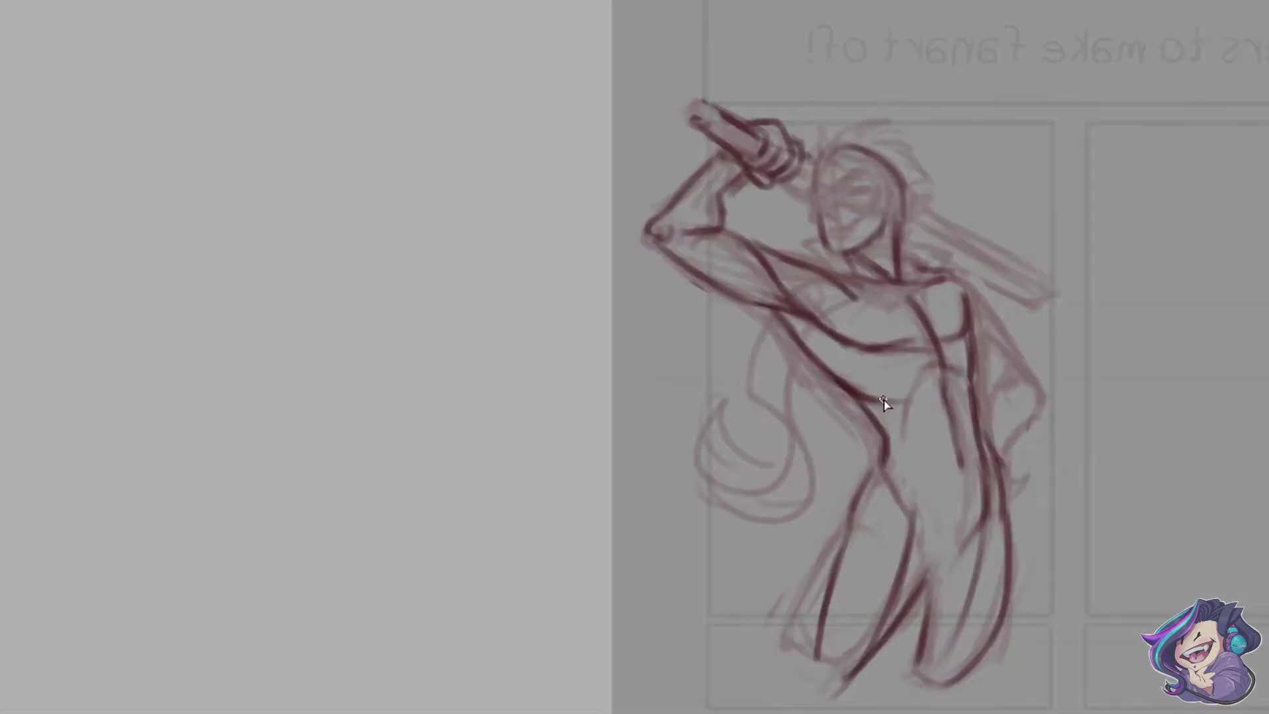
key("ctrl+z")
key("ctrl+z")
left_click_drag(763, 252, 833, 331)
left_click_drag(752, 290, 793, 311)
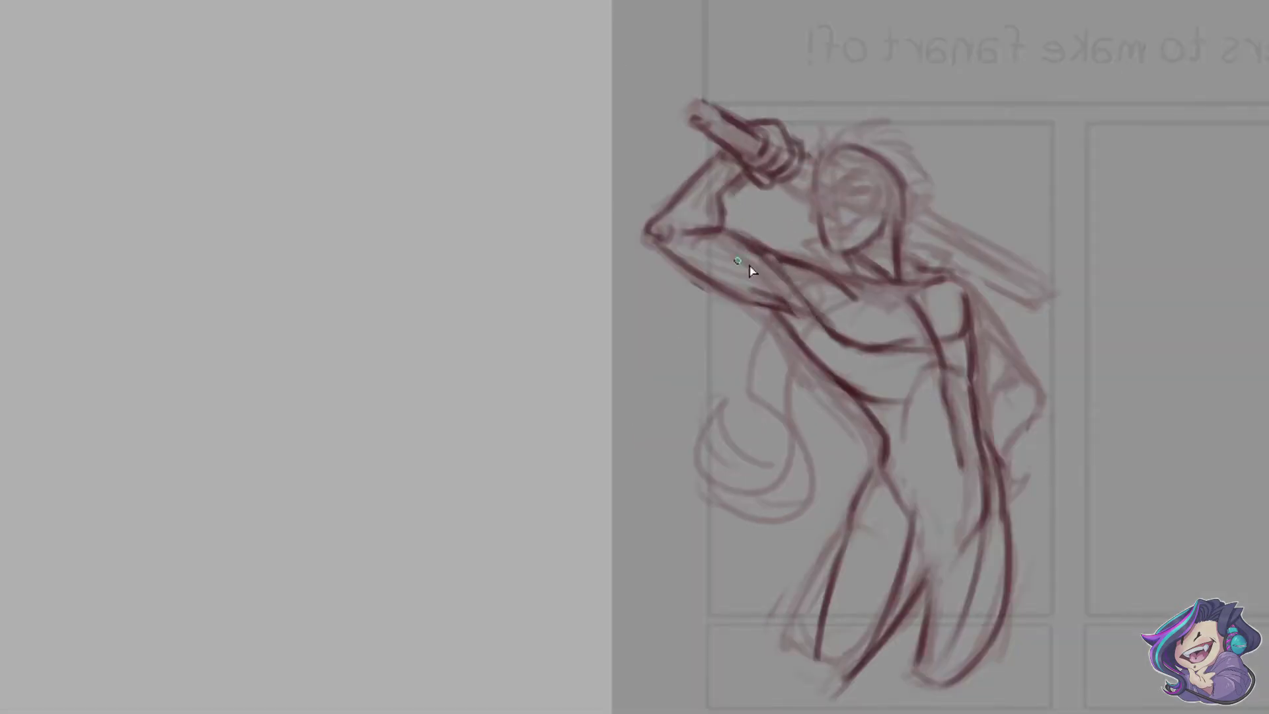
- Sketch the head and jaw outline and strengthen the lines of the fist beside it
left_click_drag(837, 144, 840, 253)
left_click_drag(829, 187, 816, 219)
mouse_move(837, 183)
left_mouse_down()
mouse_move(890, 194)
mouse_move(826, 122)
mouse_move(926, 232)
left_mouse_up()
mouse_move(817, 146)
left_mouse_down()
mouse_move(803, 192)
mouse_move(767, 185)
left_mouse_up()
key("h")
key("b")
mouse_move(760, 183)
left_mouse_down()
mouse_move(737, 194)
mouse_move(729, 162)
left_mouse_up()
- Sketch the neck line and the weapon's long shaft running behind the shoulder
mouse_move(623, 201)
left_mouse_down()
mouse_move(487, 303)
mouse_move(608, 255)
left_mouse_up()
left_click_drag(481, 284, 568, 228)
mouse_move(785, 131)
left_mouse_down()
mouse_move(842, 127)
mouse_move(798, 149)
left_mouse_up()
left_click_drag(631, 243, 532, 297)
- Add the masked face's features and extend a long contour down the side of the torso
left_click_drag(625, 179, 642, 226)
left_click_drag(722, 194, 725, 198)
left_click_drag(694, 193, 675, 192)
left_click_drag(717, 209, 714, 218)
mouse_move(592, 286)
left_mouse_down()
mouse_move(538, 386)
mouse_move(533, 527)
left_mouse_up()
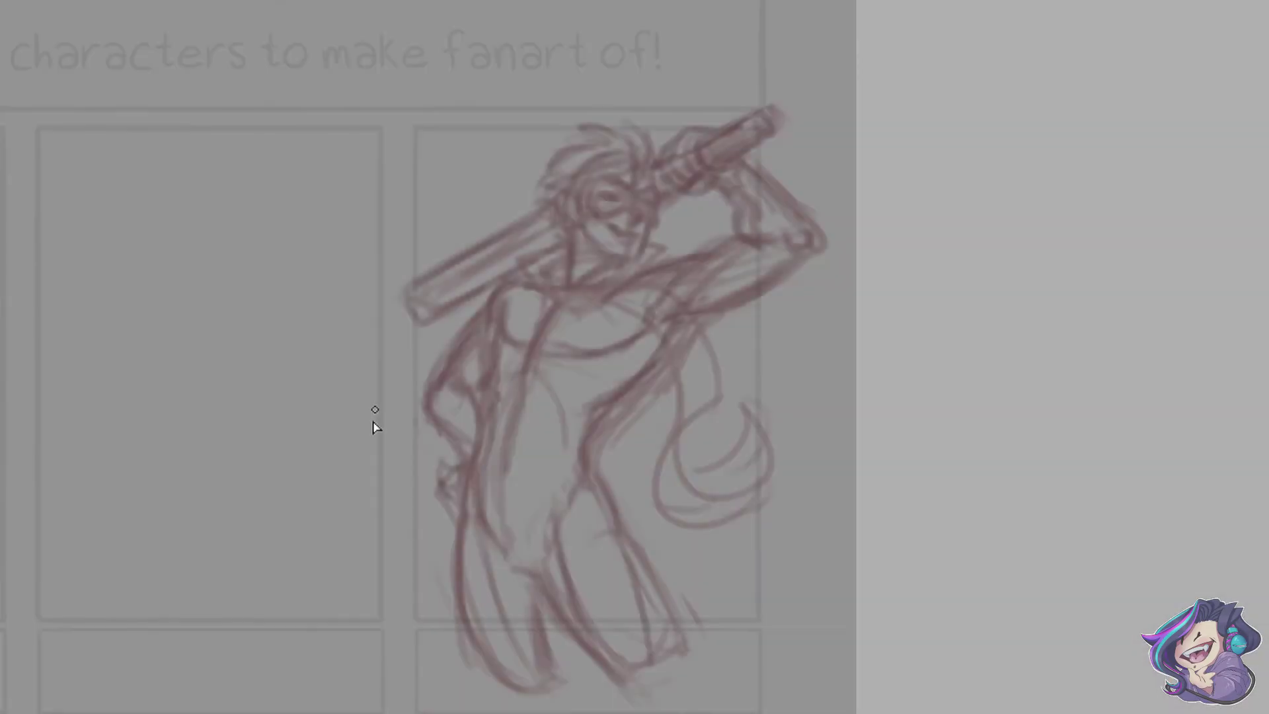
- Over the faded sketch, rough in two belts crossing diagonally over the hips
left_click_drag(450, 555, 528, 489)
left_click_drag(462, 522, 628, 472)
left_click_drag(443, 568, 631, 492)
left_click_drag(460, 444, 646, 543)
mouse_move(473, 437)
left_mouse_down()
mouse_move(453, 459)
mouse_move(592, 558)
mouse_move(655, 554)
left_mouse_up()
left_click_drag(628, 525, 656, 545)
- Refine the crossed belts in a mirrored view, adding their second edges and their ends at the hips
key("h")
mouse_move(575, 559)
left_mouse_down()
mouse_move(588, 537)
mouse_move(725, 491)
left_mouse_up()
left_click_drag(737, 497, 721, 514)
mouse_move(760, 478)
left_mouse_down()
mouse_move(702, 518)
mouse_move(770, 446)
left_mouse_up()
left_click_drag(628, 537, 763, 455)
left_click_drag(612, 479, 625, 461)
left_click_drag(625, 460, 726, 489)
key("e")
left_click_drag(628, 549, 678, 527)
- Redraw the crossed belts' edges and end caps, erasing the overlap so that one belt passes over the other
key("m")
left_click_drag(470, 484, 644, 559)
left_click_drag(539, 518, 616, 540)
mouse_move(443, 547)
left_mouse_down()
mouse_move(461, 527)
mouse_move(448, 568)
left_mouse_up()
left_click_drag(441, 548, 458, 575)
left_click_drag(657, 562, 601, 559)
key("e")
mouse_move(538, 527)
left_mouse_down()
mouse_move(628, 550)
mouse_move(565, 538)
left_mouse_up()
mouse_move(462, 483)
left_mouse_down()
mouse_move(616, 562)
mouse_move(650, 565)
left_mouse_up()
left_click_drag(535, 518, 644, 548)
left_click_drag(509, 495, 607, 462)
left_click_drag(536, 510, 605, 482)
- Try out flowing scarf strokes from the neck across the chest, checking them in a mirrored view
mouse_move(549, 261)
left_mouse_down()
mouse_move(638, 258)
mouse_move(555, 283)
mouse_move(599, 298)
mouse_move(667, 417)
left_mouse_up()
left_click_drag(561, 314, 651, 339)
key("ctrl+z")
key("ctrl+z")
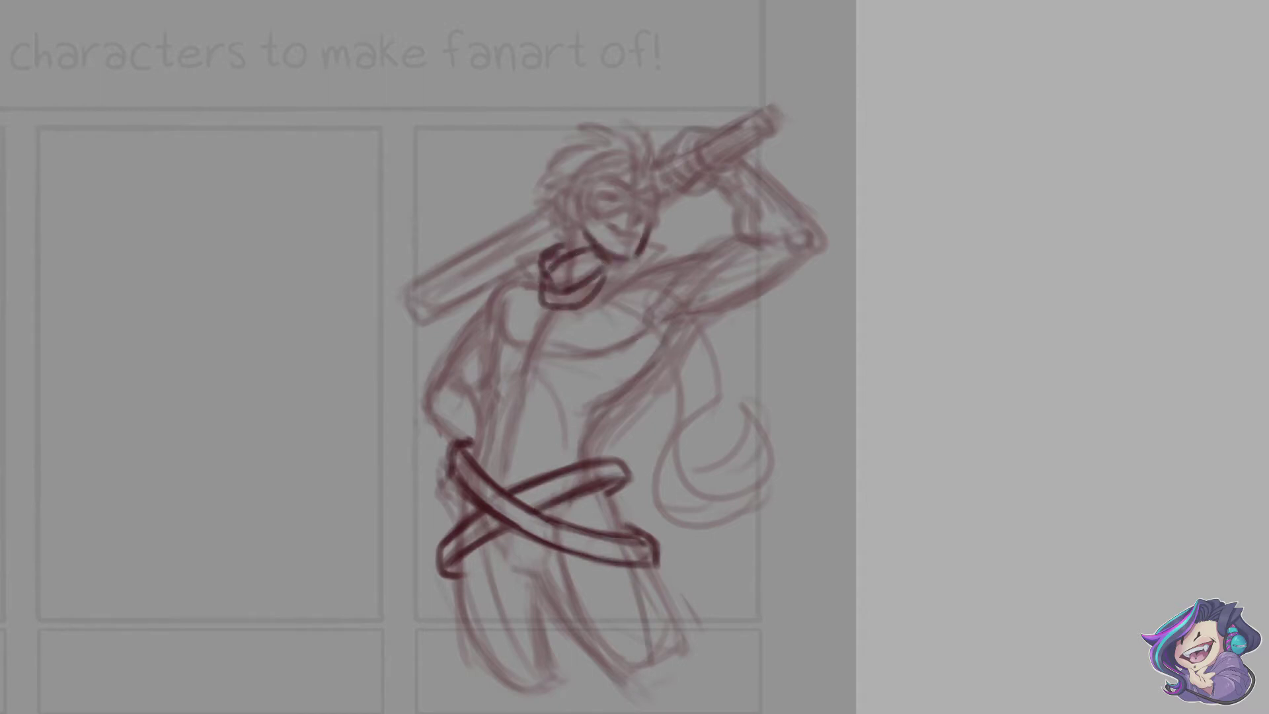
key("h")
key("e")
left_click_drag(687, 264, 632, 287)
mouse_move(585, 228)
left_mouse_down()
mouse_move(667, 271)
mouse_move(686, 263)
mouse_move(603, 264)
mouse_move(677, 285)
mouse_move(644, 286)
left_mouse_up()
mouse_move(645, 299)
left_mouse_down()
mouse_move(693, 302)
mouse_move(554, 396)
left_mouse_up()
left_click_drag(636, 284, 516, 336)
key("ctrl+z")
key("ctrl+z")
mouse_move(661, 311)
left_mouse_down()
mouse_move(524, 405)
mouse_move(543, 438)
mouse_move(517, 413)
left_mouse_up()
- Draw the tall pointed collar around the neck and its lower edge towards the shoulder
key("h")
left_click_drag(612, 297, 659, 254)
left_click_drag(565, 235, 548, 320)
left_click_drag(568, 315, 512, 342)
left_click_drag(541, 298, 591, 289)
- Draw the scarf's tail sweeping from the neck past the chest and curling up at its end
mouse_move(595, 295)
left_mouse_down()
mouse_move(692, 334)
mouse_move(669, 457)
left_mouse_up()
left_click_drag(651, 343, 696, 528)
key("ctrl+z")
left_click_drag(641, 460, 772, 441)
left_click_drag(726, 374, 739, 519)
left_click_drag(674, 353, 694, 430)
key("h")
left_click_drag(525, 342, 511, 519)
mouse_move(466, 436)
left_mouse_down()
mouse_move(501, 472)
mouse_move(528, 478)
left_mouse_up()
left_click_drag(466, 440, 572, 509)
left_click_drag(529, 455, 583, 459)
- Draw the torso's side line below the shoulder and the inner and outer contours of both thighs
left_click_drag(731, 342, 726, 469)
left_click_drag(736, 548, 706, 574)
left_click_drag(706, 572, 709, 592)
left_click_drag(699, 578, 609, 678)
left_click_drag(582, 575, 559, 638)
left_click_drag(623, 494, 603, 532)
left_click_drag(690, 611, 680, 680)
left_click_drag(777, 575, 733, 694)
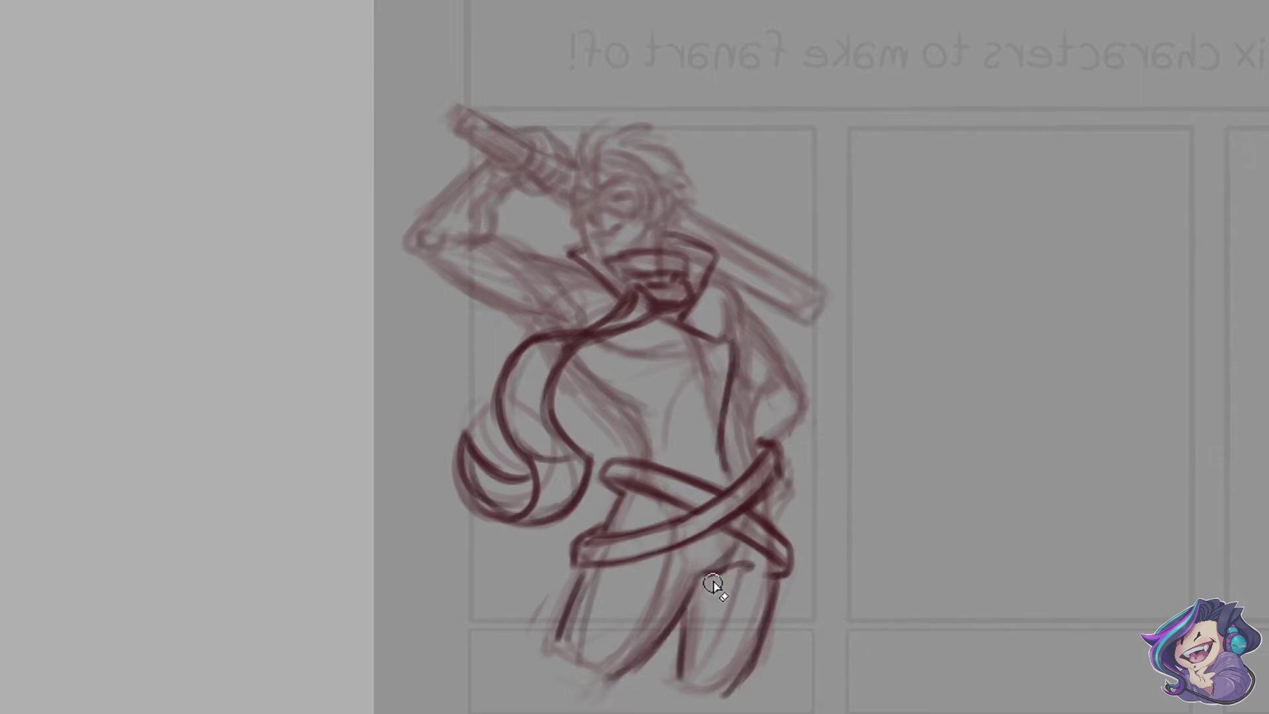
- Define the waist and the sides of the torso above the crossed belts
key("m")
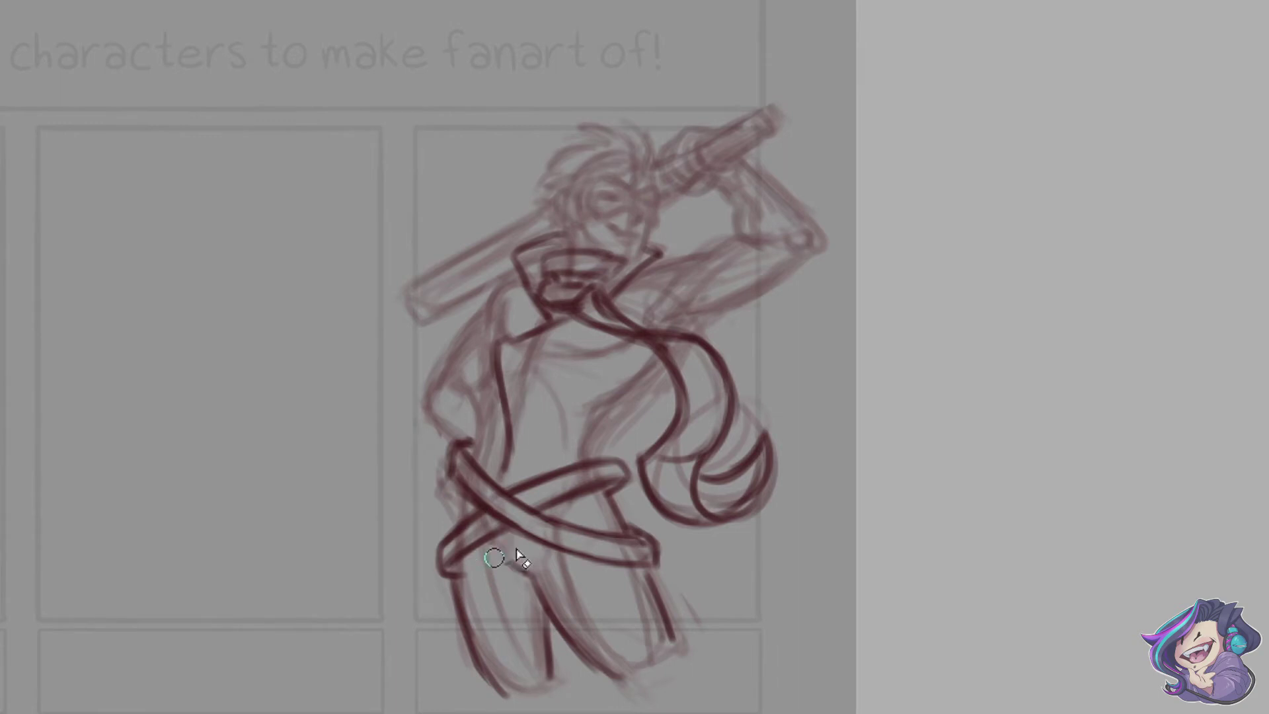
mouse_move(478, 450)
left_mouse_down()
mouse_move(500, 377)
mouse_move(493, 478)
left_mouse_up()
mouse_move(510, 371)
left_mouse_down()
mouse_move(509, 474)
mouse_move(495, 468)
left_mouse_up()
left_click_drag(658, 365, 585, 450)
mouse_move(486, 449)
left_mouse_down()
mouse_move(590, 447)
mouse_move(502, 457)
left_mouse_up()
mouse_move(644, 344)
left_mouse_down()
mouse_move(630, 357)
mouse_move(567, 355)
left_mouse_up()
key("ctrl+z")
- Redraw the raised arm's upper arm, elbow and forearm contours, replacing the first attempts
mouse_move(636, 281)
left_mouse_down()
mouse_move(727, 243)
mouse_move(679, 305)
left_mouse_up()
left_click_drag(741, 236, 810, 246)
left_click_drag(777, 230, 744, 210)
left_click_drag(719, 166, 775, 197)
key("ctrl+z")
key("ctrl+z")
key("ctrl+z")
left_click_drag(688, 327, 814, 249)
left_click_drag(815, 248, 770, 191)
- Draw the shoulder and the bent lowered arm, cleaning up the lines around its elbow
mouse_move(503, 332)
left_mouse_down()
mouse_move(494, 307)
mouse_move(481, 311)
left_mouse_up()
mouse_move(481, 312)
left_mouse_down()
mouse_move(426, 394)
mouse_move(473, 393)
left_mouse_up()
key("e")
mouse_move(427, 400)
left_mouse_down()
mouse_move(436, 382)
mouse_move(478, 413)
left_mouse_up()
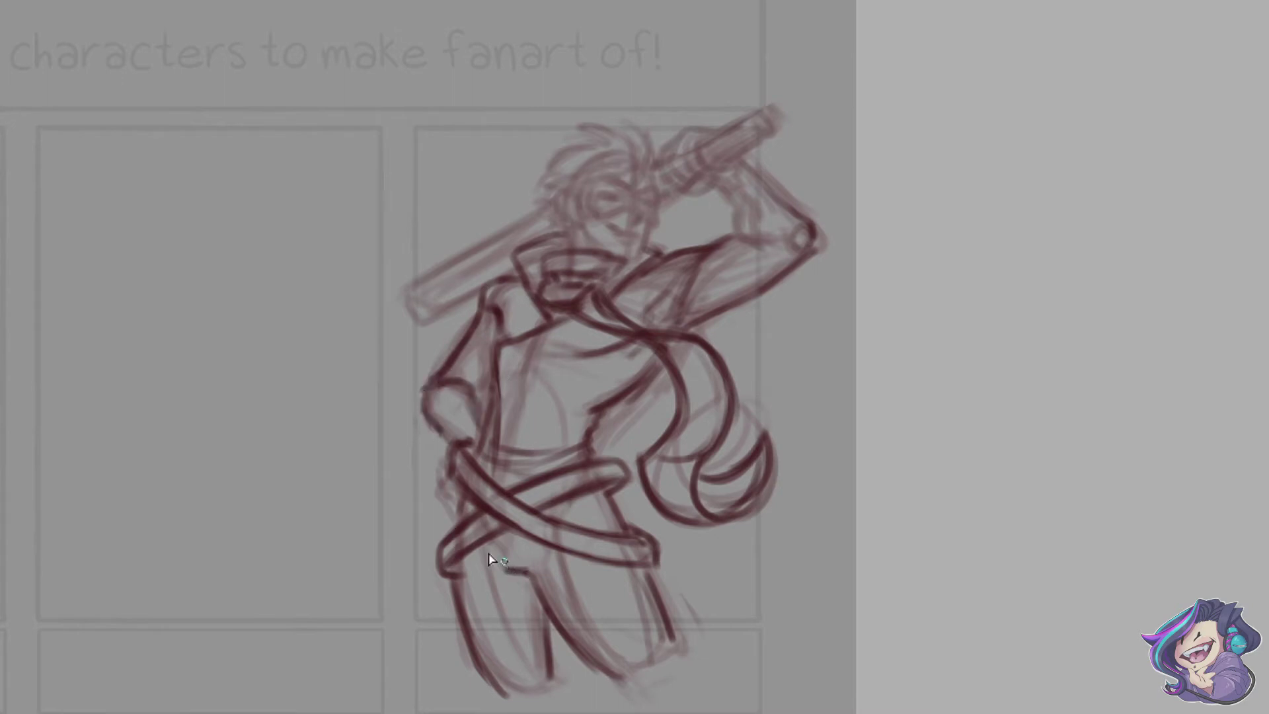
- Complete the crotch folds and lower ends of the thighs, and hatch the scarf's inner folds
left_click_drag(504, 567, 493, 574)
left_click_drag(501, 585, 546, 601)
left_click_drag(625, 687, 669, 651)
mouse_move(502, 693)
left_mouse_down()
mouse_move(547, 657)
mouse_move(651, 681)
left_mouse_up()
left_click_drag(649, 585, 674, 674)
left_click_drag(708, 503, 747, 482)
mouse_move(669, 345)
left_mouse_down()
mouse_move(702, 354)
mouse_move(683, 390)
left_mouse_up()
- Redraw the swept hair, ear and side of the face, cleaning up stray lines
mouse_move(609, 179)
left_mouse_down()
mouse_move(658, 165)
mouse_move(574, 147)
mouse_move(682, 163)
left_mouse_up()
key("h")
left_click_drag(628, 163, 647, 178)
mouse_move(653, 177)
left_mouse_down()
mouse_move(680, 187)
mouse_move(672, 233)
mouse_move(569, 255)
left_mouse_up()
key("e")
key("h")
- Draw the fist gripping the weapon, the edges of the handle and the back of the raised forearm
mouse_move(681, 134)
left_mouse_down()
mouse_move(653, 193)
mouse_move(710, 130)
left_mouse_up()
left_click_drag(750, 165, 784, 202)
left_click_drag(666, 163, 702, 177)
mouse_move(706, 162)
left_mouse_down()
mouse_move(714, 190)
mouse_move(691, 194)
left_mouse_up()
left_click_drag(706, 144, 753, 117)
left_click_drag(717, 165, 759, 145)
left_click_drag(660, 202, 670, 193)
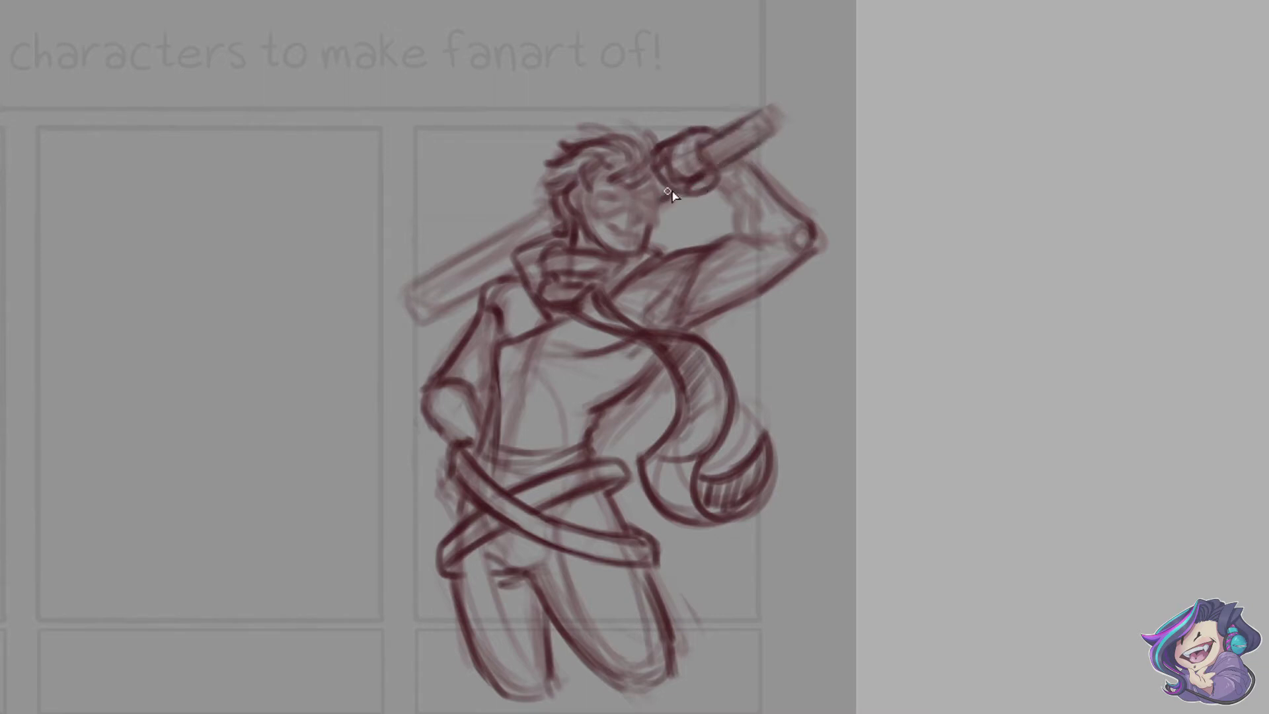
- Draw the weapon's straight edges behind the shoulder and finish the handle's outline above the fist
key("h")
left_click_drag(675, 210, 790, 263)
left_click_drag(684, 221, 838, 305)
left_click_drag(502, 160, 475, 124)
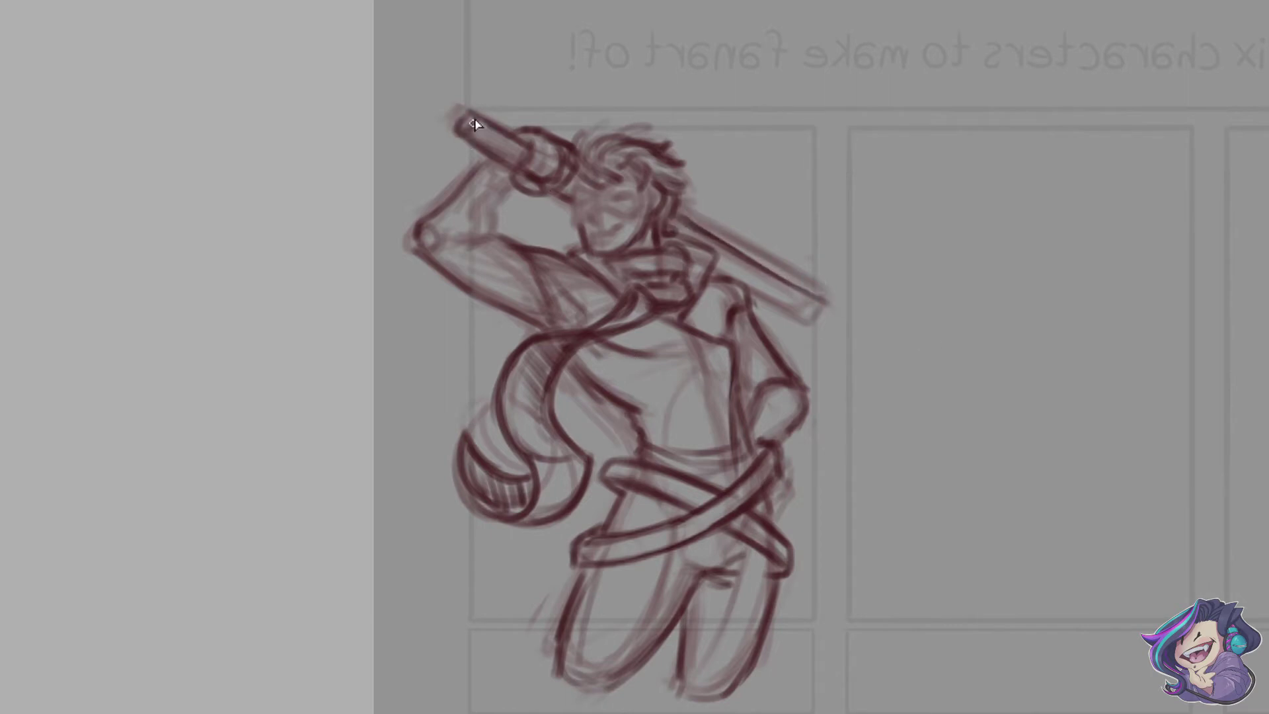
key("m")
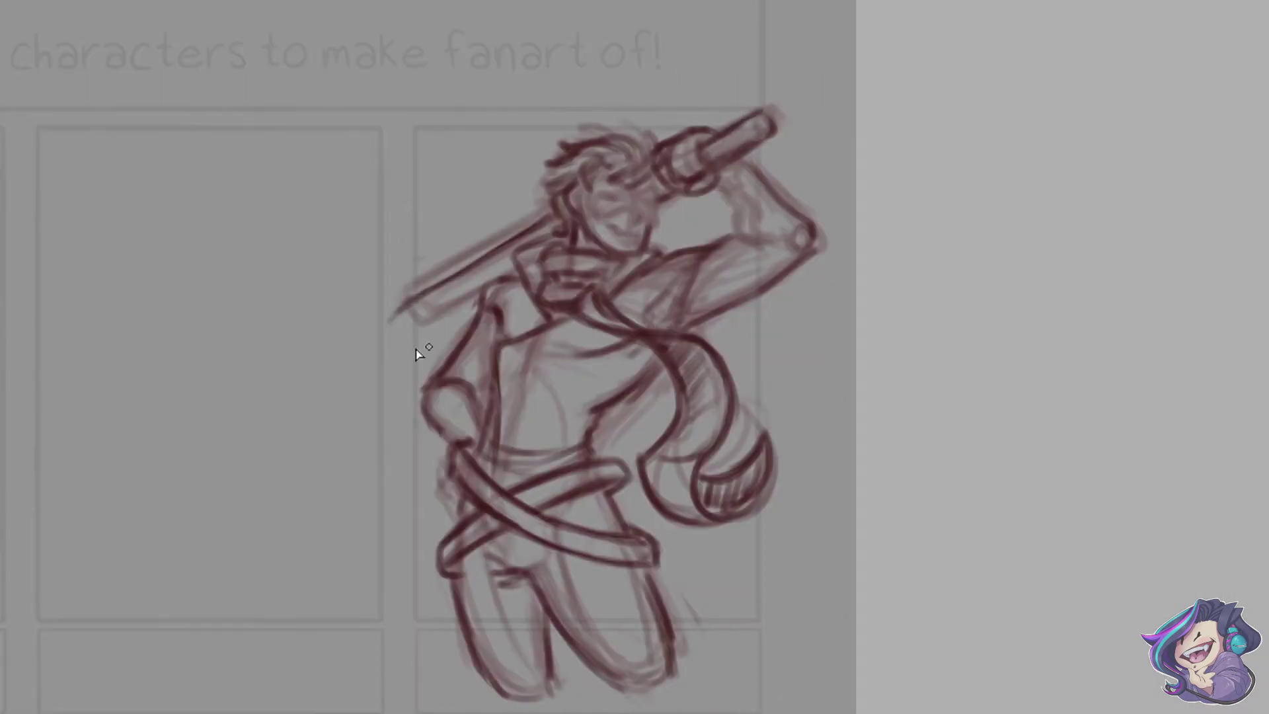
left_click_drag(510, 271, 397, 343)
left_click_drag(547, 217, 400, 311)
- Draw the eye mask's upper and lower edges and the facial features below it
left_click_drag(636, 190, 587, 186)
mouse_move(587, 187)
left_mouse_down()
mouse_move(619, 216)
mouse_move(644, 204)
left_mouse_up()
mouse_move(633, 189)
left_mouse_down()
mouse_move(657, 201)
mouse_move(632, 237)
left_mouse_up()
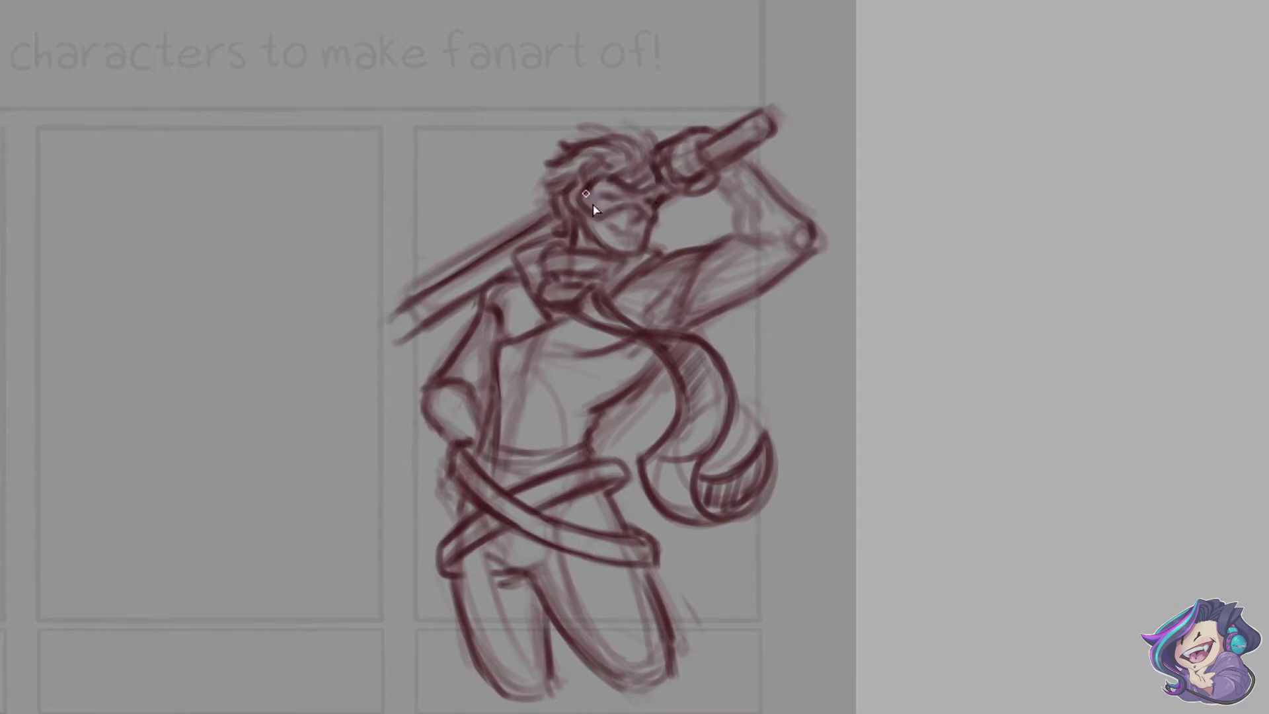
- Sketch the chest's side contour and a horizontal clothing line across the midriff
left_click_drag(504, 458, 680, 451)
left_click_drag(800, 335, 760, 362)
left_click_drag(681, 401, 766, 413)
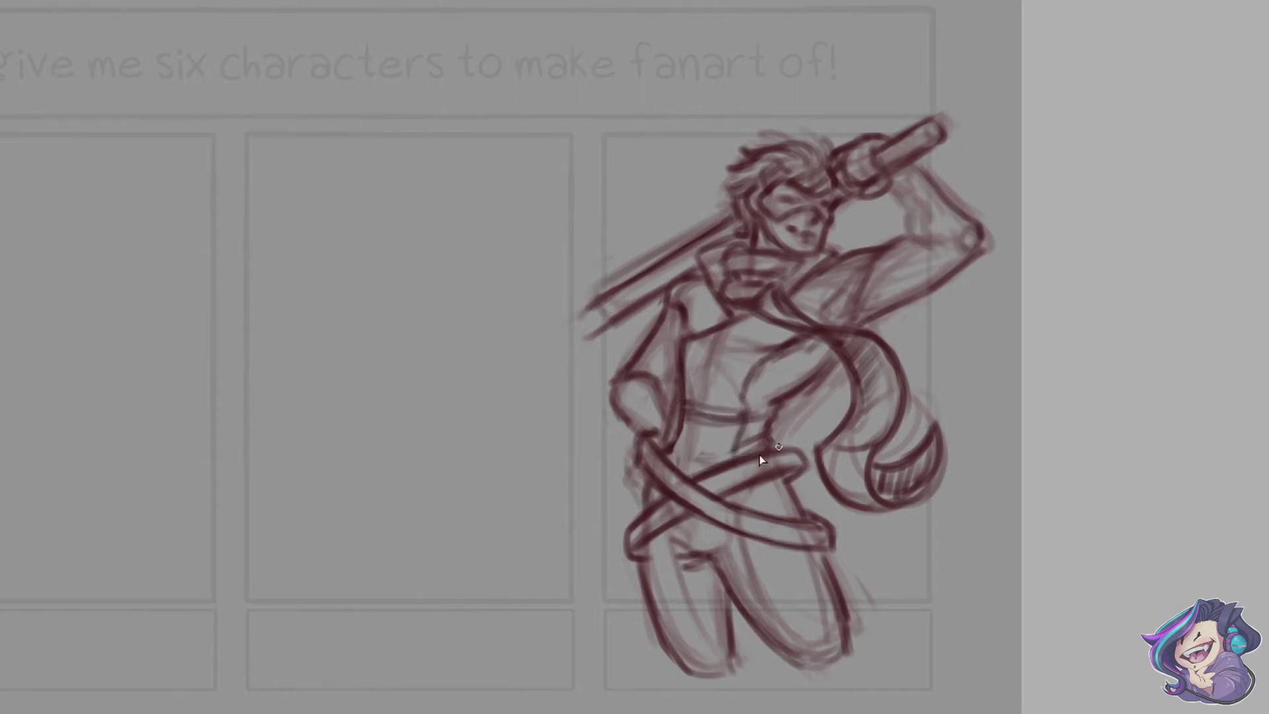
- Redraw the outlines of the two crossed belts around the hips with darker, cleaner edges
left_click_drag(705, 476, 761, 454)
left_click_drag(805, 471, 743, 499)
left_click_drag(661, 537, 622, 562)
left_click_drag(796, 467, 720, 494)
mouse_move(687, 510)
left_mouse_down()
mouse_move(628, 546)
mouse_move(831, 559)
mouse_move(728, 529)
left_mouse_up()
left_click_drag(651, 482, 640, 460)
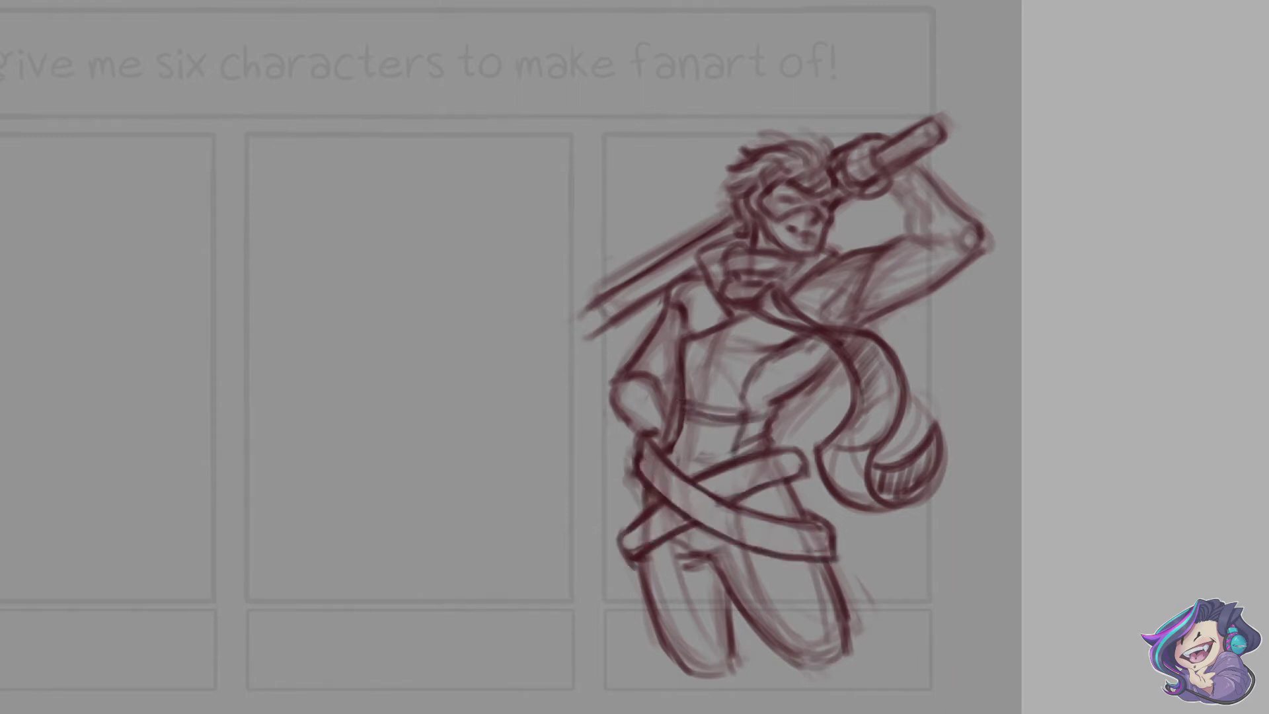
- Sketch the raised arm's elbow guard and sleeve edges and the forked end of the weapon behind the shoulder
key("m")
left_click_drag(454, 209, 512, 242)
left_click_drag(429, 222, 474, 282)
left_click_drag(462, 205, 499, 162)
left_click_drag(506, 218, 530, 184)
left_click_drag(519, 134, 554, 138)
key("ctrl+z")
key("m")
left_click_drag(767, 310, 720, 354)
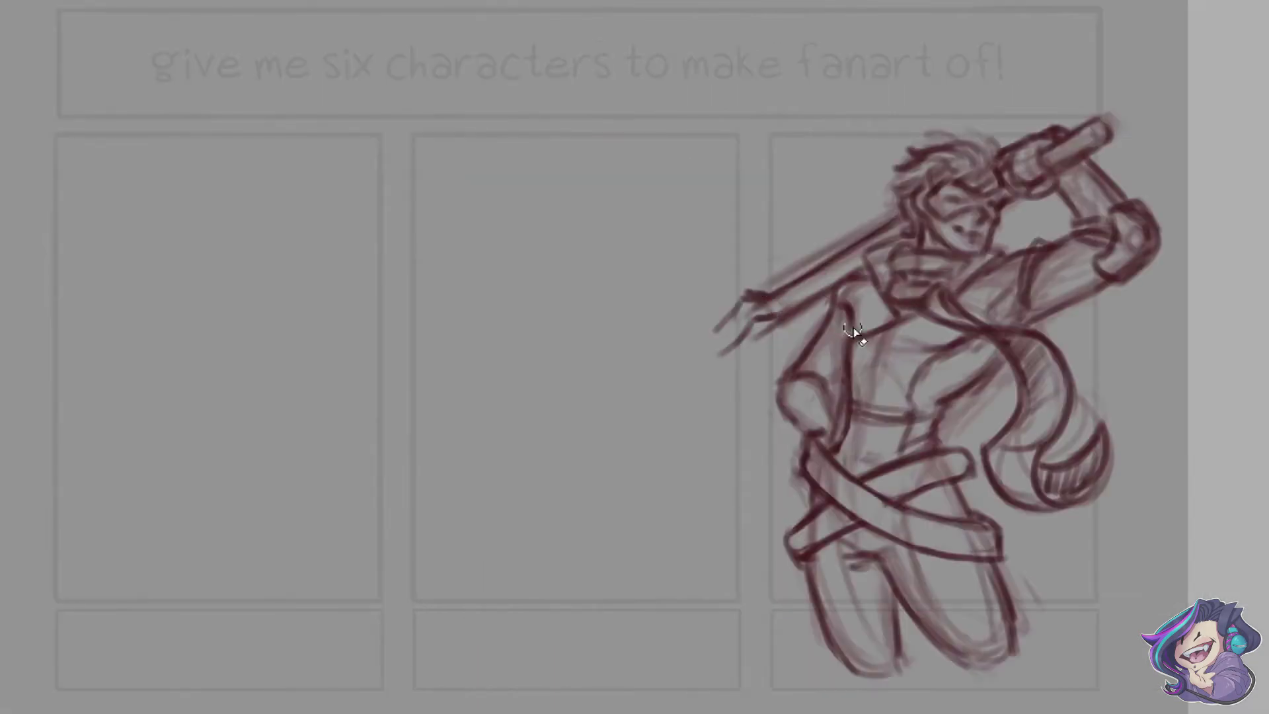
- Define the fingers wrapped around the weapon's handle and the grip beside the head
scroll(715, 361, "right", 2)
left_click_drag(946, 148, 935, 181)
left_click_drag(915, 147, 957, 127)
left_click_drag(879, 133, 911, 164)
left_click_drag(879, 173, 902, 182)
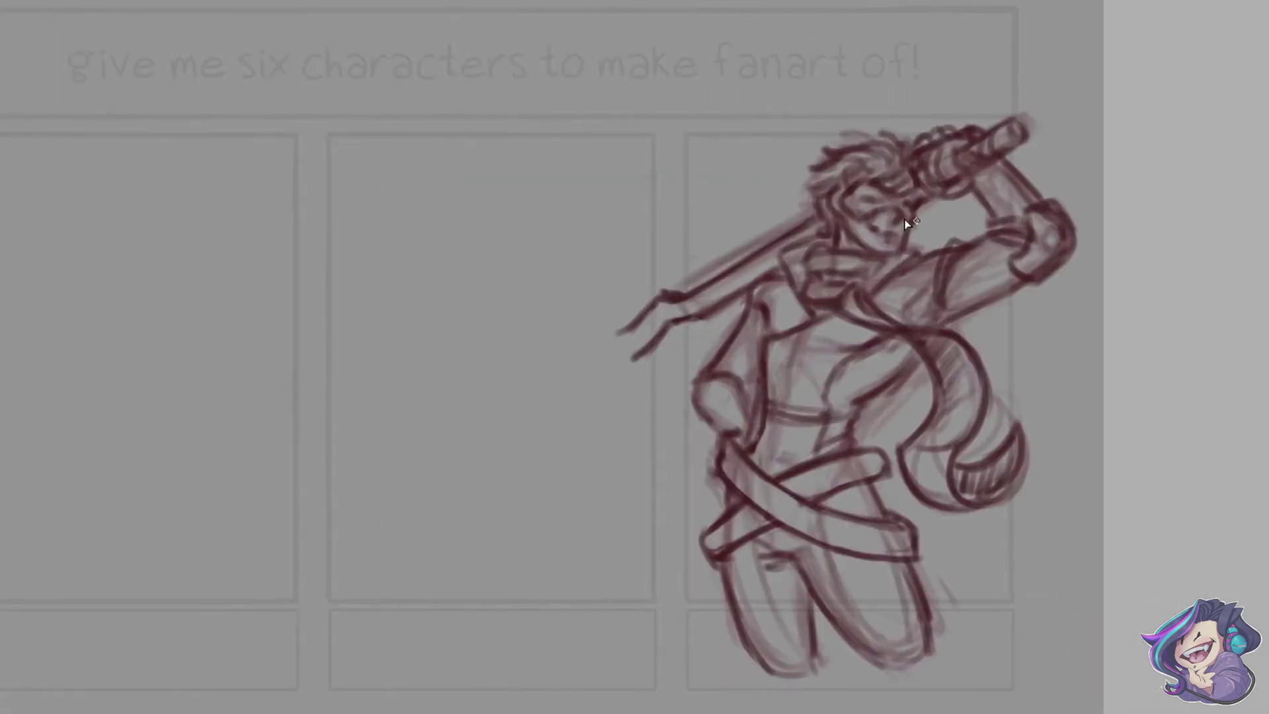
- Strengthen the collar and scarf edges around the neck and the line along the raised shoulder
left_click_drag(913, 311, 978, 306)
left_click_drag(737, 267, 793, 306)
left_click_drag(768, 238, 826, 261)
left_click_drag(873, 291, 926, 238)
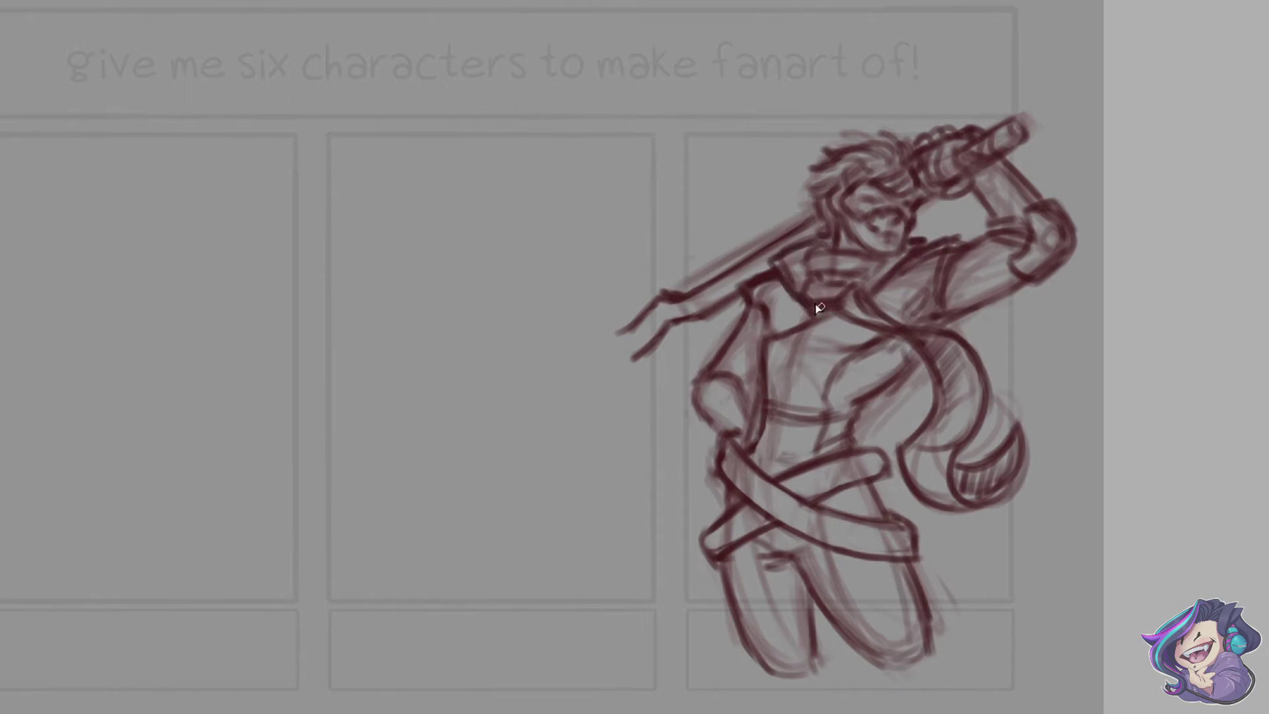
- Rework the open jacket's front and the thigh contours, and add a band near the weapon's forked end
mouse_move(767, 312)
left_mouse_down()
mouse_move(797, 354)
mouse_move(688, 443)
mouse_move(697, 502)
left_mouse_up()
left_click_drag(787, 572, 820, 680)
left_click_drag(898, 570, 926, 651)
mouse_move(760, 475)
left_mouse_down()
mouse_move(798, 493)
mouse_move(760, 530)
left_mouse_up()
mouse_move(685, 287)
left_mouse_down()
mouse_move(702, 322)
mouse_move(694, 347)
mouse_move(770, 347)
left_mouse_up()
- Sketch the chest buttons and a round buckle with a smaller inner ring where the belts cross
key("h")
key("m")
left_click_drag(671, 350, 737, 364)
key("m")
left_click_drag(905, 483, 899, 506)
key("m")
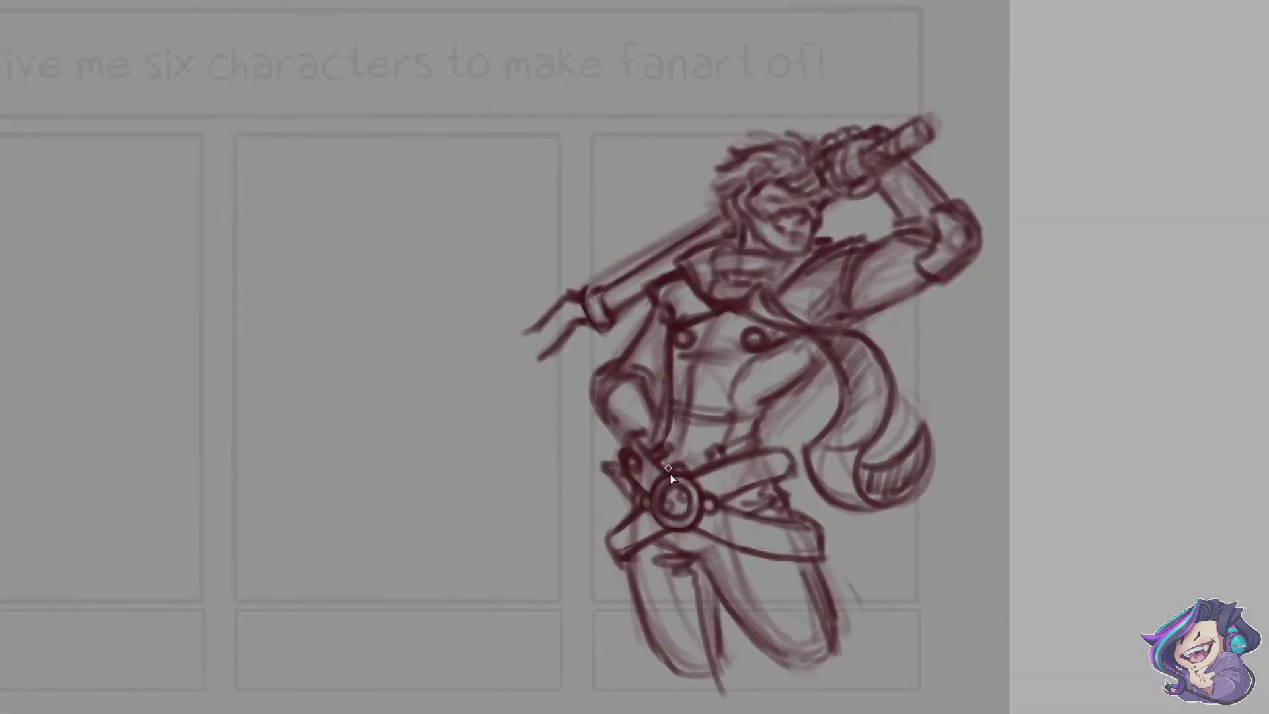
left_click_drag(653, 515, 699, 480)
left_click_drag(726, 503, 799, 457)
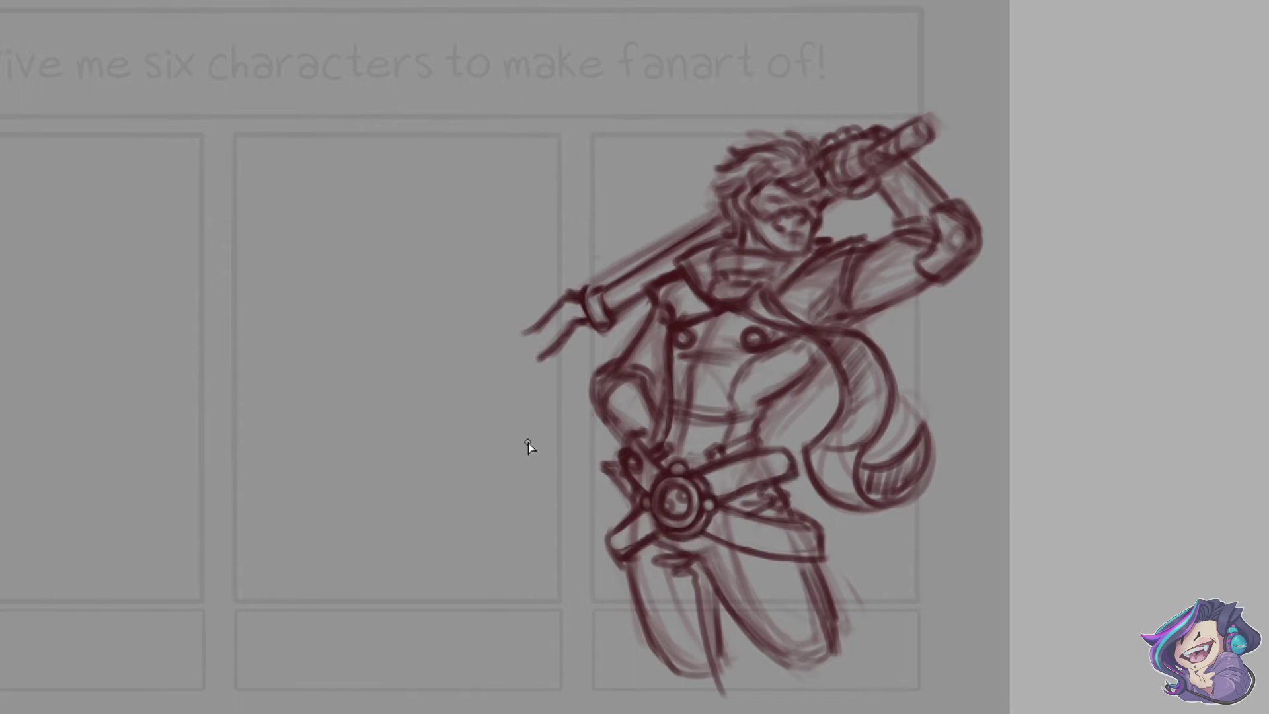
- Sketch the ragged jacket edge along the torso's side and the lapel and sleeve seams at the shoulders
left_click_drag(811, 370, 768, 400)
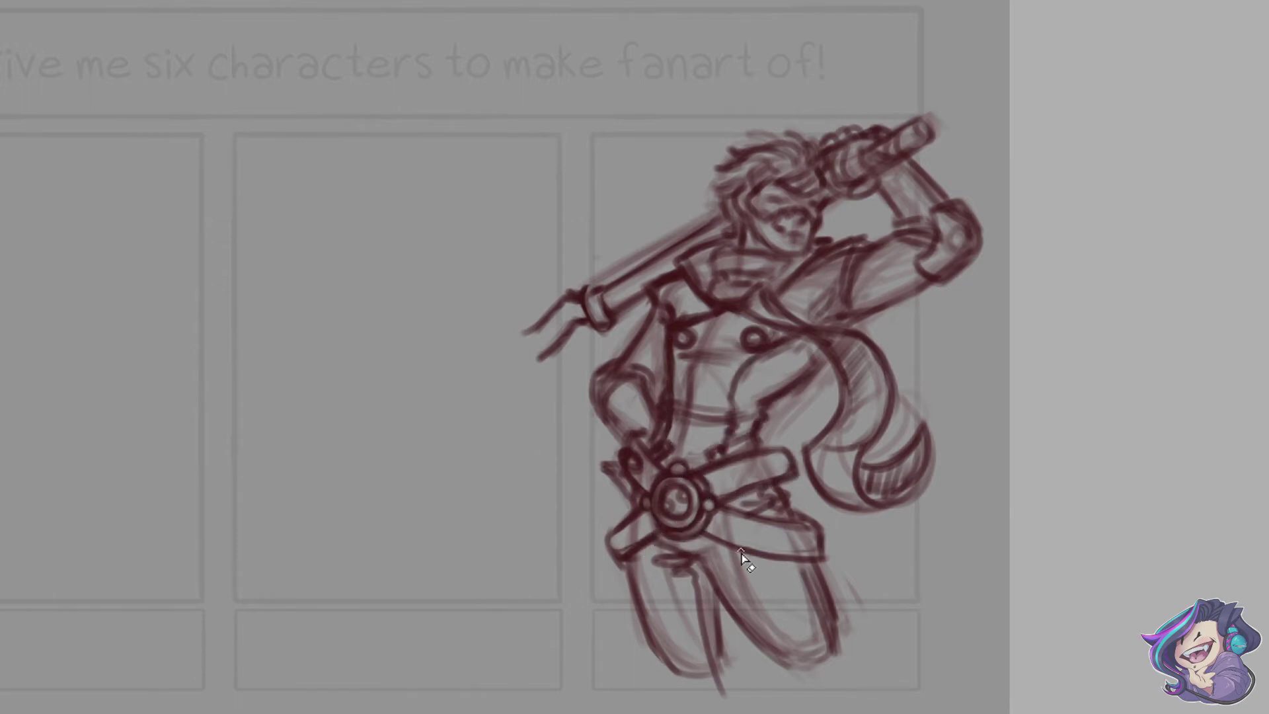
left_click_drag(664, 293, 701, 309)
mouse_move(780, 306)
left_mouse_down()
mouse_move(820, 263)
mouse_move(873, 318)
left_mouse_up()
left_click_drag(840, 257, 820, 323)
mouse_move(801, 338)
left_mouse_down()
mouse_move(821, 374)
mouse_move(790, 353)
mouse_move(768, 363)
left_mouse_up()
key("ctrl+z")
- Detail the strapped pouch under the raised arm and sketch the garment line beneath the chest buttons
key("m")
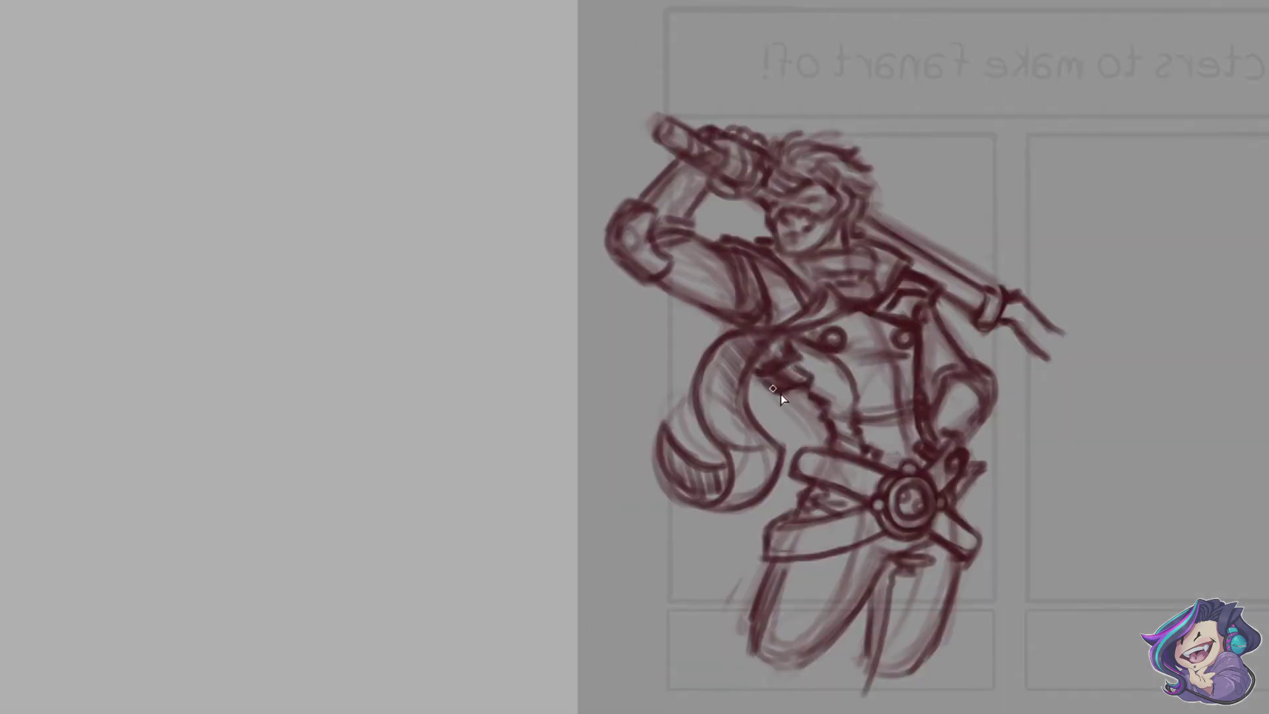
key("m")
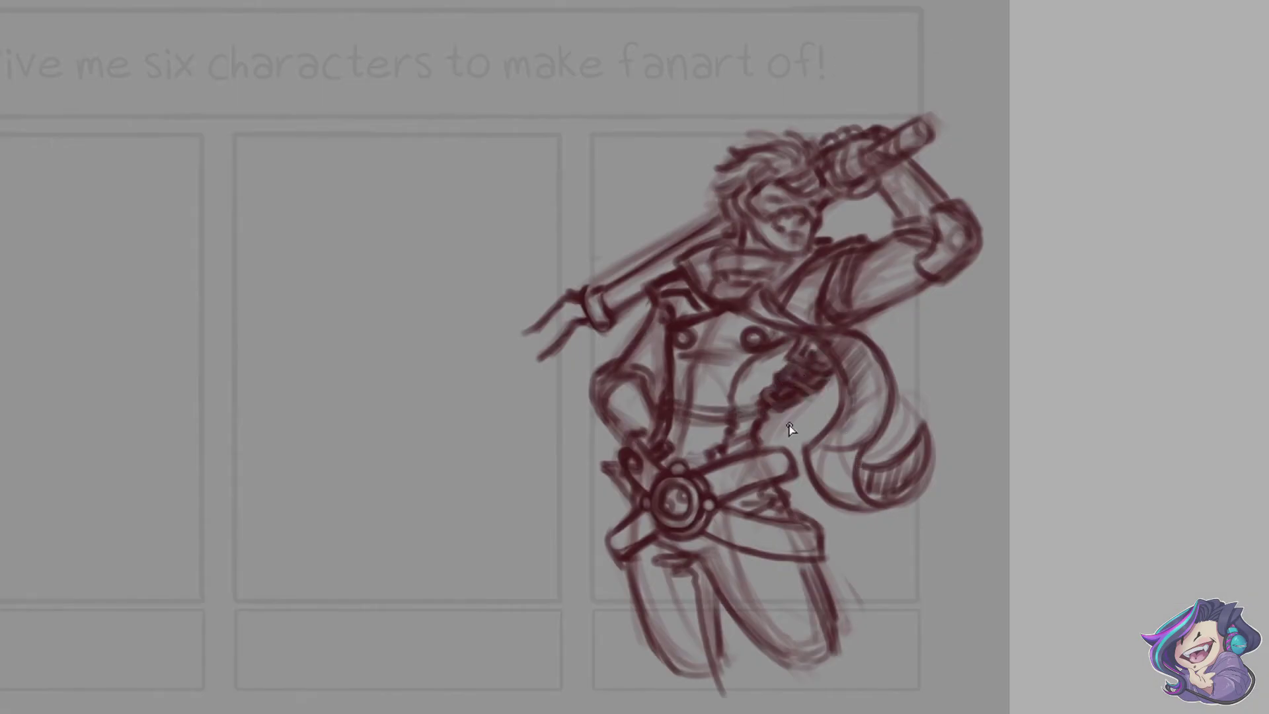
key("m")
mouse_move(827, 331)
left_mouse_down()
mouse_move(855, 346)
mouse_move(827, 351)
left_mouse_up()
key("m")
left_click_drag(681, 347, 717, 363)
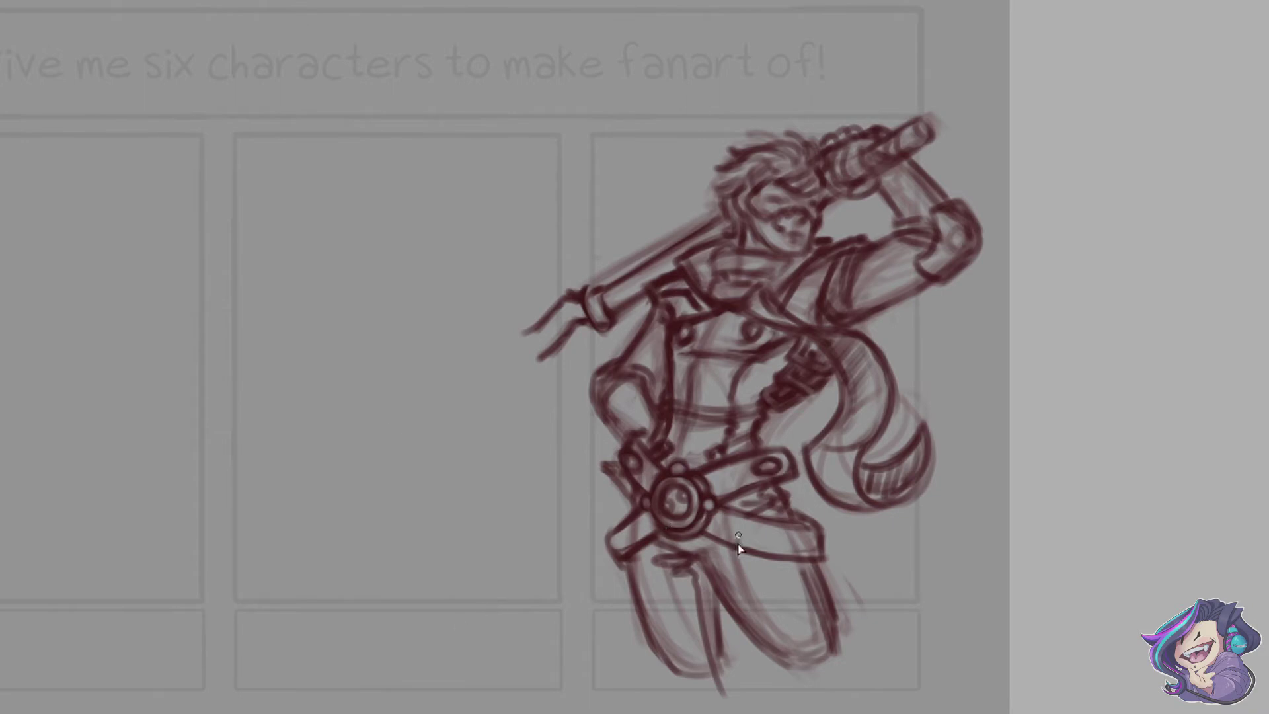
- Add oval fittings, strap ends and a row of small segments along the crossed belts
left_click_drag(632, 510, 611, 540)
key("m")
mouse_move(859, 515)
left_mouse_down()
mouse_move(790, 527)
mouse_move(851, 546)
left_mouse_up()
left_click_drag(850, 529, 864, 527)
left_click_drag(948, 526, 964, 536)
left_click_drag(799, 533, 777, 561)
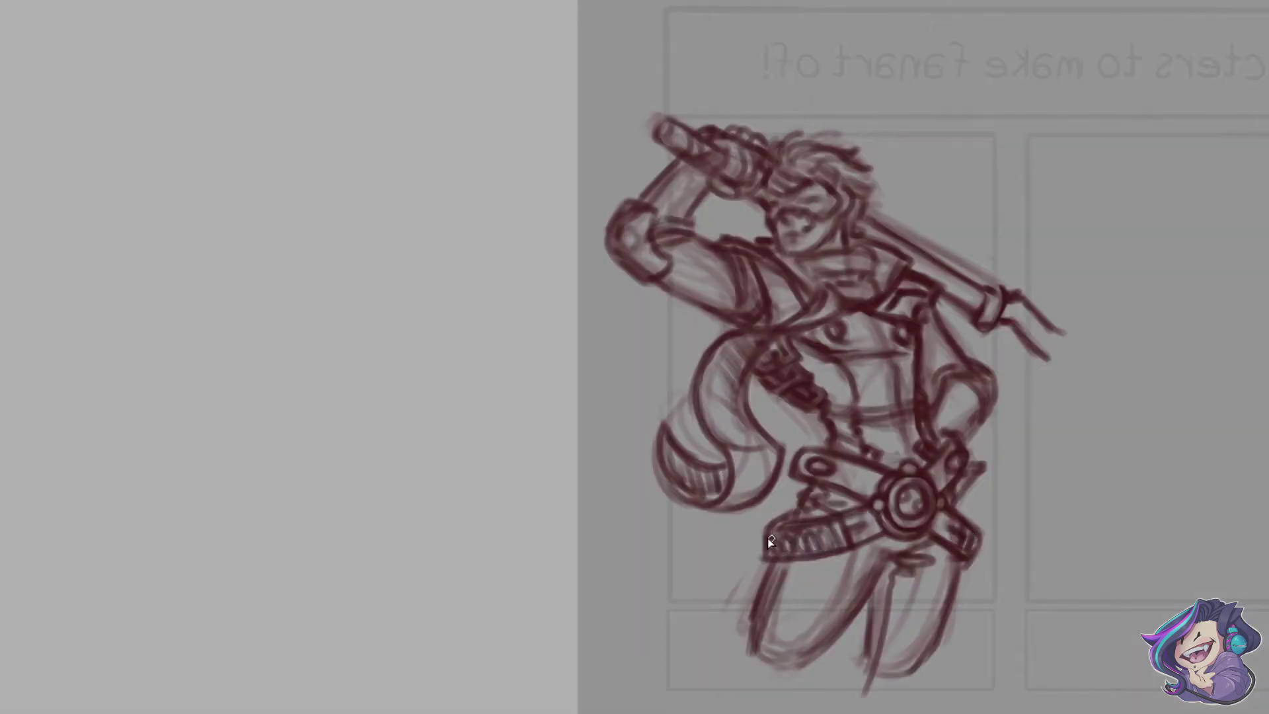
key("h")
left_click_drag(830, 513, 786, 535)
key("h")
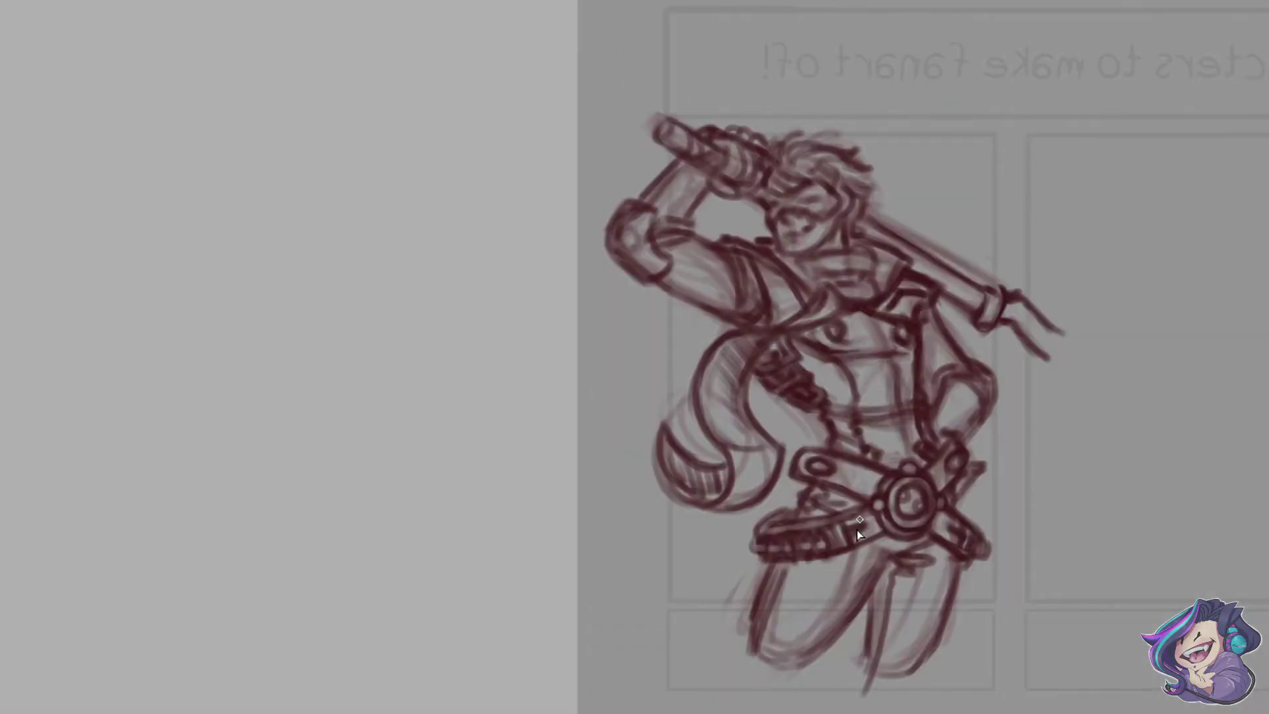
key("h")
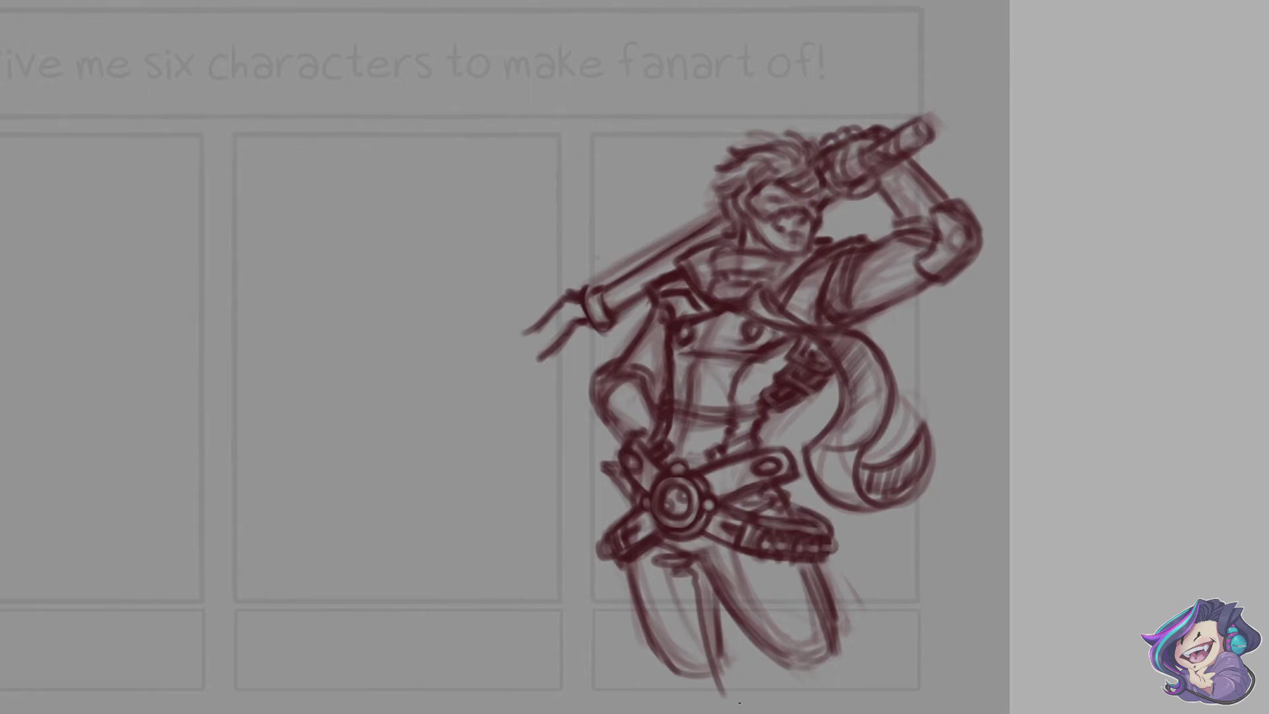
- Scale the character sketch down slightly, reposition it in the rightmost frame and show the tool panels again
key("ctrl+t")
left_click_drag(1008, 700, 973, 656)
left_click_drag(782, 581, 804, 590)
key("Return")
left_click_drag(211, 406, 163, 427)
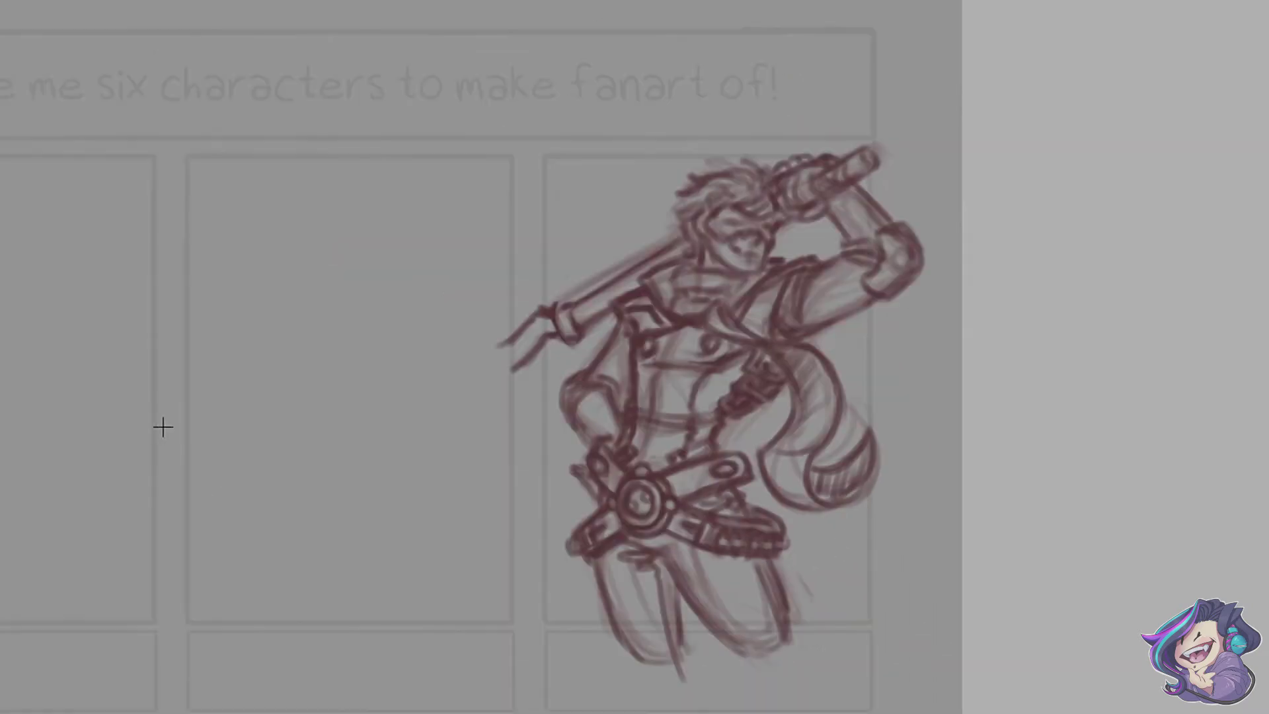
key("Tab")
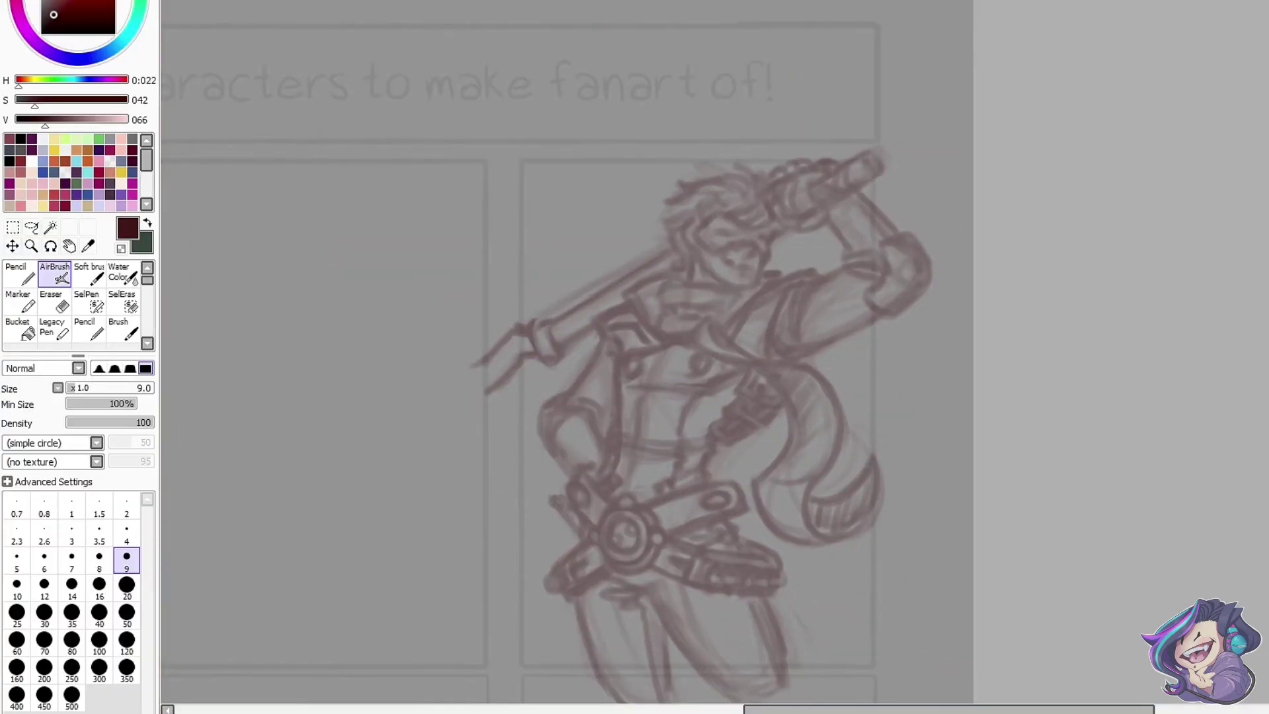
- Draw clean line art for the eye mask's outline and eye openings over the faded sketch
key("h")
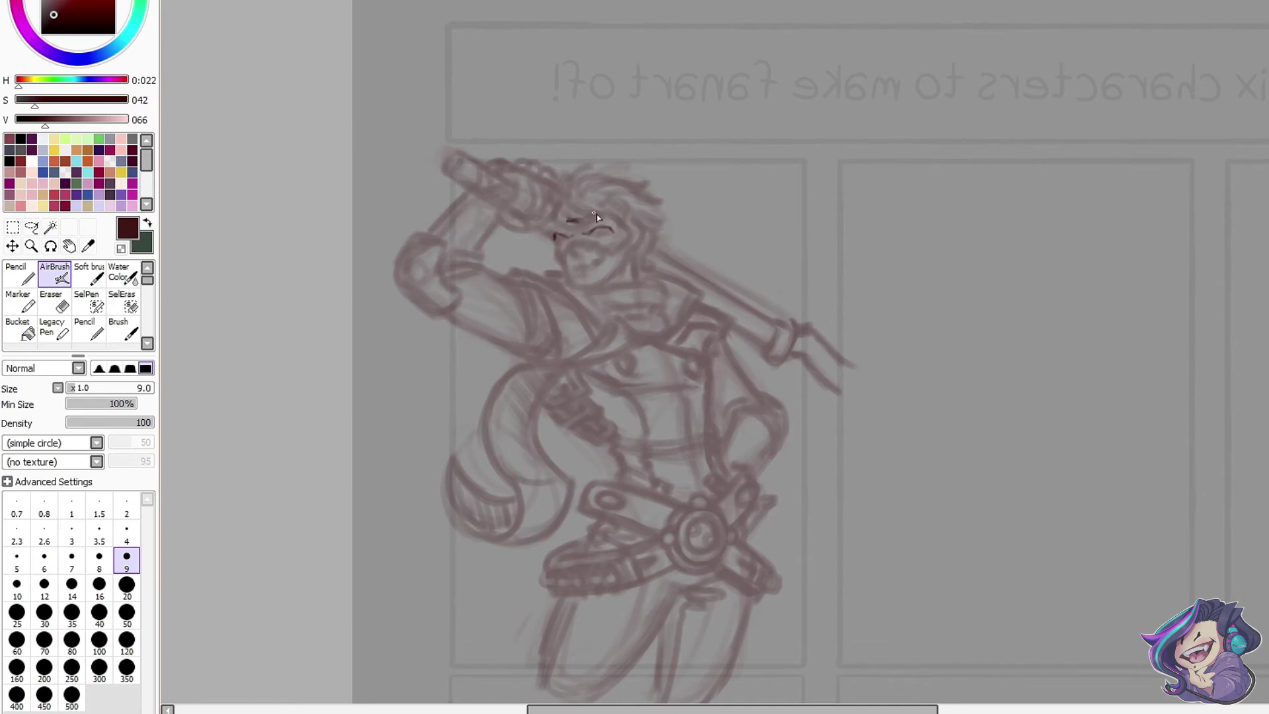
mouse_move(622, 245)
left_mouse_down()
mouse_move(570, 261)
mouse_move(611, 244)
left_mouse_up()
key("h")
left_click_drag(996, 238, 570, 238)
left_click_drag(554, 231, 568, 236)
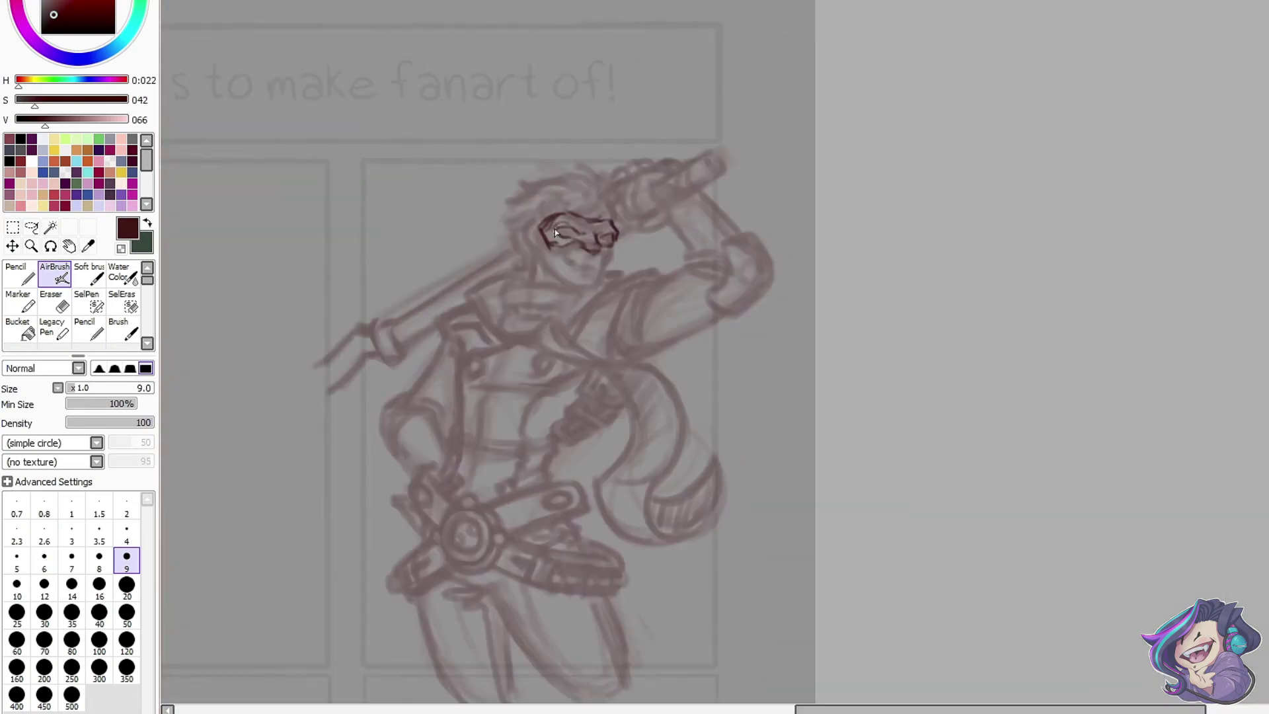
- Add the skull mask's nose and teeth, and draw the jawline and ear around it
key("h")
scroll(683, 256, "right", 4)
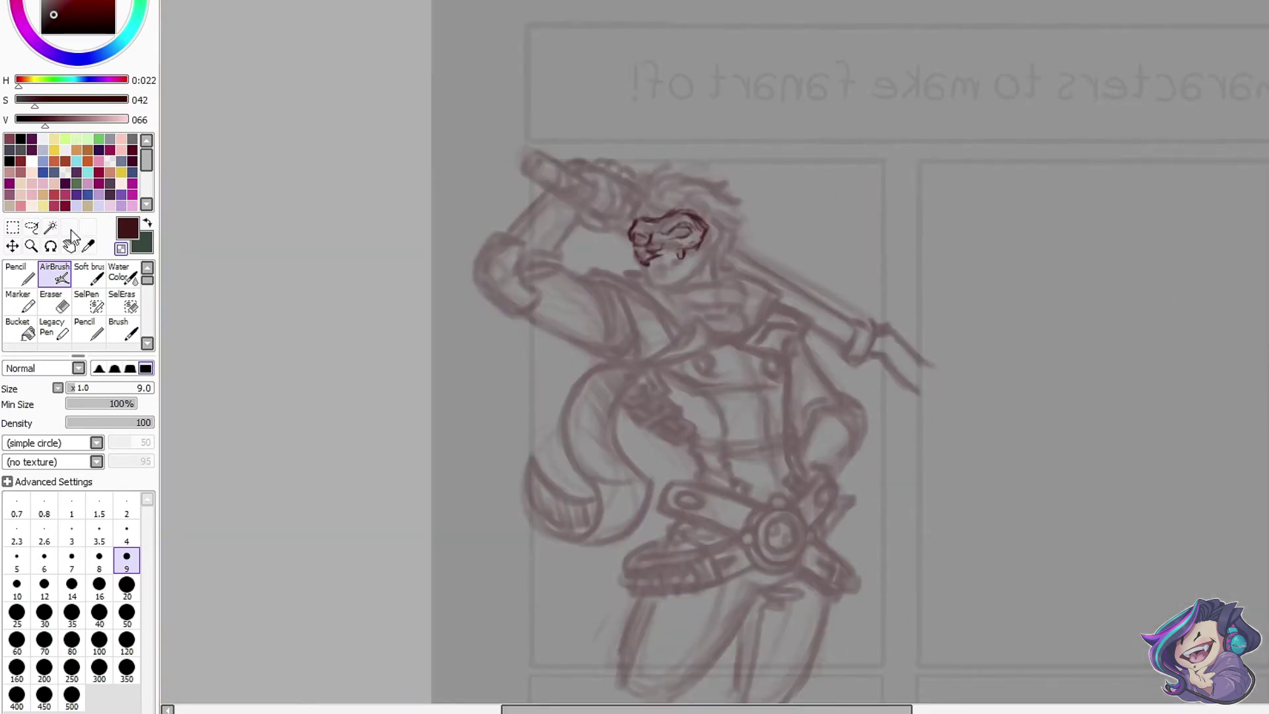
key("h")
scroll(778, 274, "right", 2)
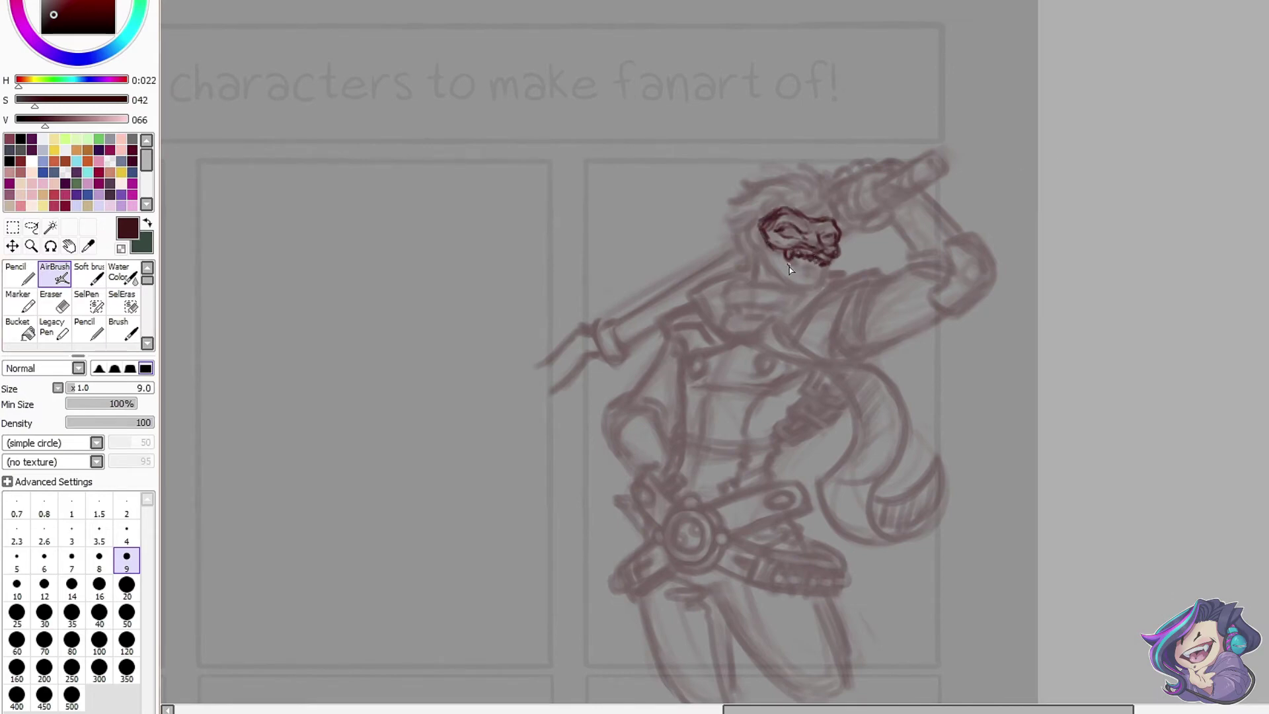
key("h")
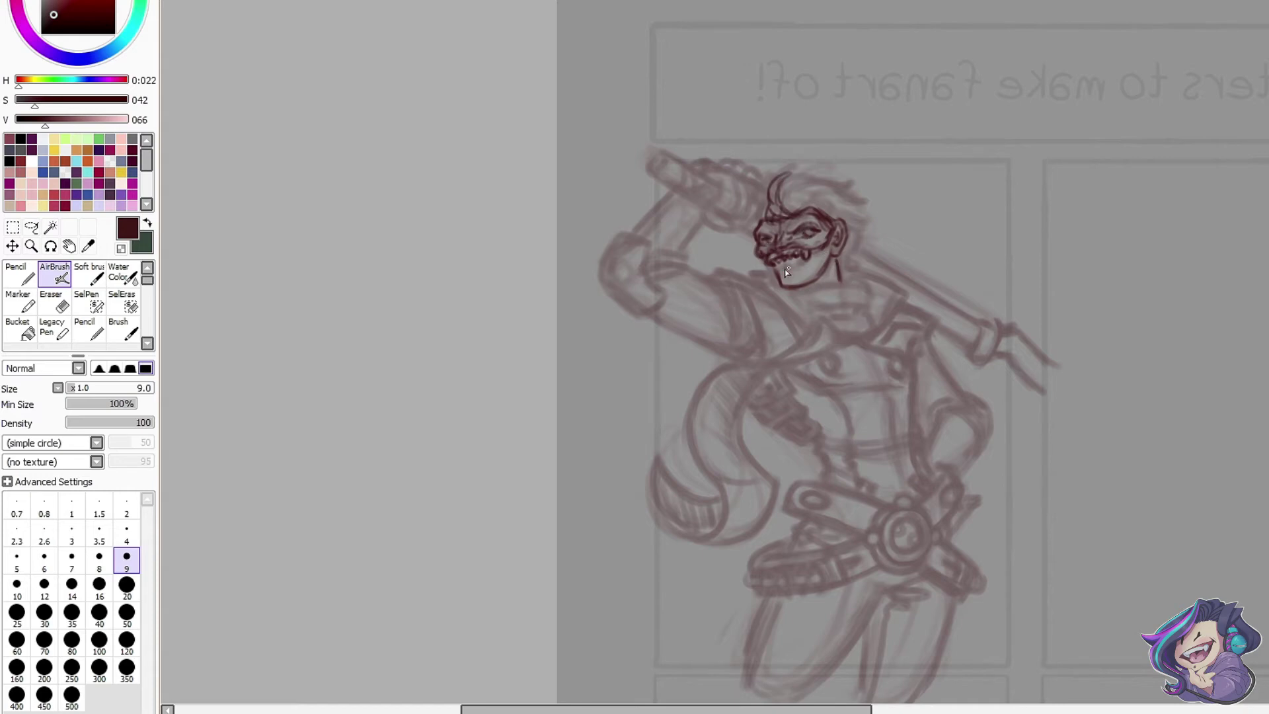
key("h")
scroll(566, 260, "right", 2)
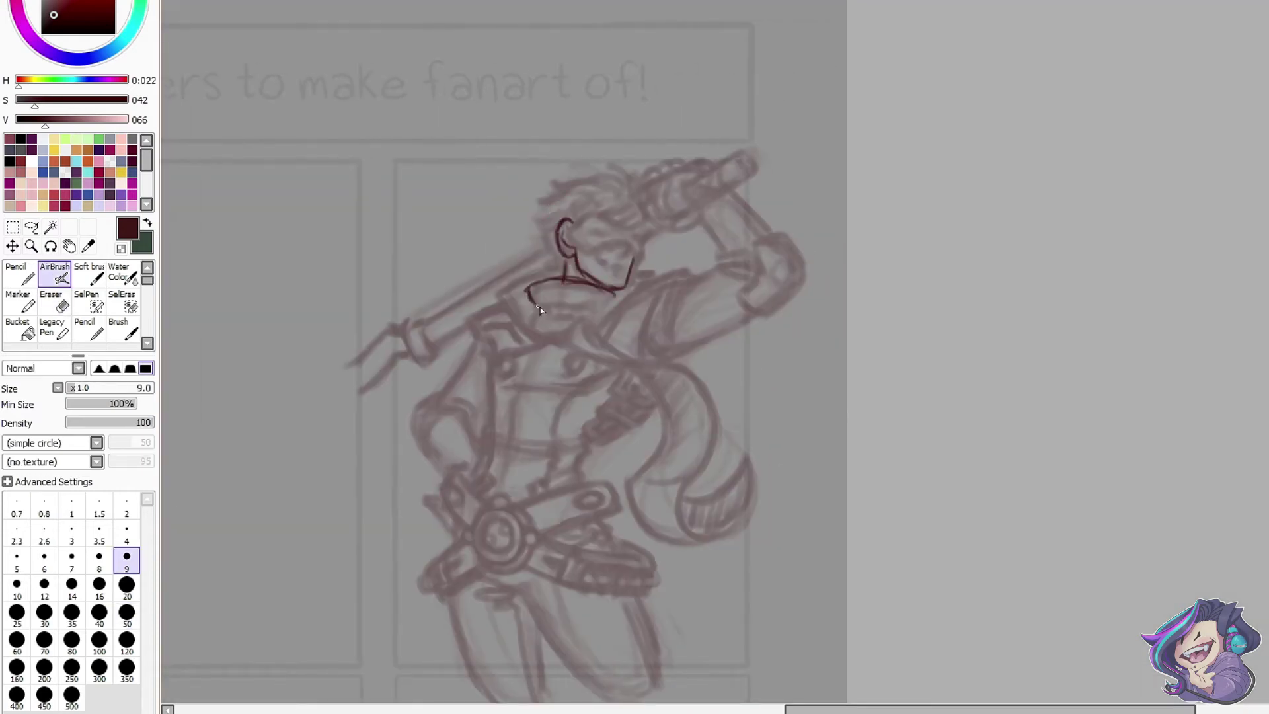
- Draw the clean shoulder seam, the sleeve folds and the elbow guard of the raised arm
left_click_drag(683, 271, 642, 347)
mouse_move(684, 278)
left_mouse_down()
mouse_move(671, 349)
mouse_move(669, 304)
left_mouse_up()
left_click_drag(689, 285, 716, 267)
left_click_drag(716, 267, 750, 270)
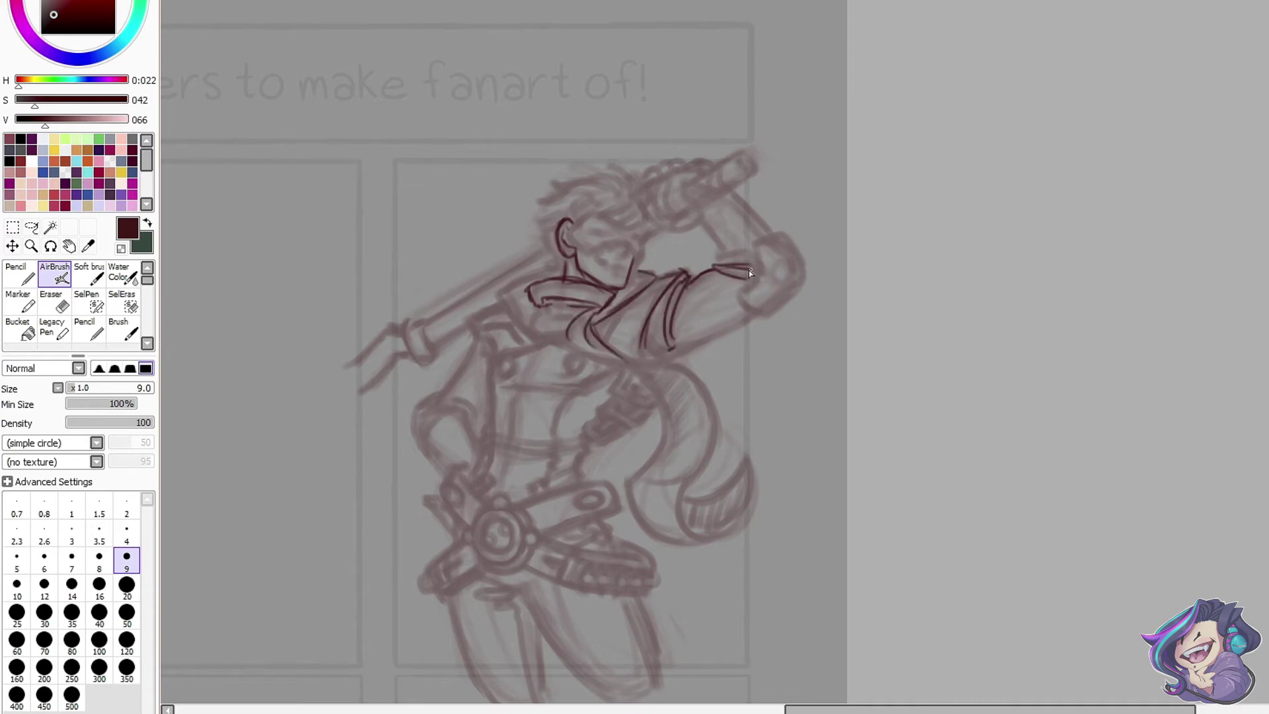
key("h")
scroll(484, 394, "left", 3)
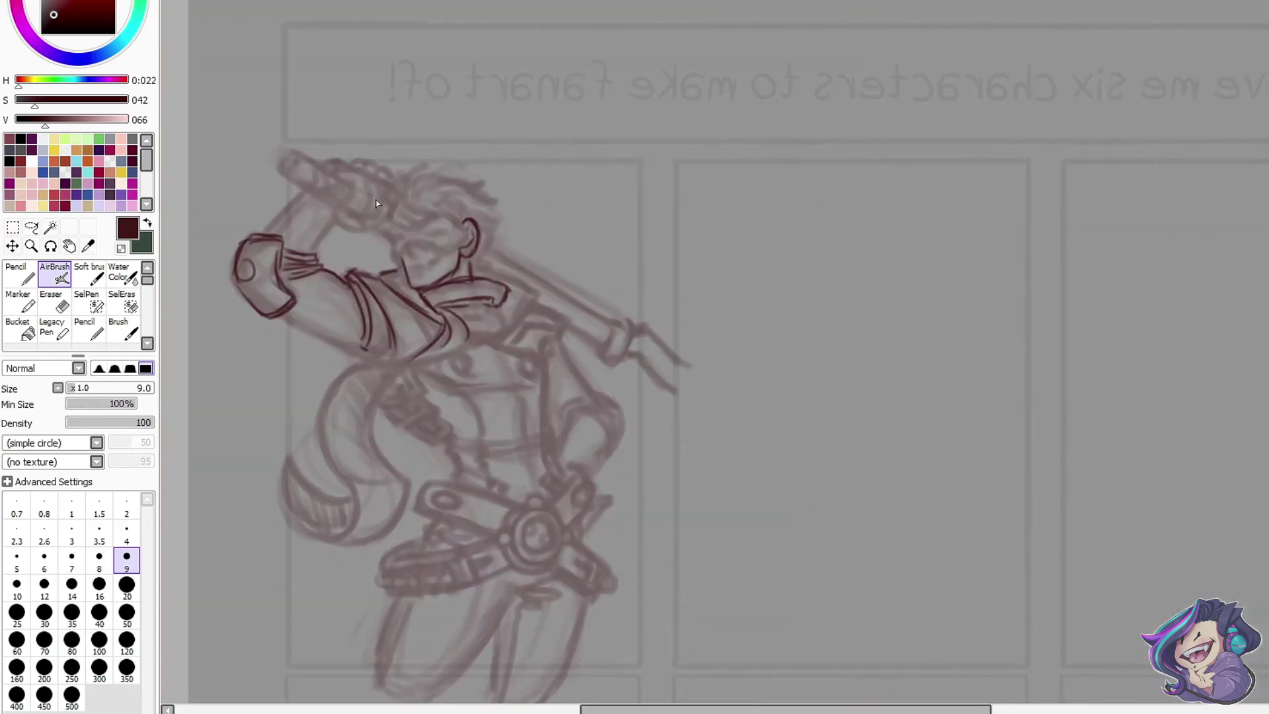
- Draw the face's centre guide line, the tall collar around the scarf and the jacket's upper front edge
left_click_drag(405, 280, 417, 184)
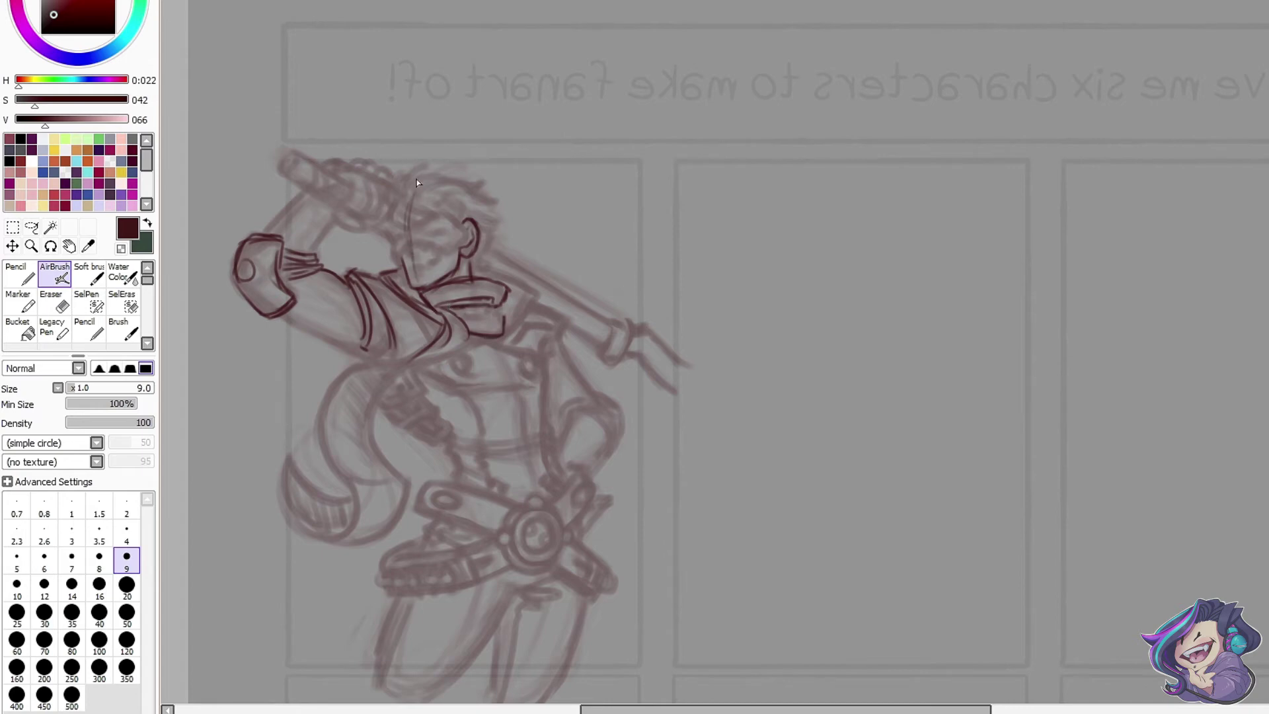
left_click_drag(502, 275, 512, 339)
left_click_drag(473, 336, 528, 354)
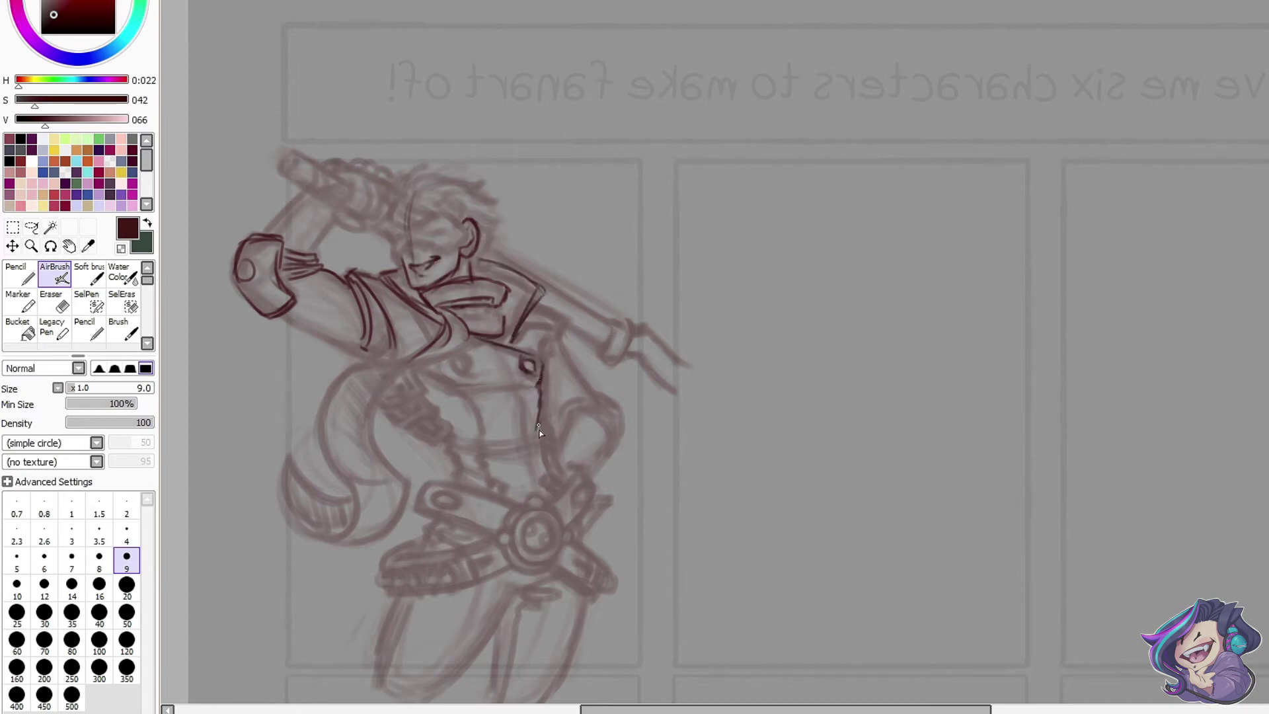
key("h")
scroll(651, 368, "right", 3)
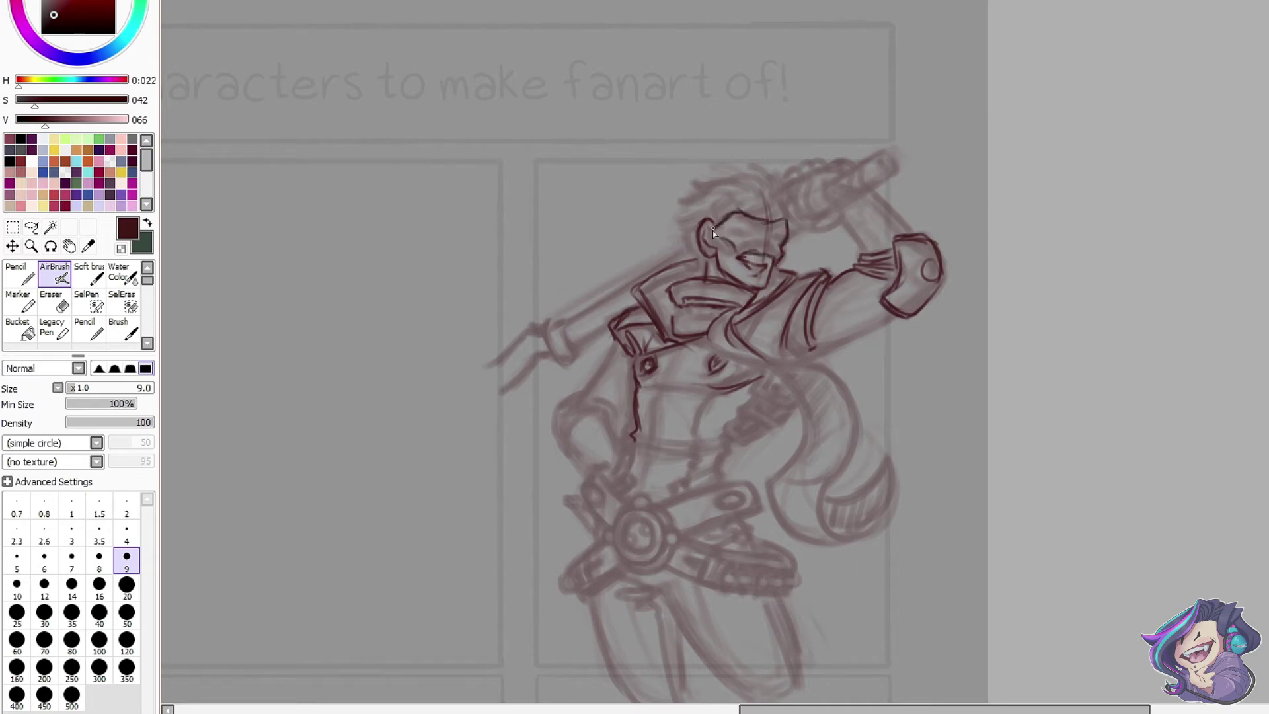
- Draw the mask's upper edge and the hair outline from the forehead to the nape
key("h")
mouse_move(825, 251)
left_mouse_down()
mouse_move(860, 263)
mouse_move(839, 266)
left_mouse_up()
mouse_move(801, 244)
left_mouse_down()
mouse_move(848, 233)
mouse_move(866, 214)
mouse_move(887, 232)
left_mouse_up()
mouse_move(816, 198)
left_mouse_down()
mouse_move(858, 180)
mouse_move(899, 185)
left_mouse_up()
left_click_drag(892, 202, 898, 257)
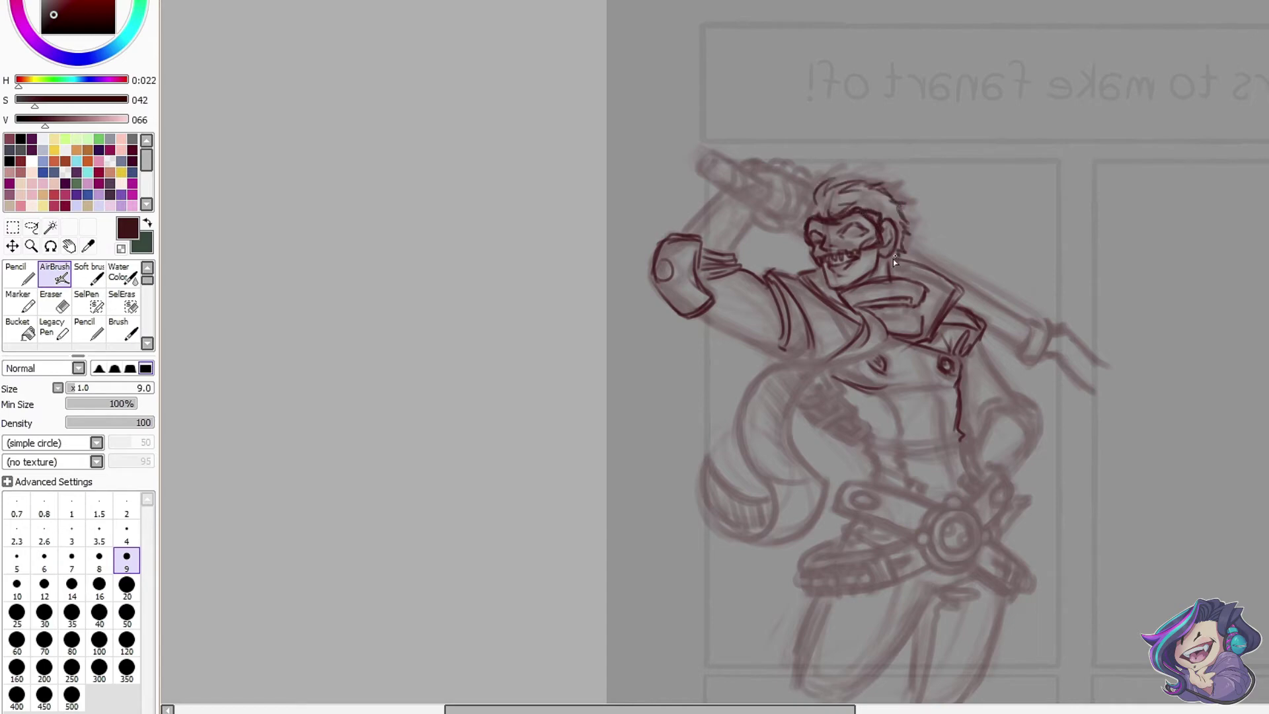
- Clean up the head's lines and add spiky tufts along the back and top of the hair
key("h")
key("e")
key("b")
mouse_move(787, 238)
left_mouse_down()
mouse_move(787, 265)
mouse_move(787, 252)
left_mouse_up()
left_click_drag(704, 196, 686, 209)
left_click_drag(699, 217, 681, 226)
left_click_drag(760, 184, 733, 172)
- Draw the underside of the raised arm and the long edges of the scarf hanging beneath it
key("h")
mouse_move(706, 317)
left_mouse_down()
mouse_move(795, 359)
mouse_move(784, 444)
left_mouse_up()
left_click_drag(797, 365, 740, 430)
left_click_drag(838, 230, 833, 244)
- Draw the cropped top's hem, the abdomen's centre line and the waistband across the midriff
key("h")
left_click_drag(653, 390, 702, 391)
left_click_drag(636, 360, 701, 349)
left_click_drag(645, 442, 720, 457)
left_click_drag(720, 444, 727, 476)
left_click_drag(688, 395, 711, 438)
left_click_drag(718, 363, 734, 386)
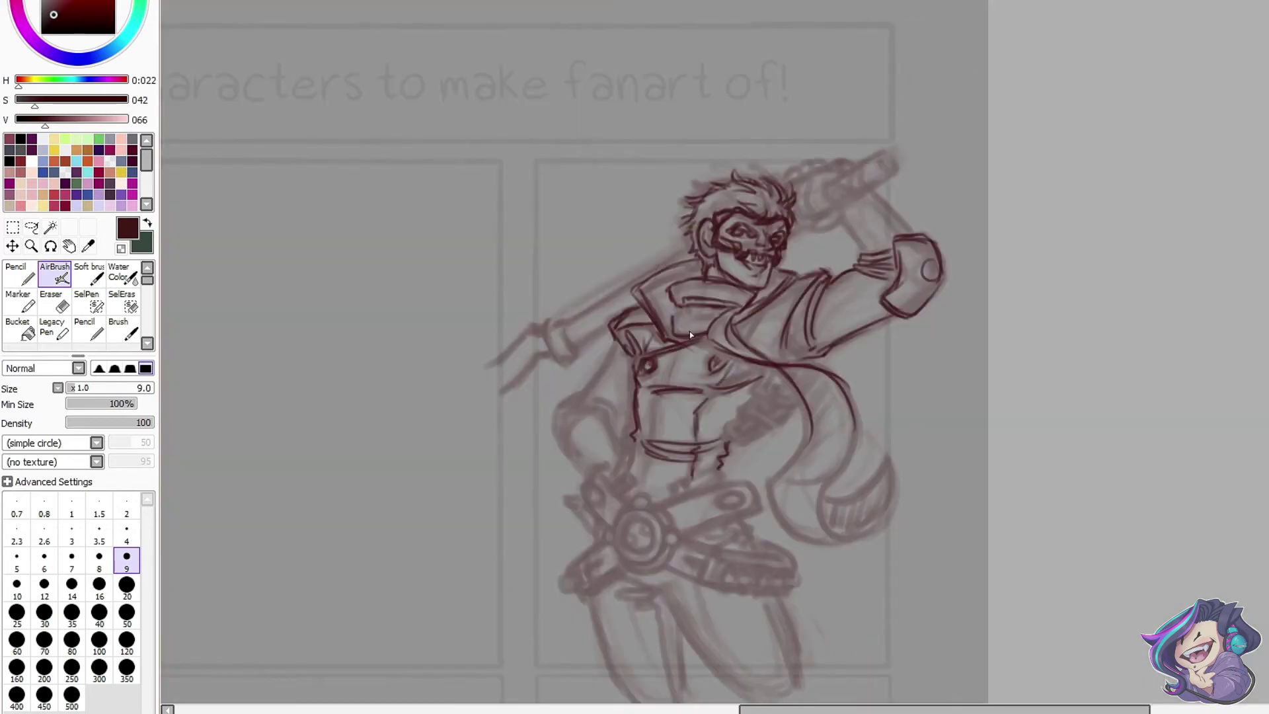
- Draw the pouch strap under the arm, the raised forearm's edges and the weapon handle's outline
key("h")
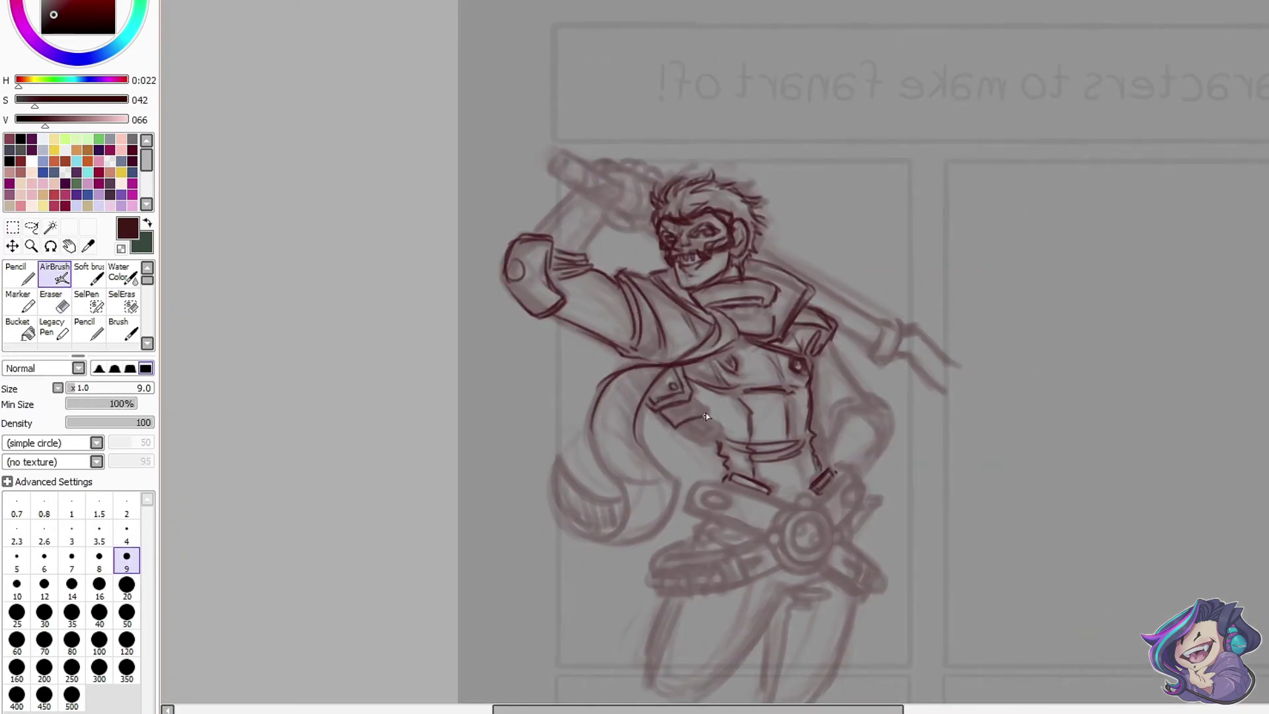
left_click_drag(664, 345, 658, 363)
left_click_drag(532, 233, 580, 190)
left_click_drag(583, 259, 606, 215)
mouse_move(545, 215)
left_mouse_down()
mouse_move(577, 187)
mouse_move(654, 223)
left_mouse_up()
- Draw the gripping fist with its knuckles and fingers, and finish the handle's end
key("h")
mouse_move(988, 219)
left_mouse_down()
mouse_move(1010, 244)
mouse_move(987, 178)
left_mouse_up()
left_click_drag(1027, 150, 1039, 165)
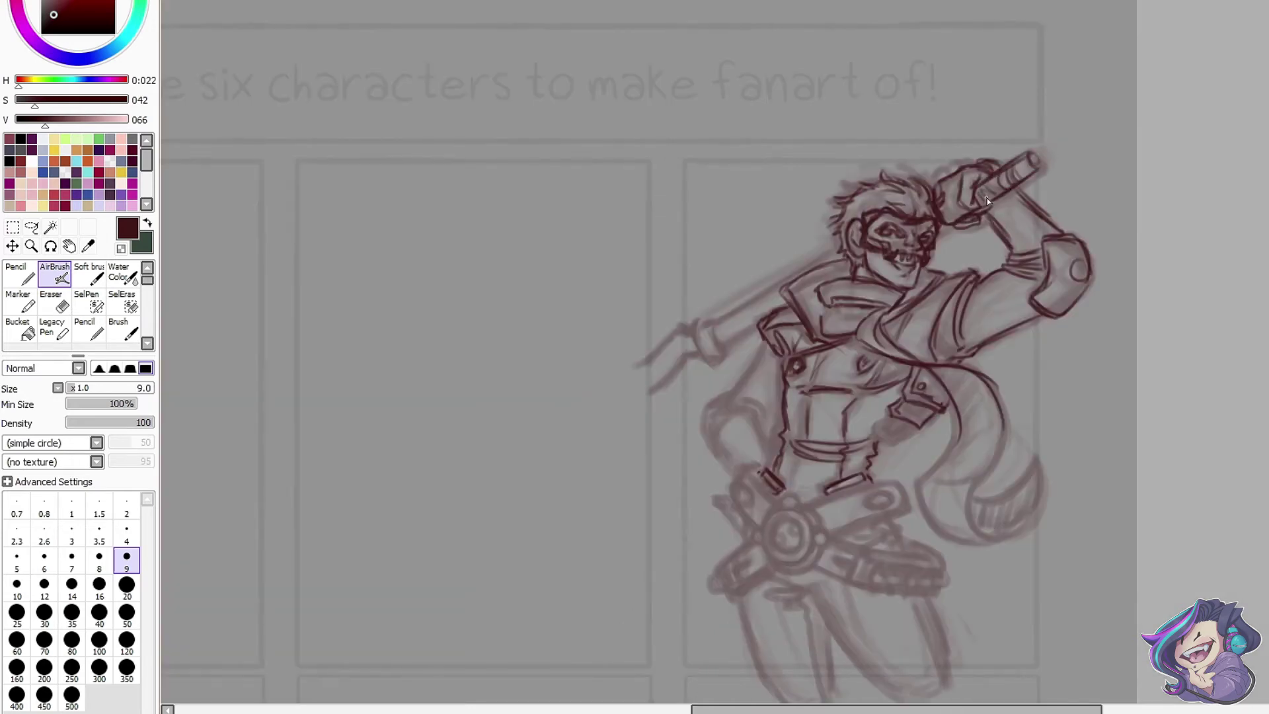
left_click_drag(960, 166, 934, 181)
left_click_drag(946, 183, 955, 229)
- Draw the weapon's shaft behind the shoulder and its jagged, broken end
mouse_move(833, 252)
left_mouse_down()
mouse_move(711, 323)
mouse_move(713, 350)
left_mouse_up()
left_click_drag(701, 329, 650, 366)
key("h")
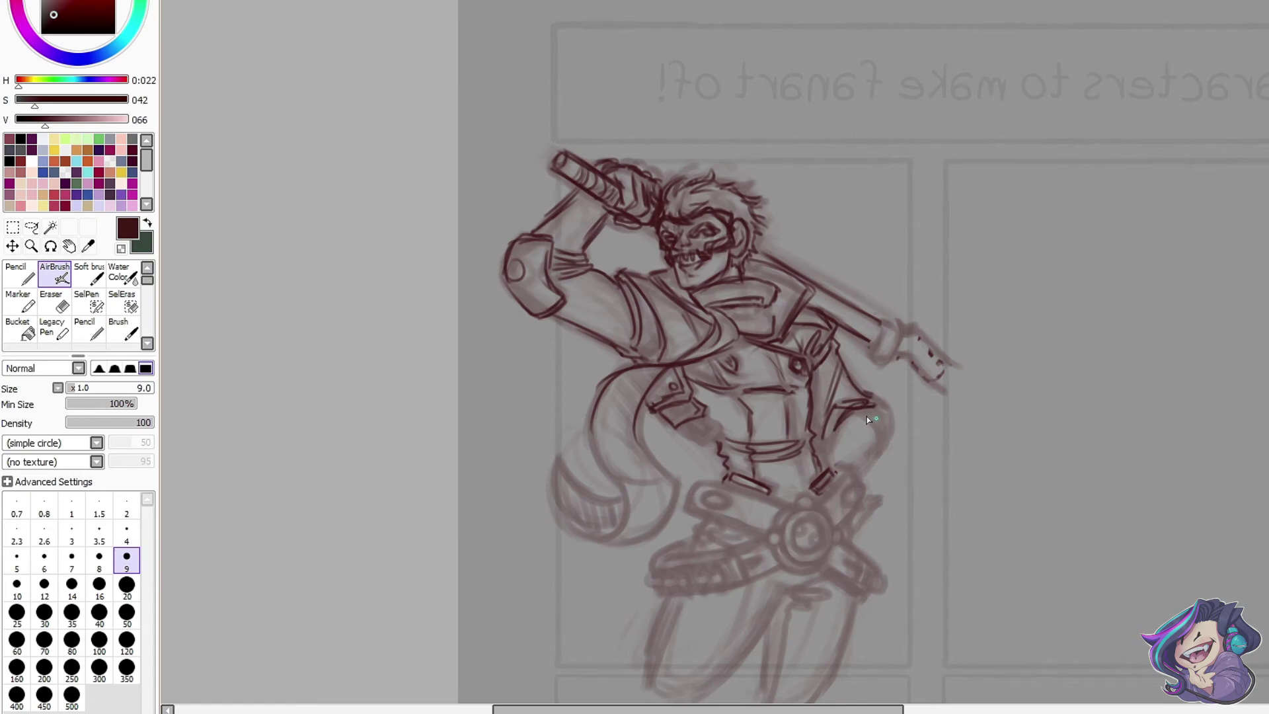
- Clean up and draw the bent arm's sleeve, rolled cuff and forearm beside the torso
key("h")
key("e")
mouse_move(720, 395)
left_mouse_down()
mouse_move(698, 438)
mouse_move(733, 473)
left_mouse_up()
key("b")
left_click_drag(756, 427, 768, 448)
left_click_drag(779, 377, 784, 418)
- Draw the waist tab, the pouch's lower edge and the belt strap rising from the round buckle
left_click_drag(820, 483, 859, 465)
left_click_drag(893, 417, 882, 439)
left_click_drag(829, 506, 905, 488)
mouse_move(826, 532)
left_mouse_down()
mouse_move(908, 508)
mouse_move(870, 502)
left_mouse_up()
- Draw the trailing scarf's outer edge and curled end, hatch its inner folds and erase stray lines
mouse_move(994, 380)
left_mouse_down()
mouse_move(1003, 430)
mouse_move(930, 479)
mouse_move(1013, 539)
left_mouse_up()
key("e")
key("b")
mouse_move(1046, 449)
left_mouse_down()
mouse_move(1021, 529)
mouse_move(1035, 477)
left_mouse_up()
left_click_drag(954, 370, 941, 387)
key("e")
key("b")
key("e")
mouse_move(980, 506)
left_mouse_down()
mouse_move(985, 486)
mouse_move(1019, 539)
left_mouse_up()
key("b")
- Draw the belt strap's oval fitting and the round buckle's rings, studs and inner emblem
left_click_drag(890, 520, 896, 524)
mouse_move(772, 534)
left_mouse_down()
mouse_move(760, 603)
mouse_move(805, 522)
left_mouse_up()
left_click_drag(780, 508, 793, 495)
left_click_drag(812, 566, 770, 505)
left_click_drag(767, 515, 755, 543)
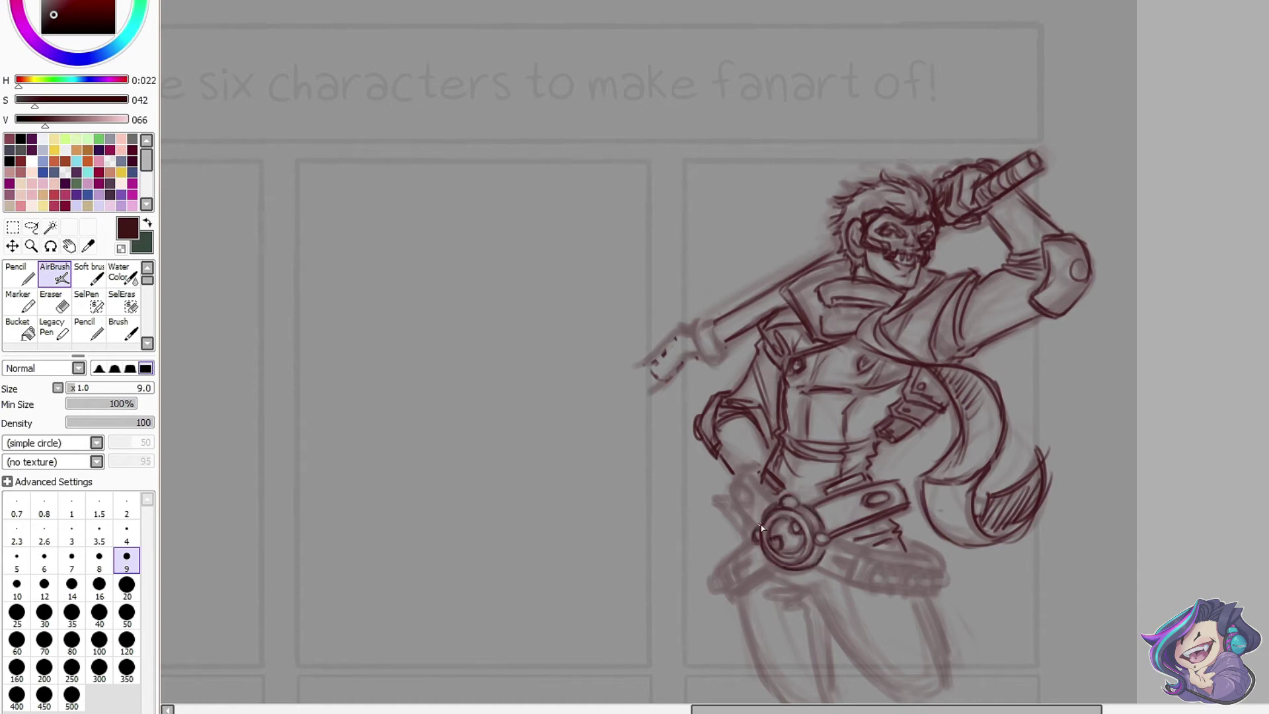
- Clean up the weapon's shaft and draw the band near its broken end
key("e")
key("b")
left_click_drag(718, 324, 801, 278)
- Draw the belt straps on the bent arm's side of the buckle and erase stray lines around them
key("e")
key("b")
left_click_drag(737, 484, 752, 521)
key("e")
key("e")
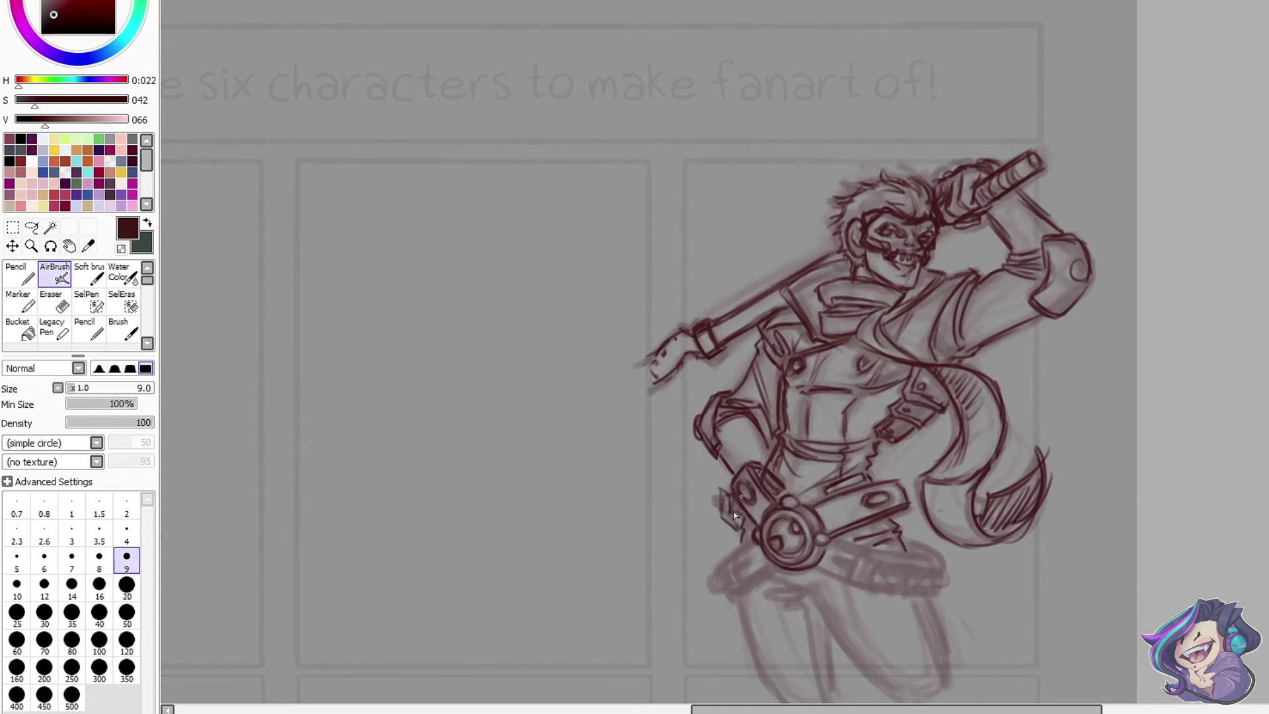
left_click_drag(744, 560, 628, 481)
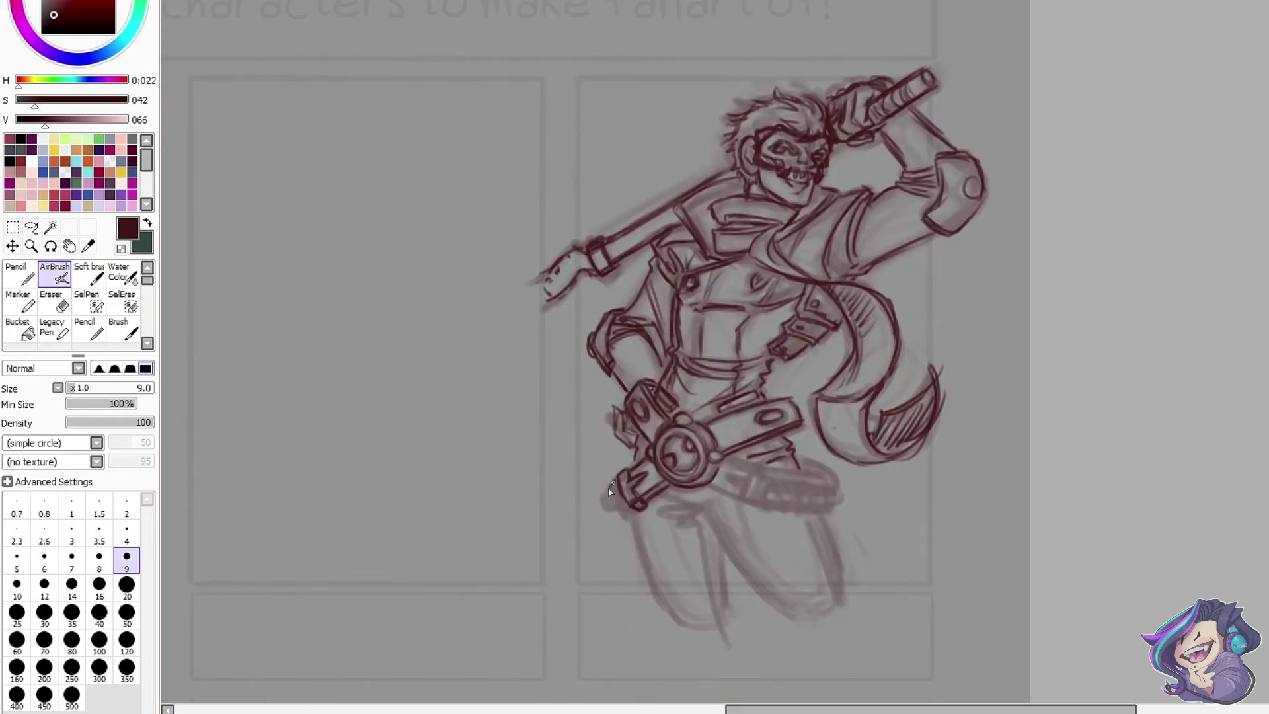
- Draw the character's thighs, trouser seam and crotch folds, and shape the belt pouch at the hip on the bent arm's side
left_click_drag(605, 488, 674, 621)
left_click_drag(718, 547, 735, 616)
mouse_move(701, 513)
left_mouse_down()
mouse_move(732, 501)
mouse_move(789, 621)
mouse_move(737, 483)
left_mouse_up()
left_click_drag(676, 622, 740, 619)
left_click_drag(770, 441, 791, 470)
left_click_drag(802, 523, 789, 620)
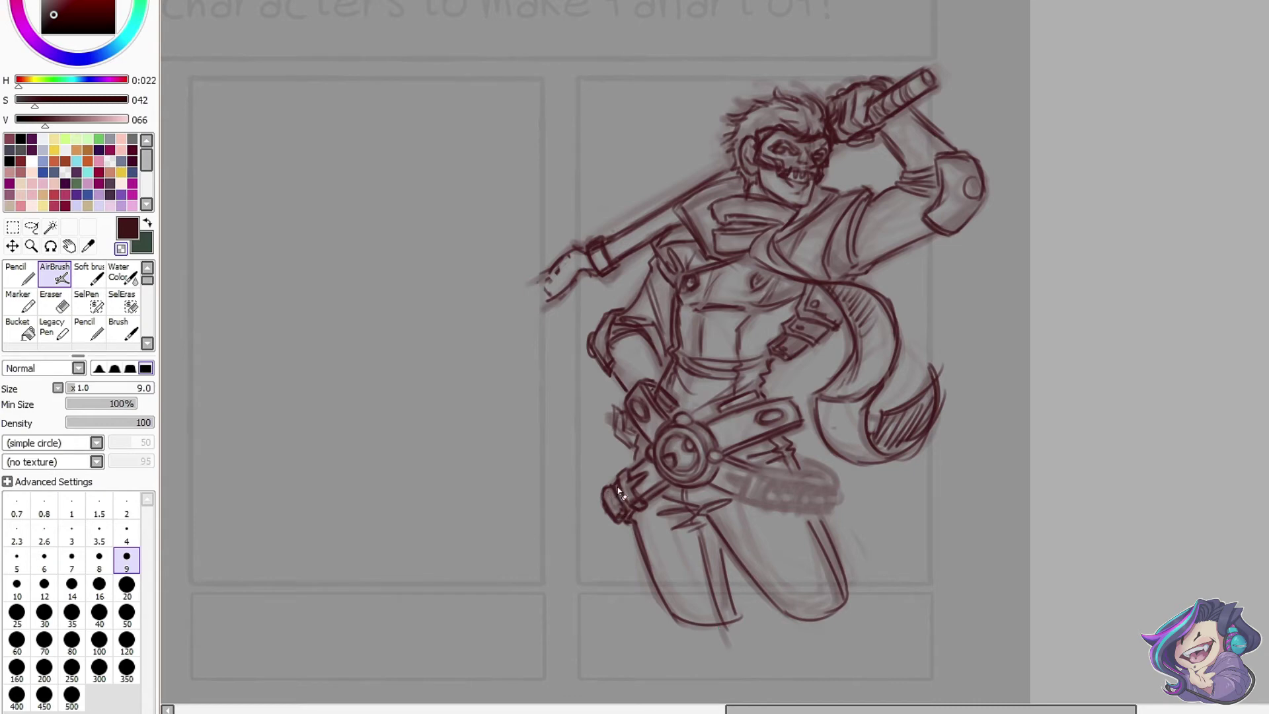
- Draw the row of cartridge-like pouches along the slung belt on the trailing scarf's side, checking the figure in mirrored view
key("h")
key("minus")
left_click_drag(957, 498, 734, 498)
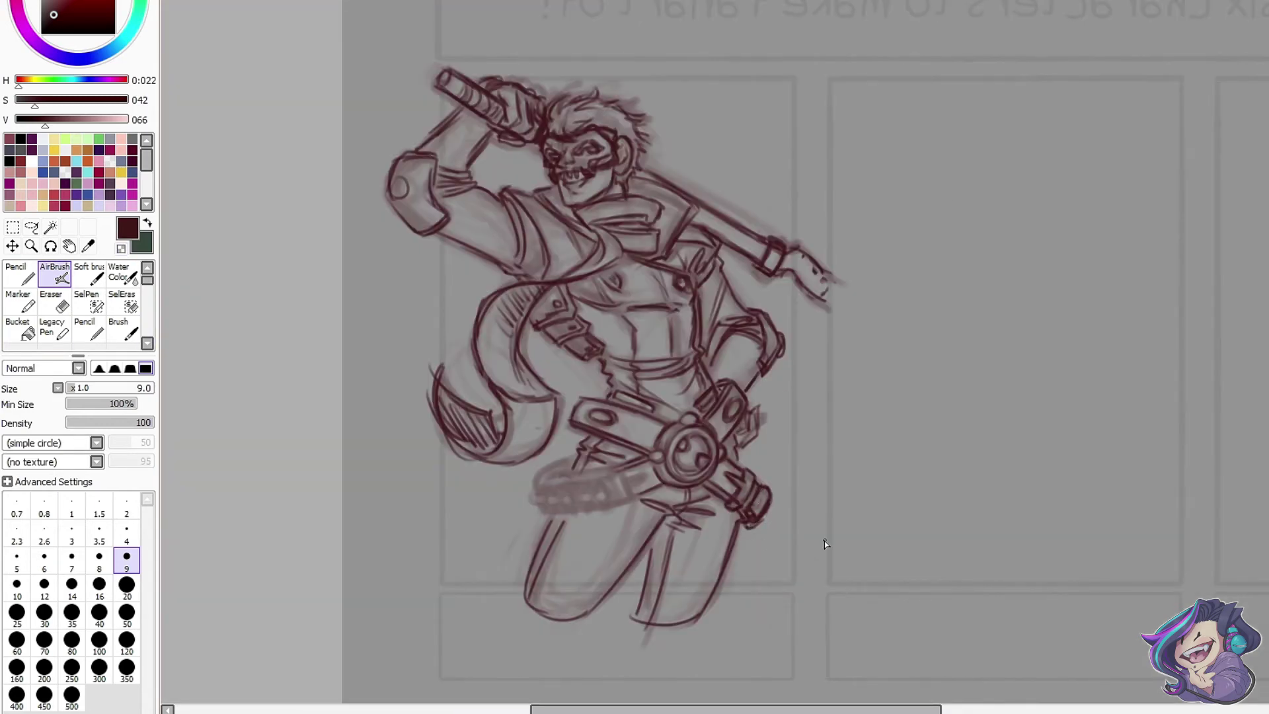
mouse_move(624, 471)
left_mouse_down()
mouse_move(648, 486)
mouse_move(621, 468)
left_mouse_up()
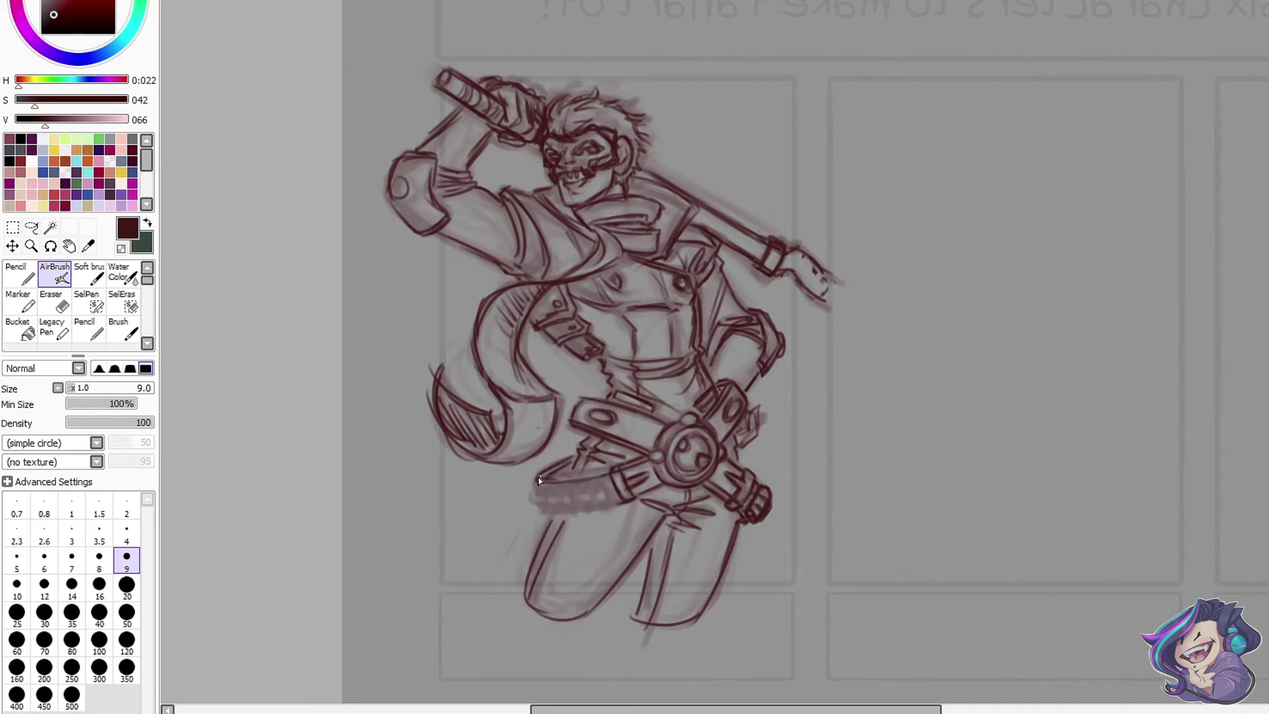
key("h")
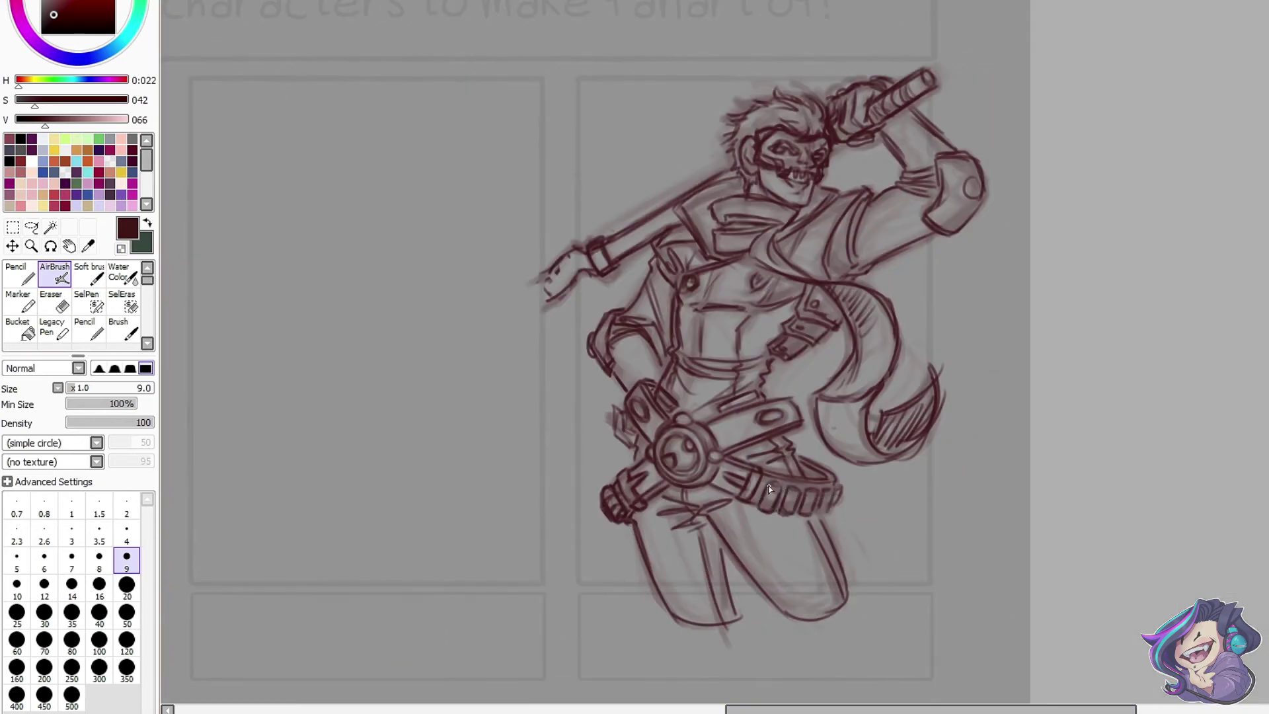
mouse_move(769, 488)
left_mouse_down()
mouse_move(789, 513)
mouse_move(836, 505)
mouse_move(757, 509)
mouse_move(826, 509)
mouse_move(796, 522)
mouse_move(866, 575)
mouse_move(862, 615)
left_mouse_up()
key("h")
key("h")
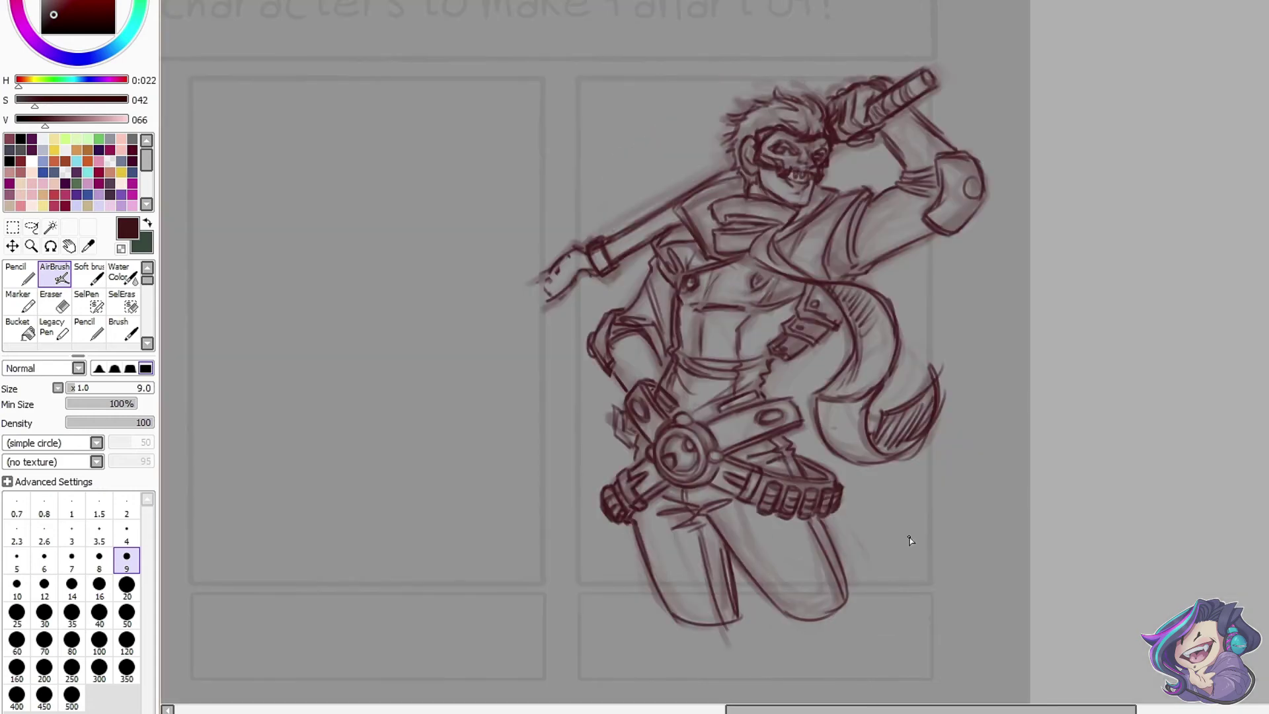
- Darken the jacket flap by the shoulder and the scarf folds draped across the chest
left_click_drag(683, 230, 695, 260)
left_click_drag(807, 255, 794, 228)
key("minus")
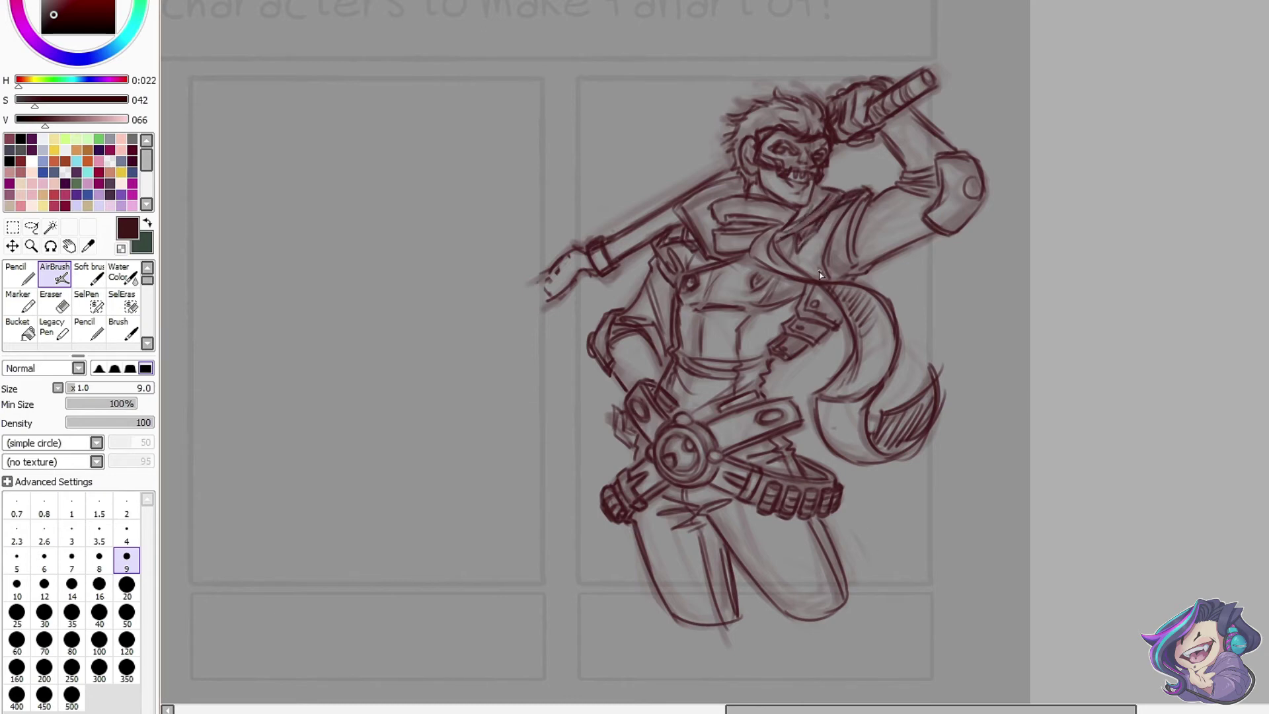
- Redraw the weapon's bent, broken end and its adjoining band, undoing the last two shaft strokes
mouse_move(577, 253)
left_mouse_down()
mouse_move(539, 285)
mouse_move(565, 285)
left_mouse_up()
key("minus")
left_click_drag(598, 243, 602, 268)
key("minus")
left_click_drag(591, 248, 602, 269)
left_click_drag(605, 274, 616, 267)
left_click_drag(663, 222, 621, 247)
key("ctrl+z")
key("ctrl+z")
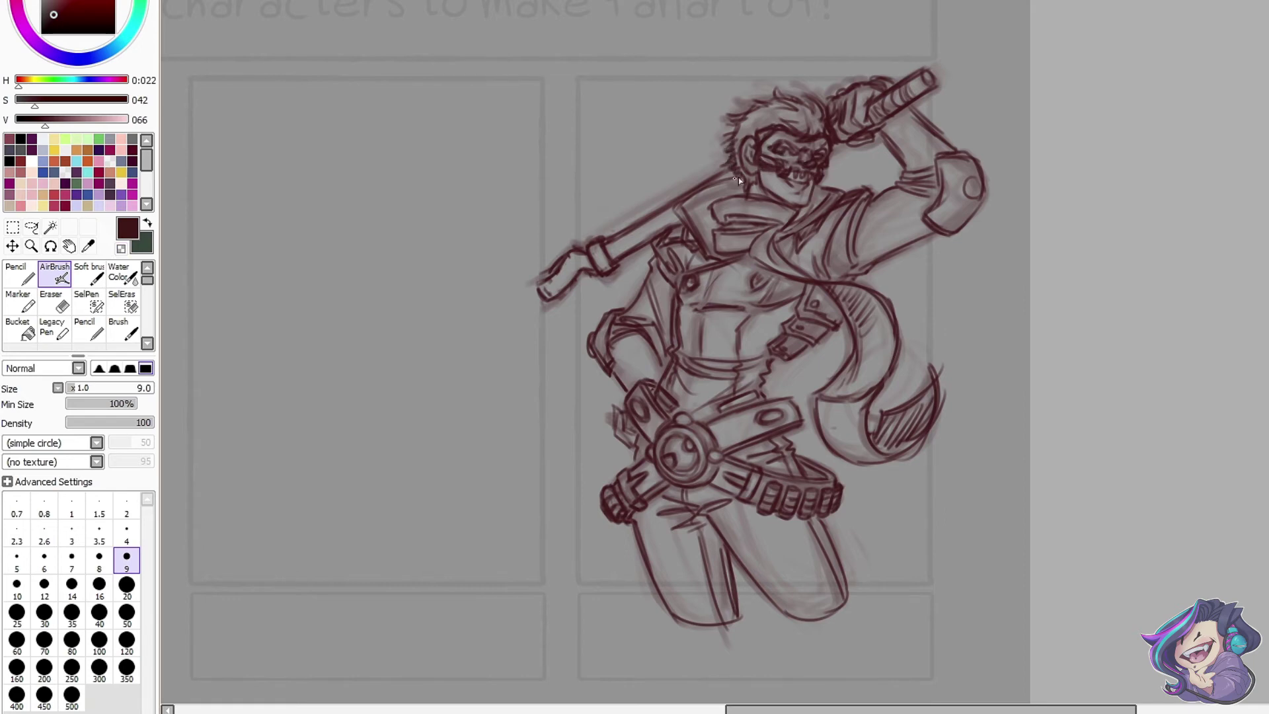
- Touch up the sketch lines at the waist, chest, bent arm's cuff and raised arm's elbow pad
key("h")
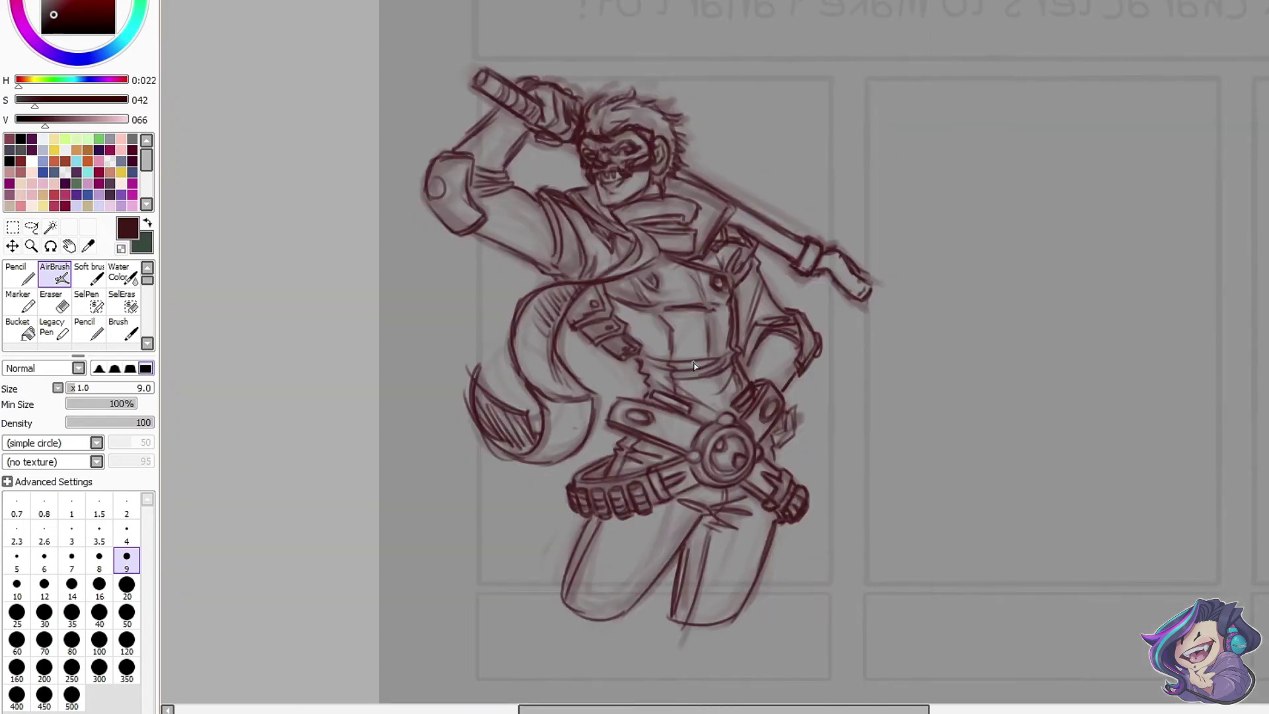
key("h")
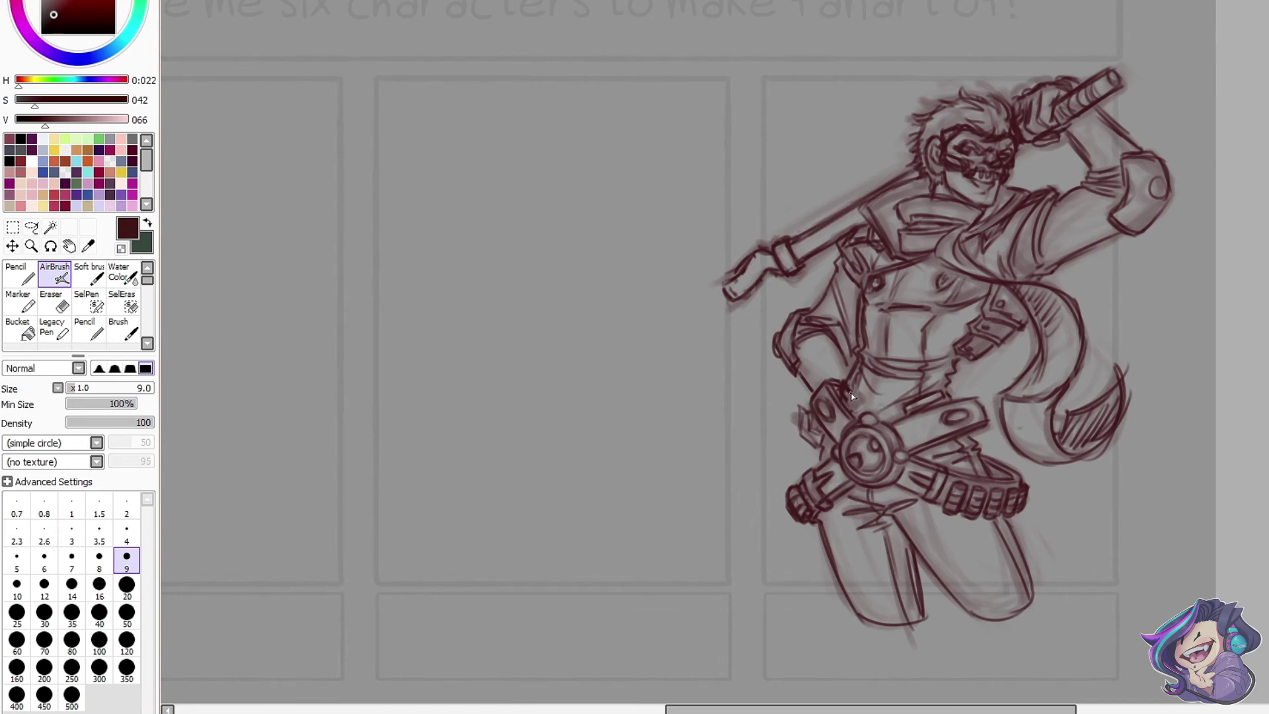
left_click_drag(911, 407, 942, 395)
left_click_drag(938, 286, 947, 278)
mouse_move(793, 333)
left_mouse_down()
mouse_move(799, 367)
mouse_move(780, 354)
left_mouse_up()
left_click_drag(1127, 159, 1112, 211)
left_click_drag(1162, 177, 1157, 201)
- Erase rough edges around the cuff and the elbow pad, and redraw the pad's contour
key("e")
left_click_drag(779, 331, 777, 357)
mouse_move(1157, 198)
left_mouse_down()
mouse_move(1158, 188)
mouse_move(1137, 233)
mouse_move(1111, 219)
mouse_move(1139, 234)
left_mouse_up()
key("b")
key("minus")
key("minus")
key("e")
left_click_drag(1136, 147, 1147, 150)
key("b")
key("e")
key("v")
mouse_move(1124, 221)
left_mouse_down()
mouse_move(1061, 264)
mouse_move(1140, 236)
left_mouse_up()
left_click_drag(1163, 172, 1160, 190)
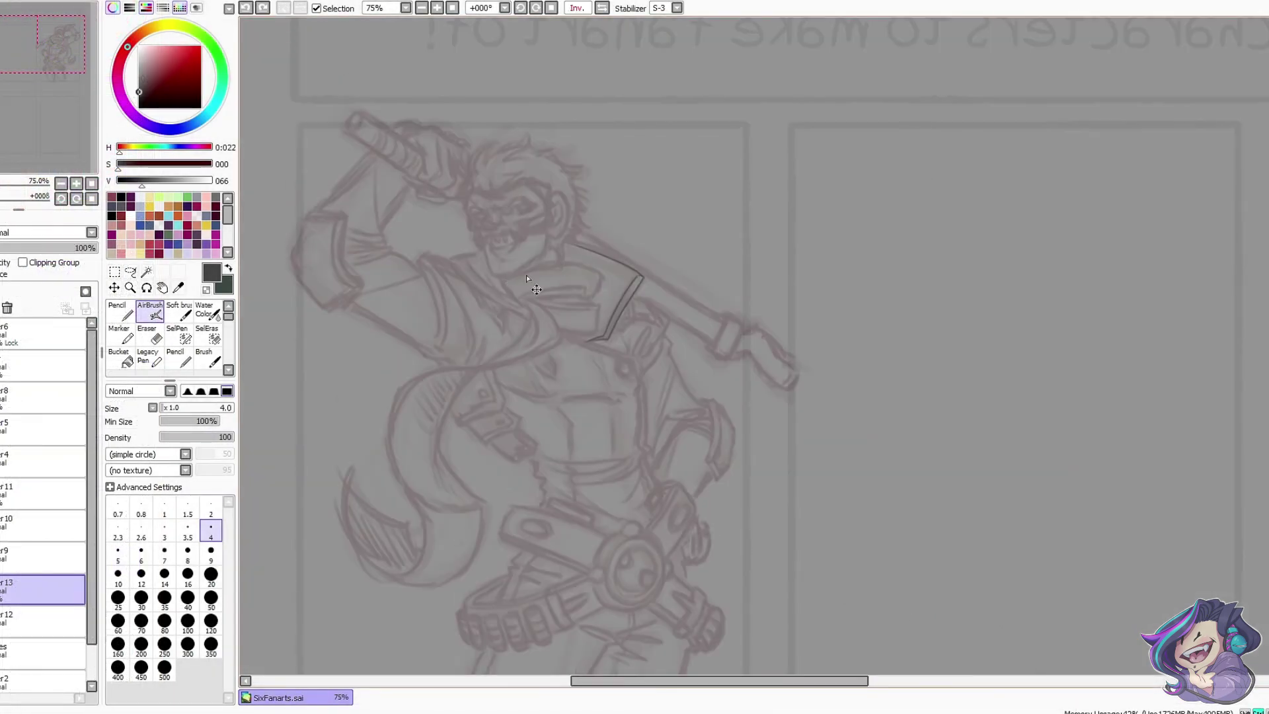
- Ink the scarf's upper wraps around the neck with a size 4 brush over the faded sketch, redoing unsatisfactory strokes
left_click_drag(503, 280, 599, 286)
left_click_drag(556, 328, 590, 333)
key("ctrl+z")
left_click_drag(521, 290, 586, 303)
key("ctrl+z")
key("h")
left_click_drag(901, 681, 1035, 680)
key("ctrl+z")
left_click_drag(491, 287, 562, 295)
- Ink the scarf's inner neck folds and begin the fold where it crosses the chest
mouse_move(480, 306)
left_mouse_down()
mouse_move(554, 297)
mouse_move(516, 330)
left_mouse_up()
key("ctrl+z")
key("e")
key("v")
left_click_drag(554, 306, 543, 342)
key("ctrl+z")
left_click_drag(513, 334, 540, 353)
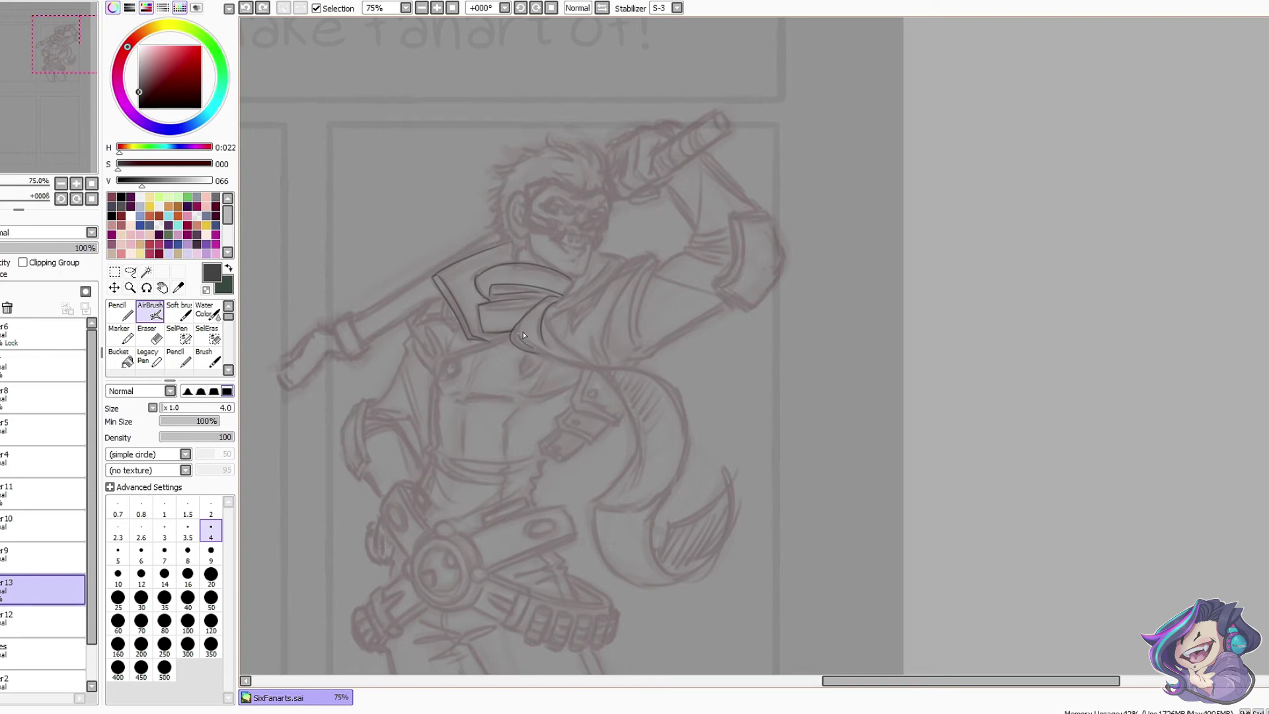
- Ink the scarf's long drape edges across the chest and under the raised arm's shoulder
key("Page_Down")
left_click_drag(643, 357, 708, 446)
key("ctrl+z")
key("Page_Up")
key("Page_Up")
mouse_move(570, 288)
left_mouse_down()
mouse_move(612, 365)
mouse_move(748, 436)
left_mouse_up()
left_click_drag(555, 357, 689, 528)
- Ink the trailing scarf's long curved edges and the buttoned strap plate beside the torso, undoing the last stray stroke
key("h")
key("e")
key("b")
left_click_drag(604, 410, 642, 610)
left_click_drag(663, 444, 731, 570)
mouse_move(674, 426)
left_mouse_down()
mouse_move(681, 445)
mouse_move(733, 375)
left_mouse_up()
mouse_move(732, 418)
left_mouse_down()
mouse_move(724, 377)
mouse_move(721, 409)
left_mouse_up()
key("h")
key("ctrl+z")
- Ink the shoulder drape's fold and the raised upper arm's contour, undoing the last stroke
mouse_move(710, 230)
left_mouse_down()
mouse_move(649, 315)
mouse_move(652, 369)
left_mouse_up()
mouse_move(717, 240)
left_mouse_down()
mouse_move(682, 350)
mouse_move(686, 334)
mouse_move(788, 302)
left_mouse_up()
mouse_move(717, 249)
left_mouse_down()
mouse_move(767, 269)
mouse_move(758, 219)
left_mouse_up()
key("ctrl+z")
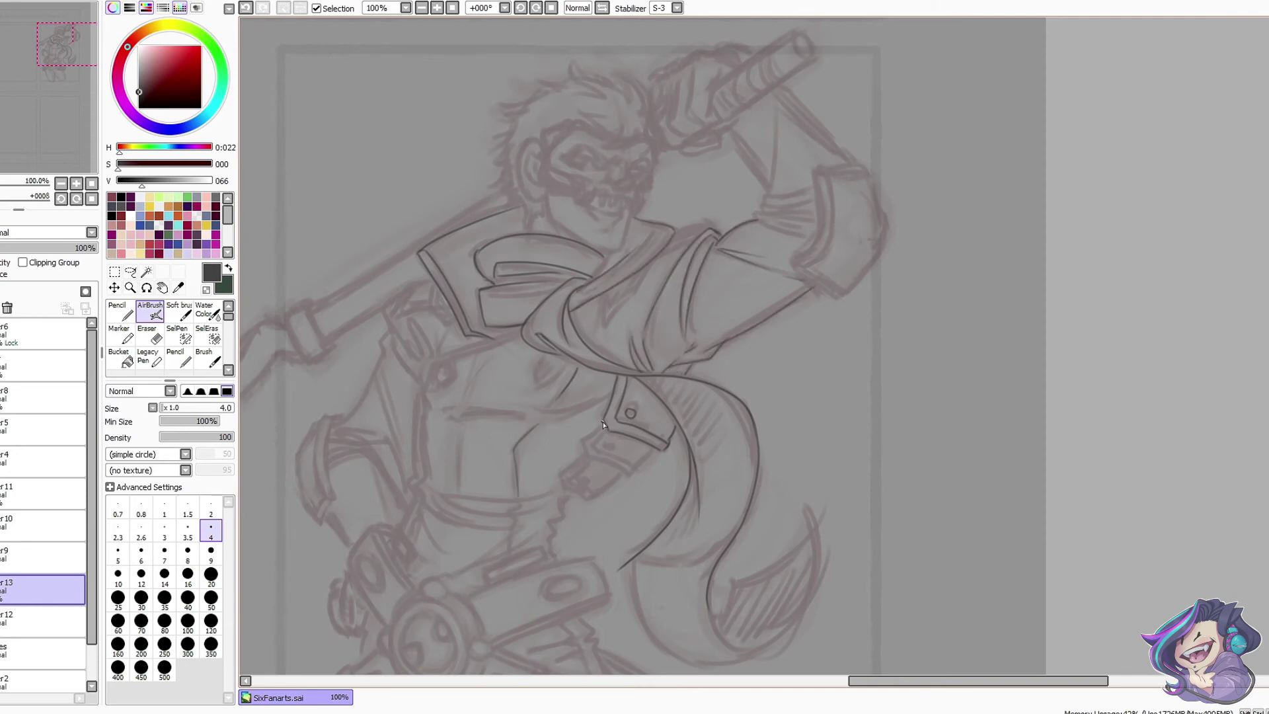
- Ink the jacket's front edge along the torso, the wide belt strap's upper edge and the buckle's outer arc and top stud
key("h")
key("h")
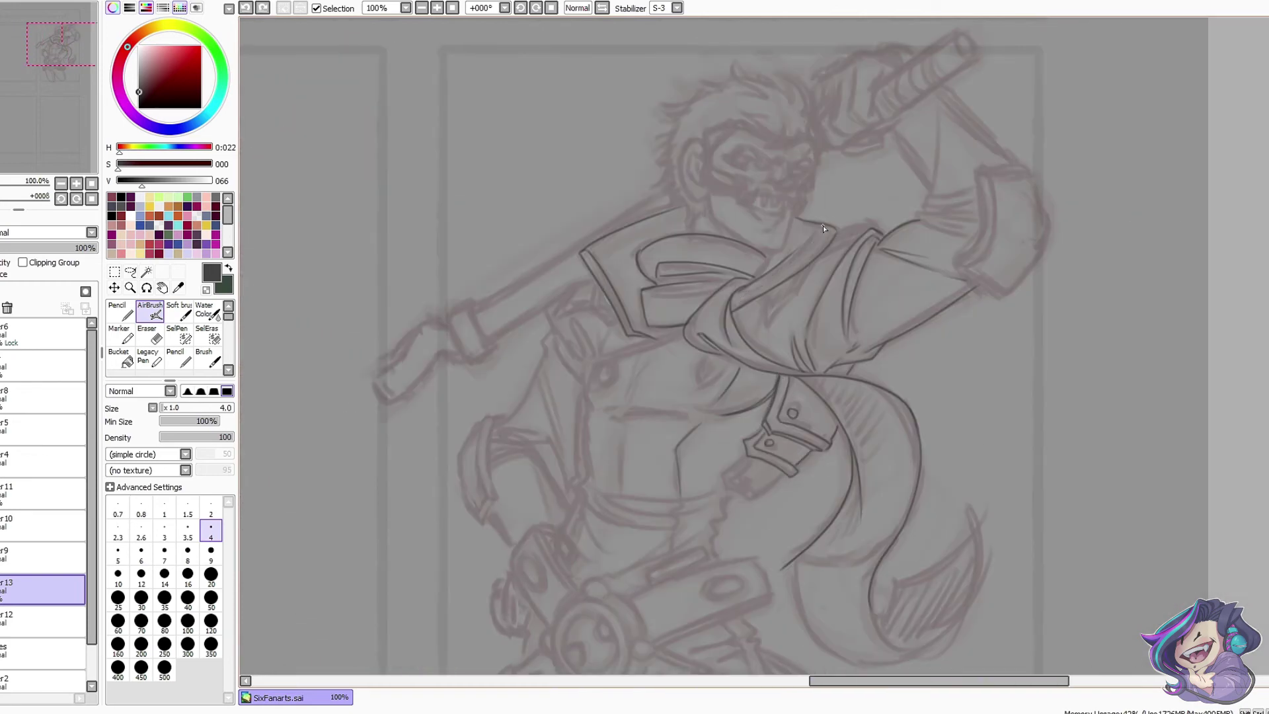
key("h")
key("h")
left_click_drag(592, 359, 582, 486)
mouse_move(580, 512)
left_mouse_down()
mouse_move(622, 559)
mouse_move(608, 434)
mouse_move(753, 411)
left_mouse_up()
left_click_drag(568, 380, 578, 281)
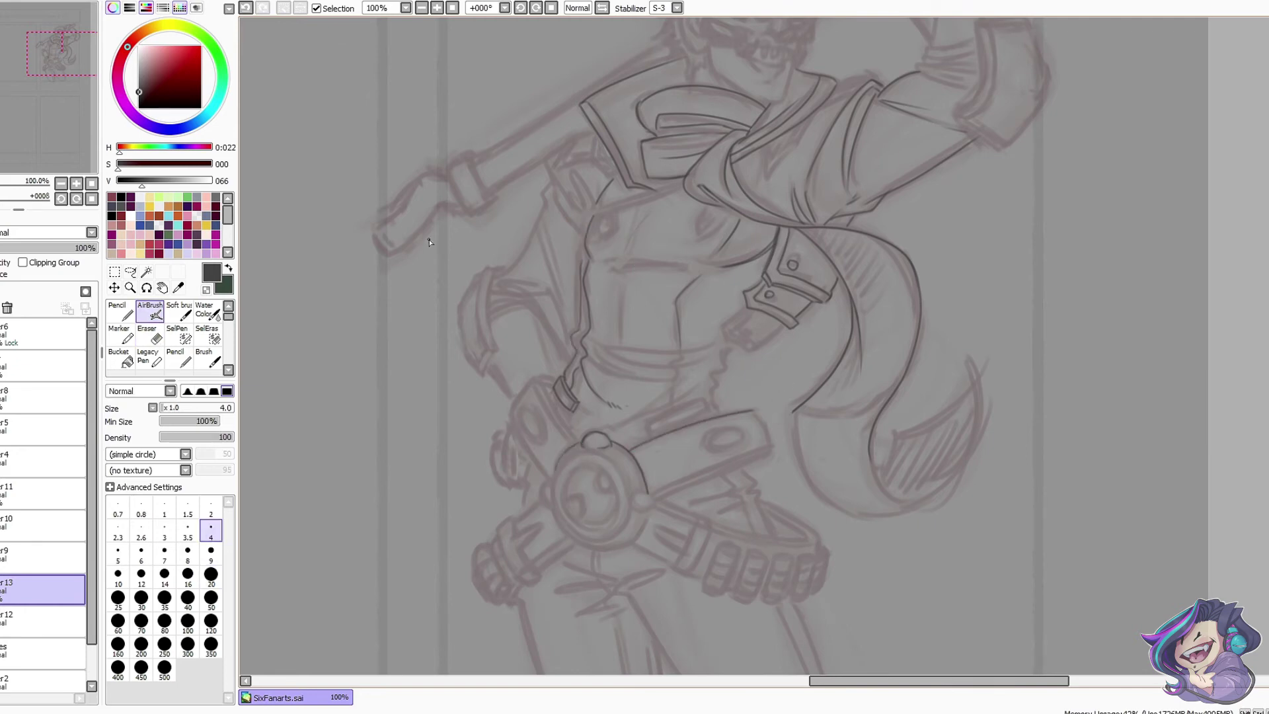
- Ink the lowest strap plate, the trailing scarf's curled end, the wide belt strap's outline and the buckle's side stud
key("h")
key("h")
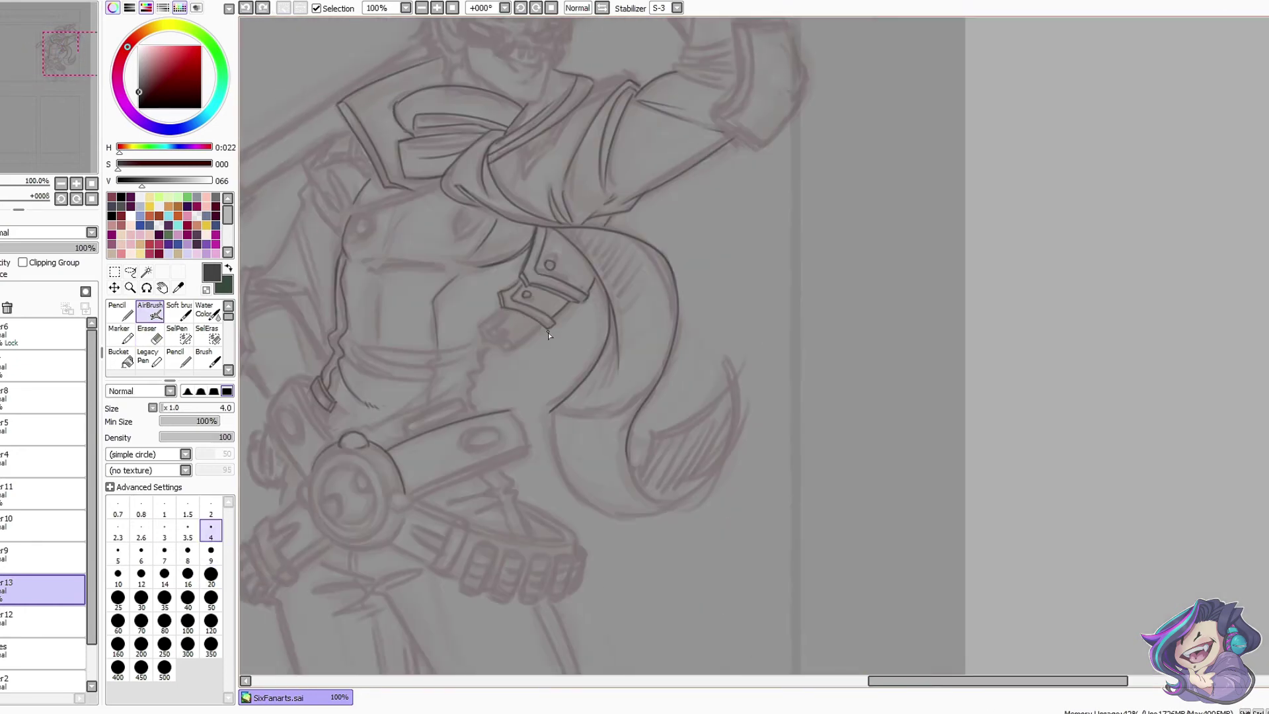
key("h")
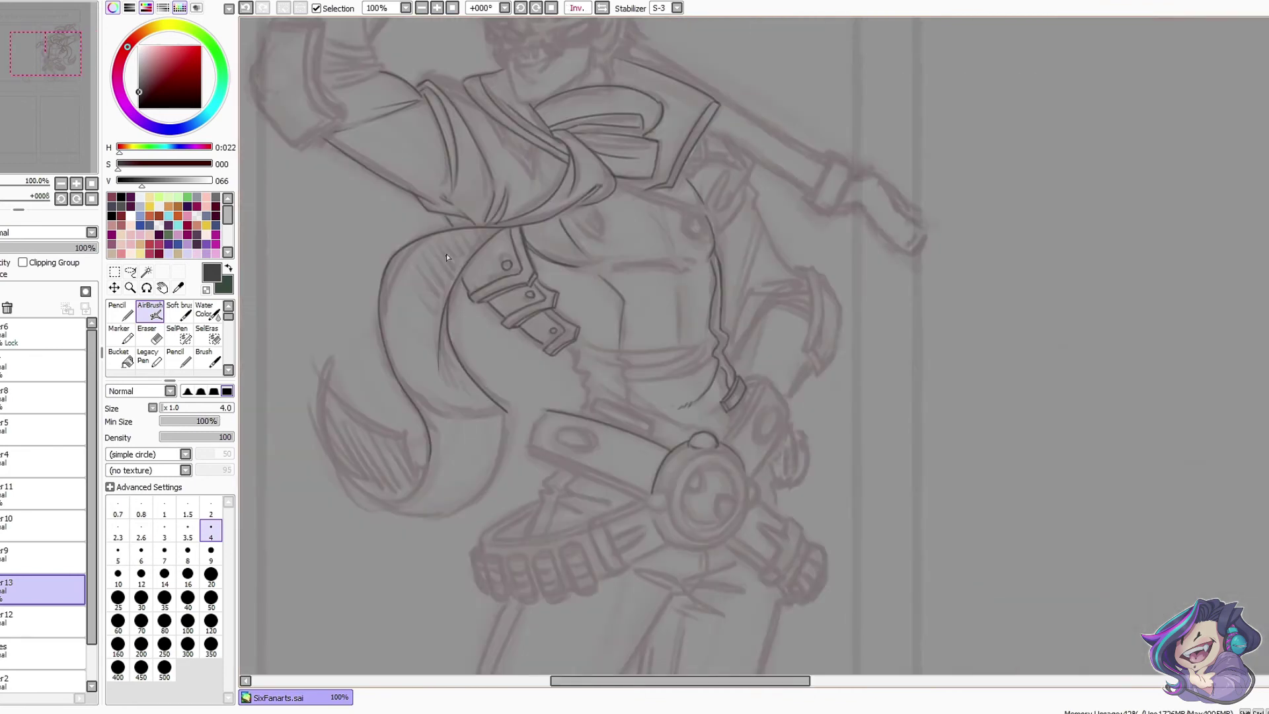
key("h")
left_click_drag(935, 366, 851, 452)
key("h")
left_click_drag(725, 684, 773, 684)
key("h")
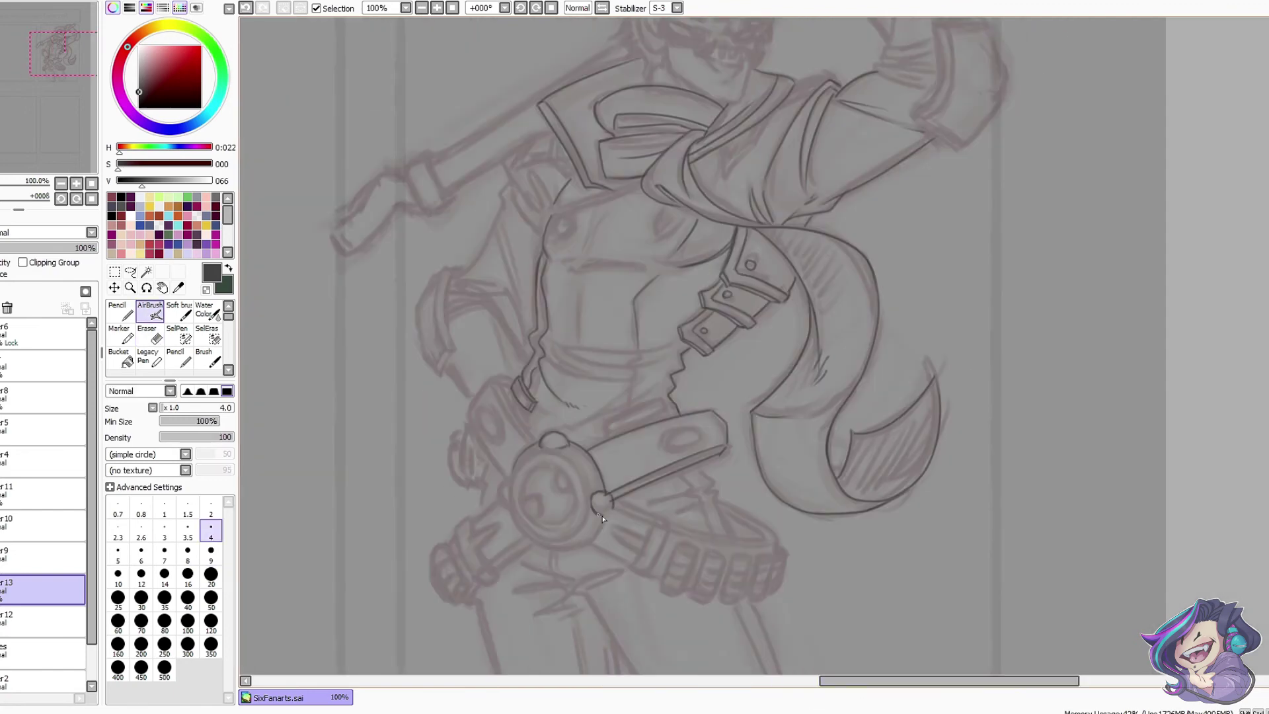
- Ink the belt loop, waist sash, torn jacket edge and the band crossing the upper chest
left_click_drag(604, 424, 666, 409)
mouse_move(562, 433)
left_mouse_down()
mouse_move(656, 387)
mouse_move(615, 397)
left_mouse_up()
left_click_drag(638, 350, 628, 404)
scroll(702, 507, "up", 1)
key("ctrl+z")
mouse_move(599, 267)
left_mouse_down()
mouse_move(557, 317)
mouse_move(638, 245)
left_mouse_up()
left_click_drag(546, 273, 639, 238)
key("minus")
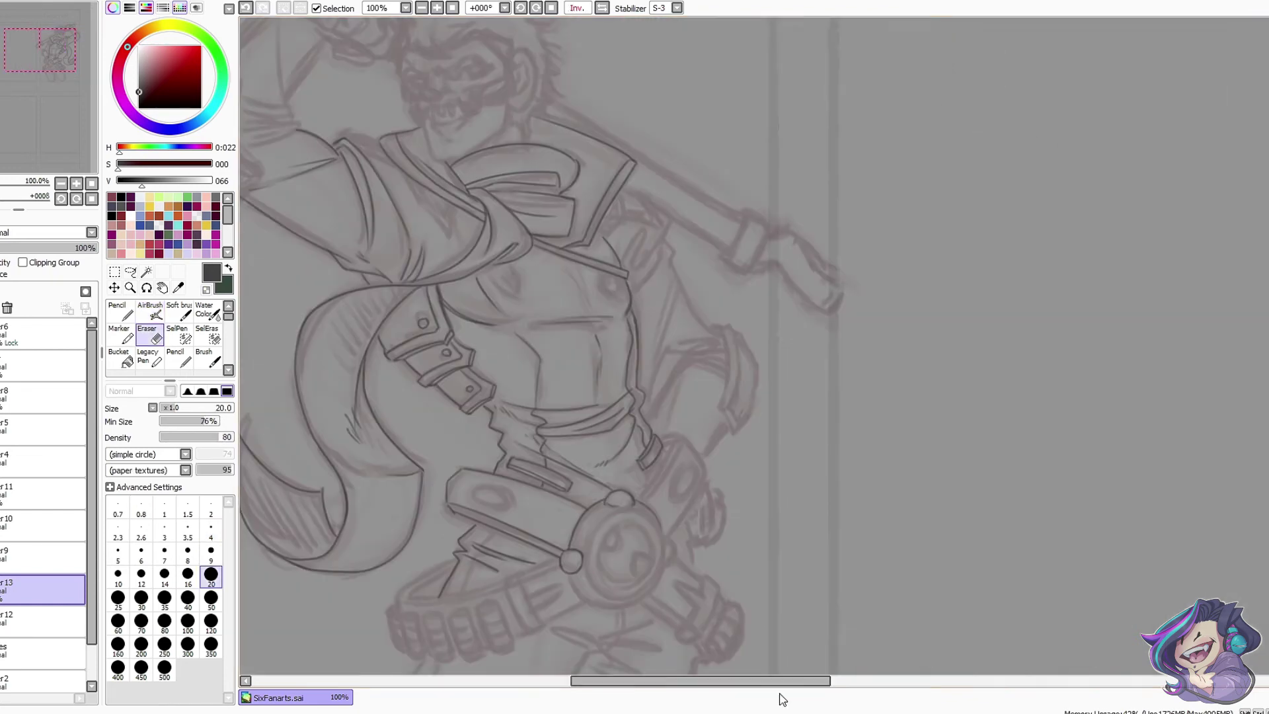
- Ink the jacket's shoulder flap and the bent arm's outer sleeve and cuff
key("h")
key("ctrl+z")
mouse_move(629, 278)
left_mouse_down()
mouse_move(673, 220)
mouse_move(633, 290)
left_mouse_up()
left_click_drag(663, 243, 669, 267)
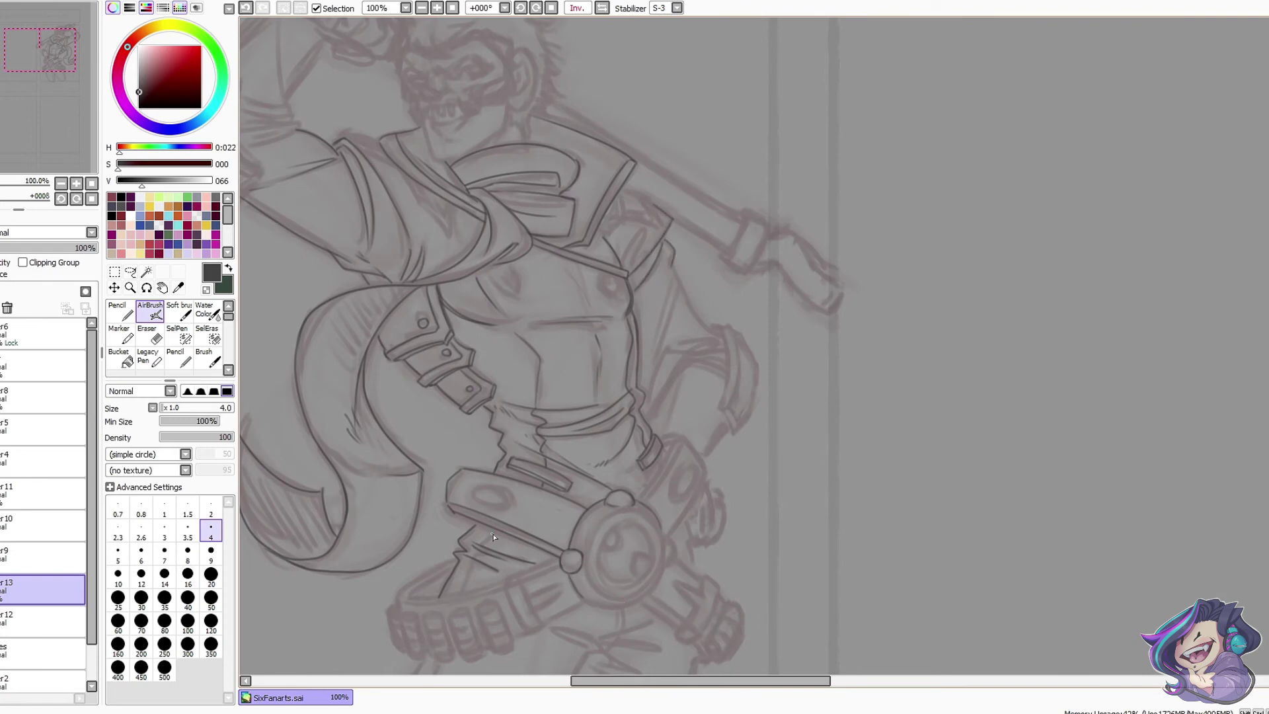
scroll(544, 281, "right", 3)
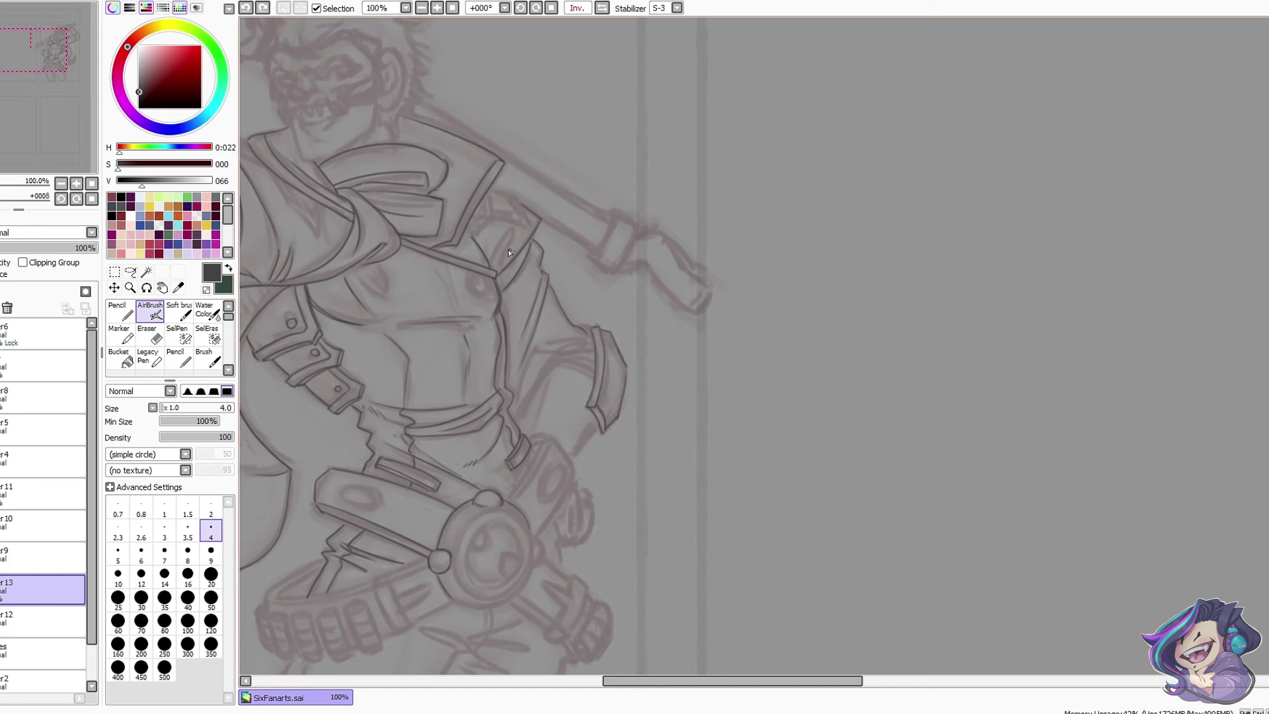
- Ink the round buckle's rings and inner emblem and the wide strap's oval fitting, undoing stray strokes
key("h")
left_click_drag(636, 549, 626, 579)
key("h")
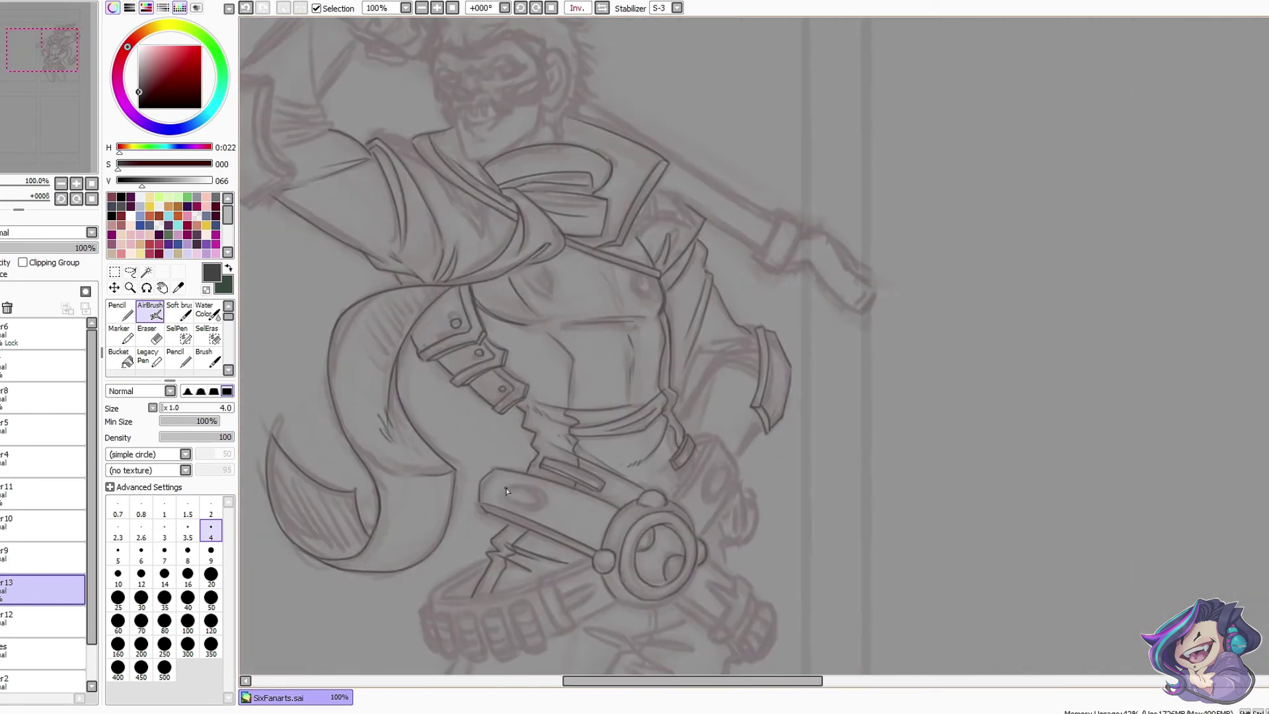
left_click_drag(538, 489, 512, 501)
key("h")
key("ctrl+z")
left_click_drag(746, 497, 778, 483)
key("ctrl+z")
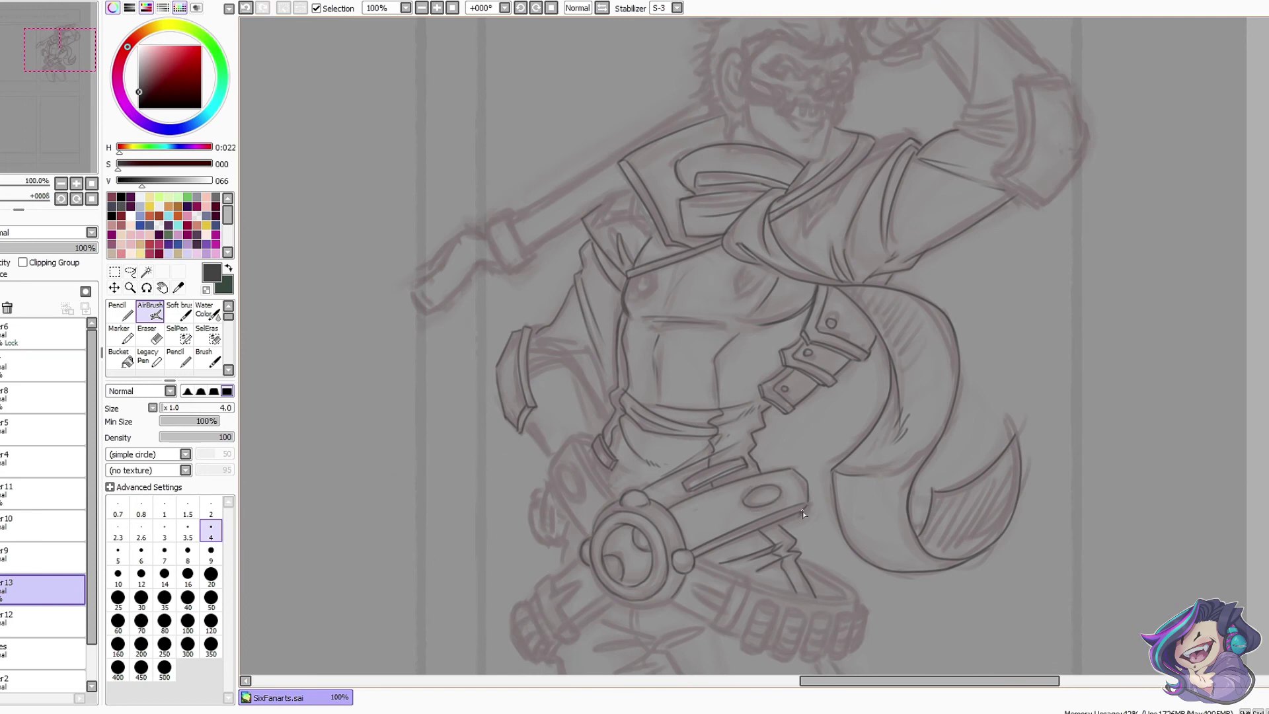
- Ink the belt strap with its oval fitting on the bent arm's side, plus the hip and forearm edges
key("h")
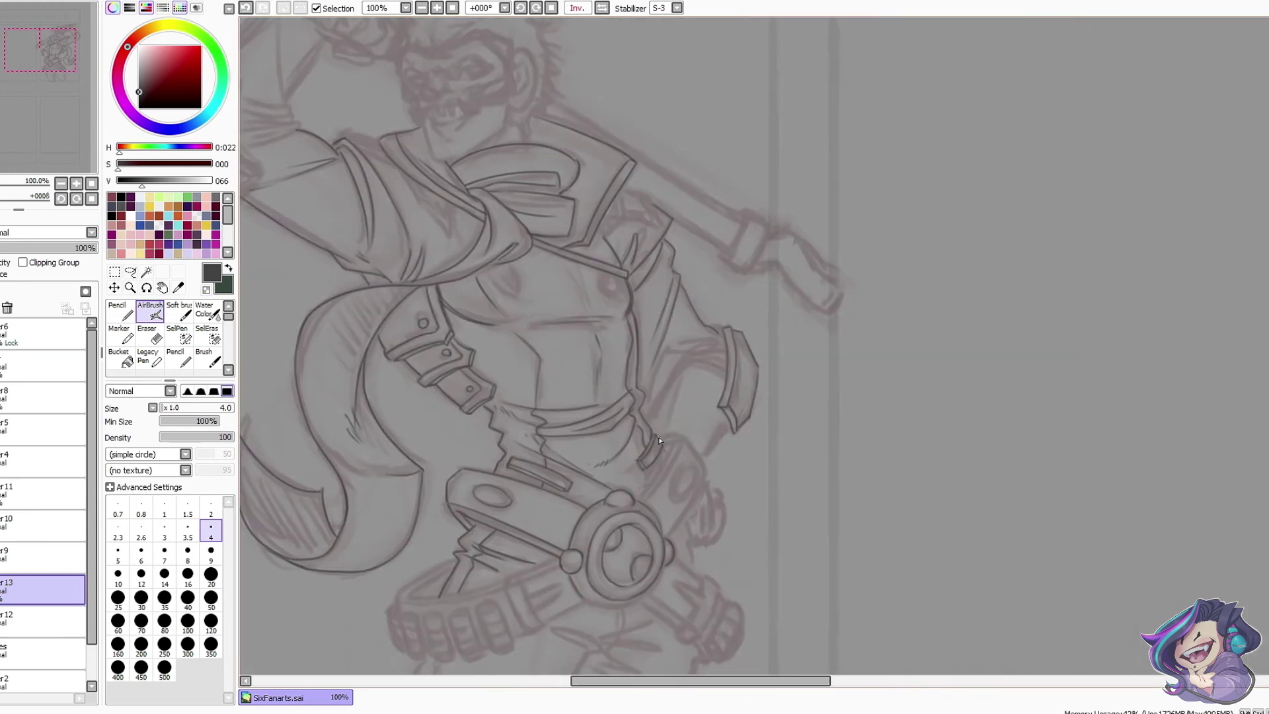
mouse_move(658, 438)
left_mouse_down()
mouse_move(705, 468)
mouse_move(695, 573)
left_mouse_up()
key("h")
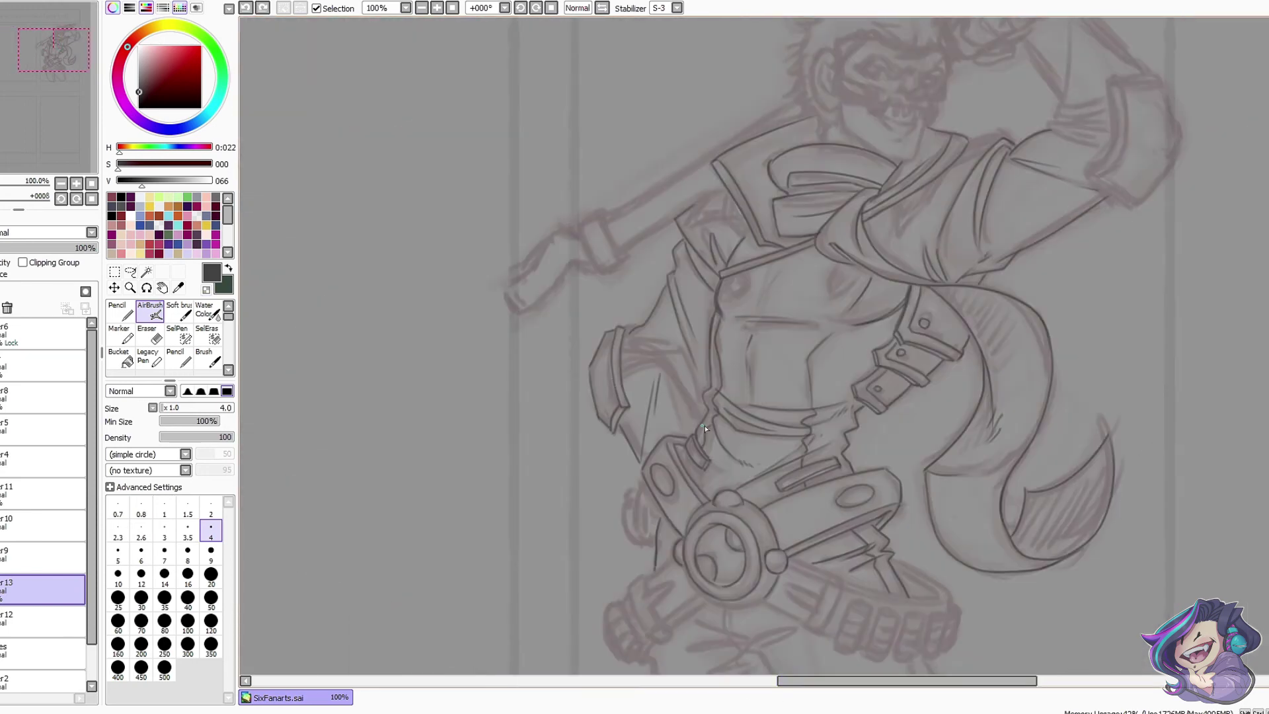
key("h")
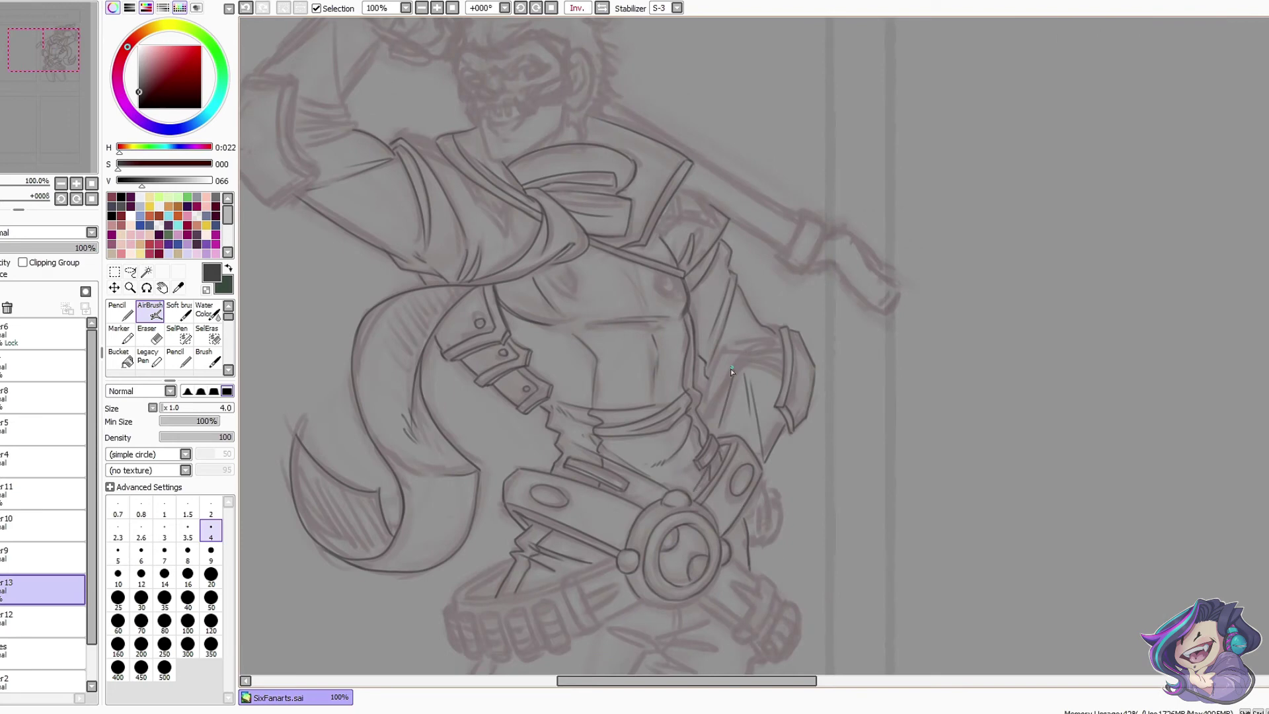
- Ink the bent arm's gathered sleeve folds above the cuff and erase overlapping lines there
key("h")
key("h")
key("h")
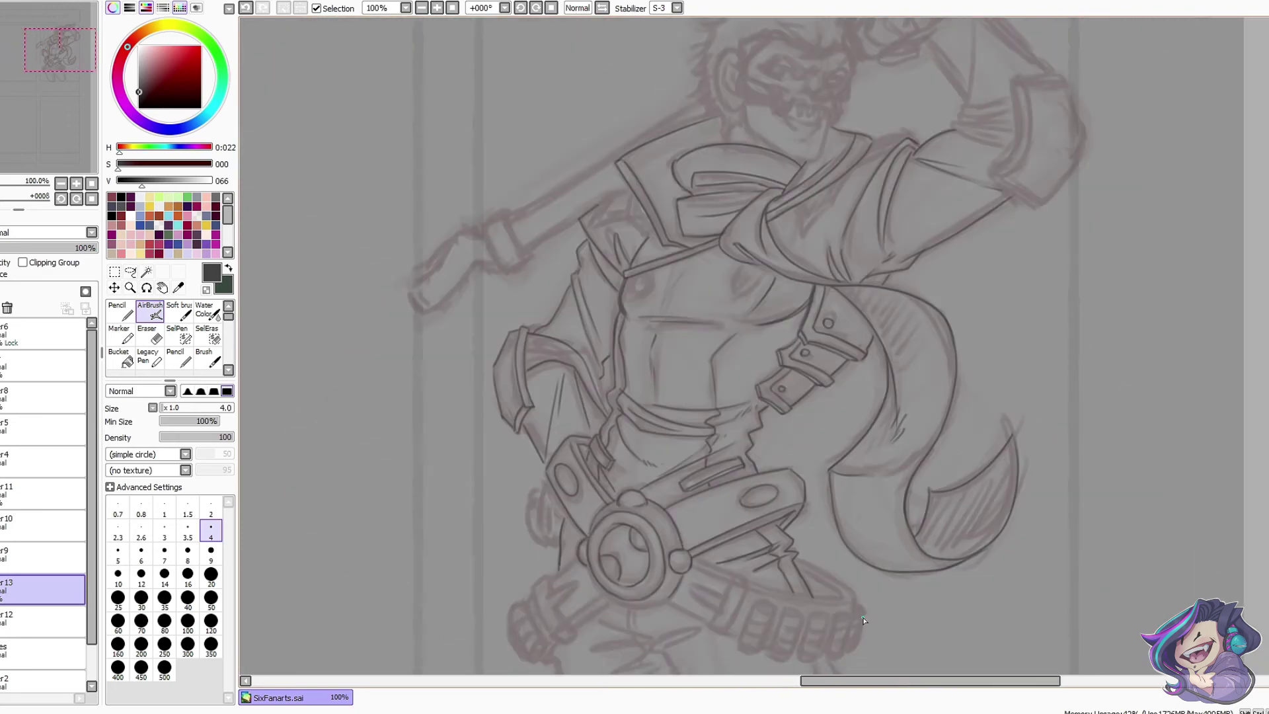
key("h")
key("e")
mouse_move(553, 379)
left_mouse_down()
mouse_move(569, 336)
mouse_move(597, 334)
left_mouse_up()
key("b")
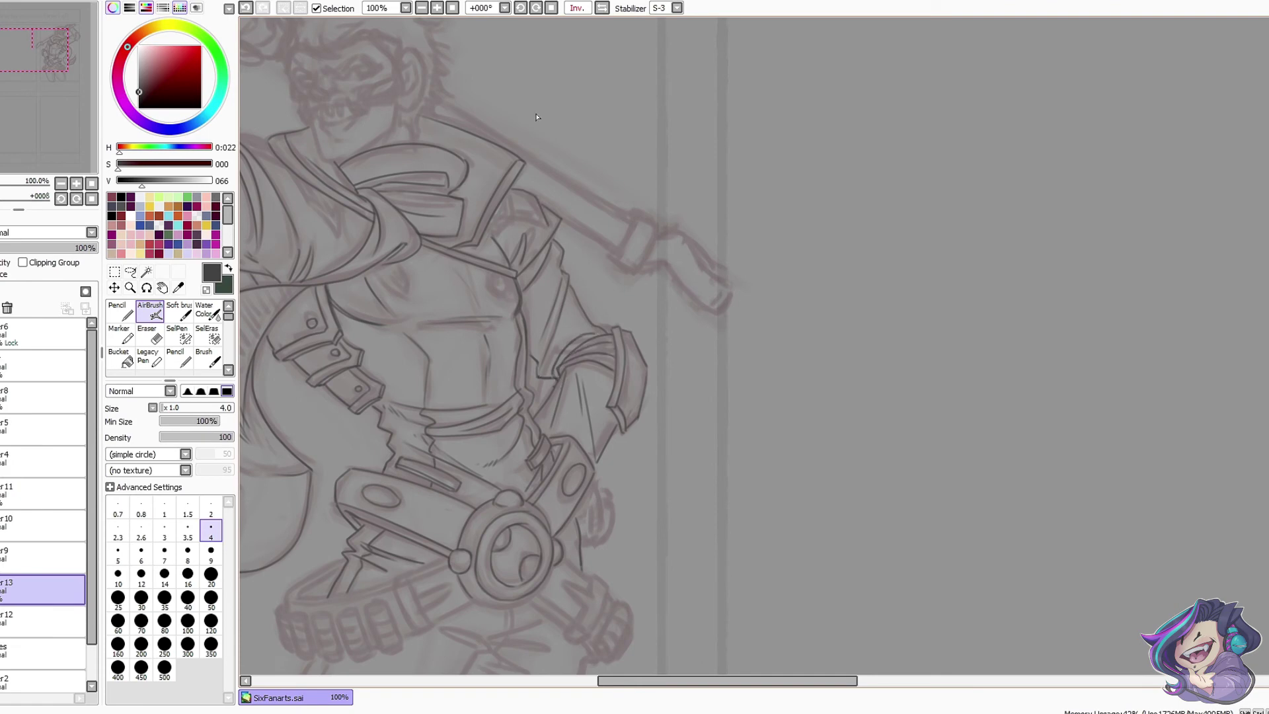
- Ink the hand resting behind the belt and the shoulder flap's details, undoing the last two strokes
key("h")
left_click_drag(416, 516, 444, 549)
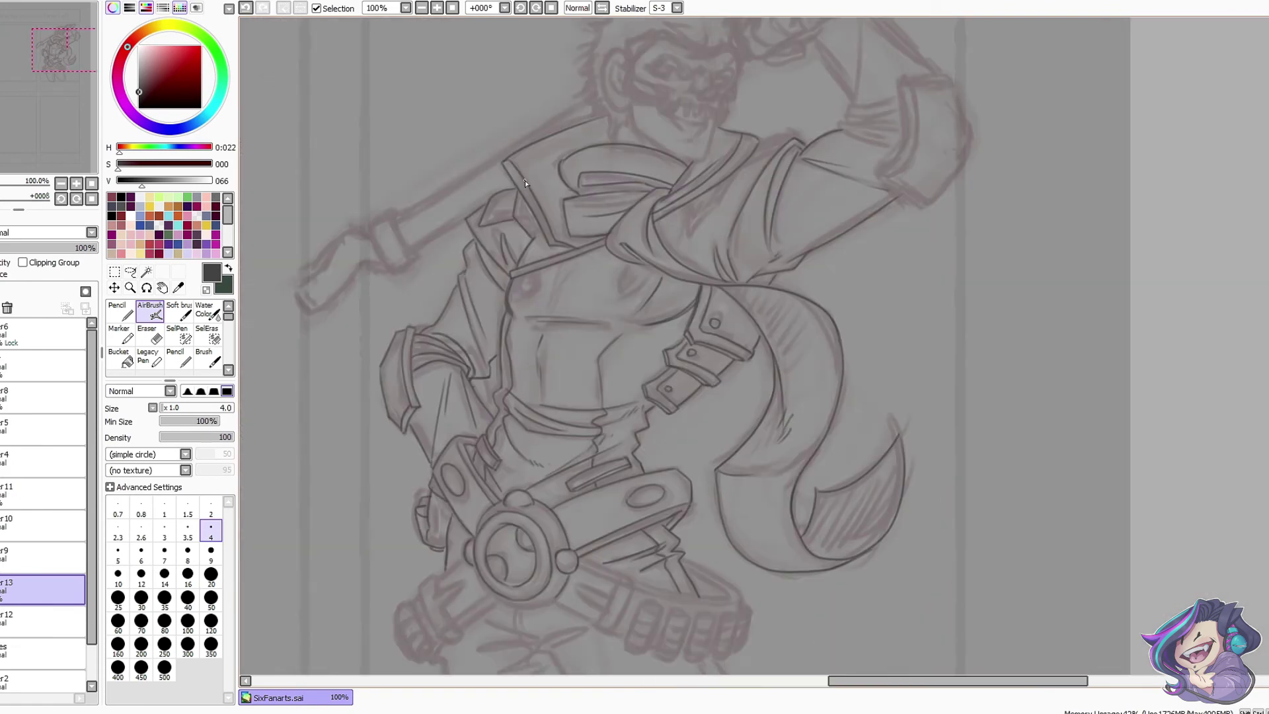
scroll(545, 364, "up", 3)
left_click_drag(483, 376, 512, 371)
left_click_drag(401, 374, 677, 193)
key("ctrl+z")
key("ctrl+z")
- Ink the raised arm's upper contour, the forearm's inner and outer edges and its inner crease
mouse_move(688, 387)
left_mouse_down()
mouse_move(738, 330)
mouse_move(689, 385)
left_mouse_up()
left_click_drag(776, 297, 807, 290)
left_click_drag(739, 328, 807, 289)
left_click_drag(845, 681, 869, 682)
left_click_drag(708, 197, 752, 251)
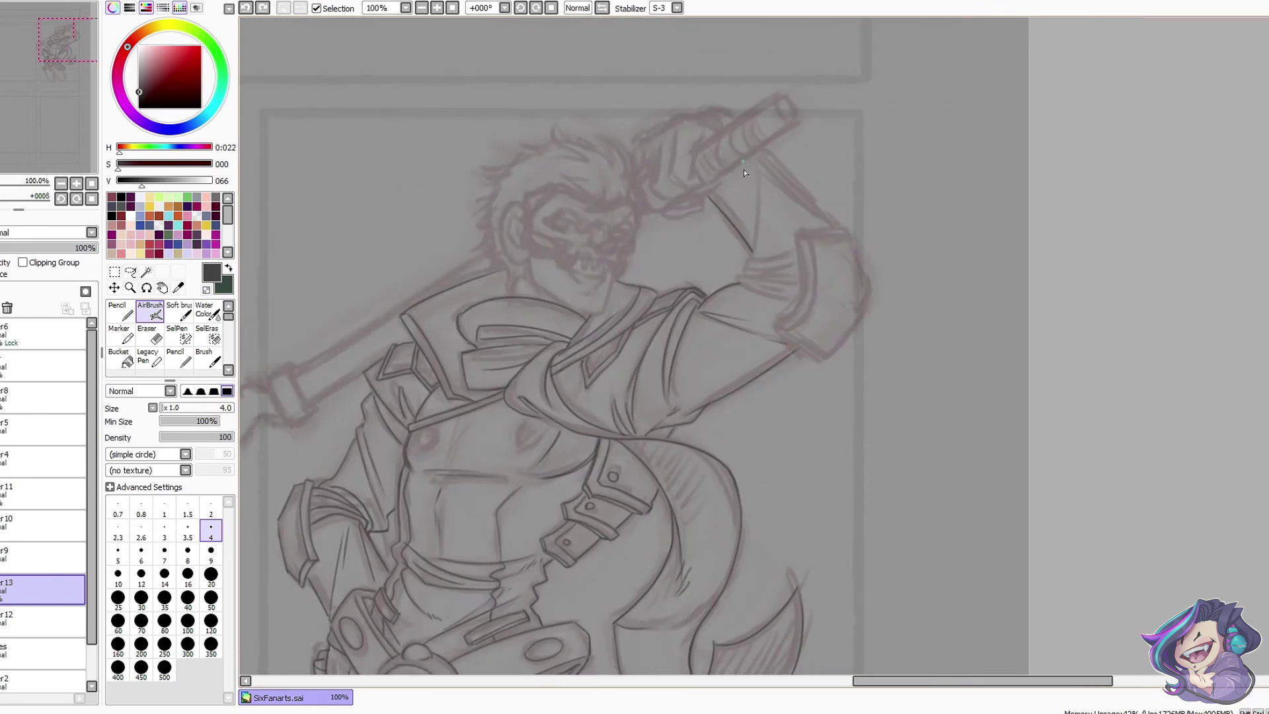
left_click_drag(757, 191, 751, 253)
left_click_drag(762, 145, 834, 231)
- Ink the raised arm's elbow pad with its rims and erase excess lines around it, checking in mirrored view
key("h")
key("e")
mouse_move(709, 234)
left_mouse_down()
mouse_move(765, 233)
mouse_move(775, 328)
left_mouse_up()
key("h")
mouse_move(784, 330)
left_mouse_down()
mouse_move(809, 240)
mouse_move(850, 245)
left_mouse_up()
key("h")
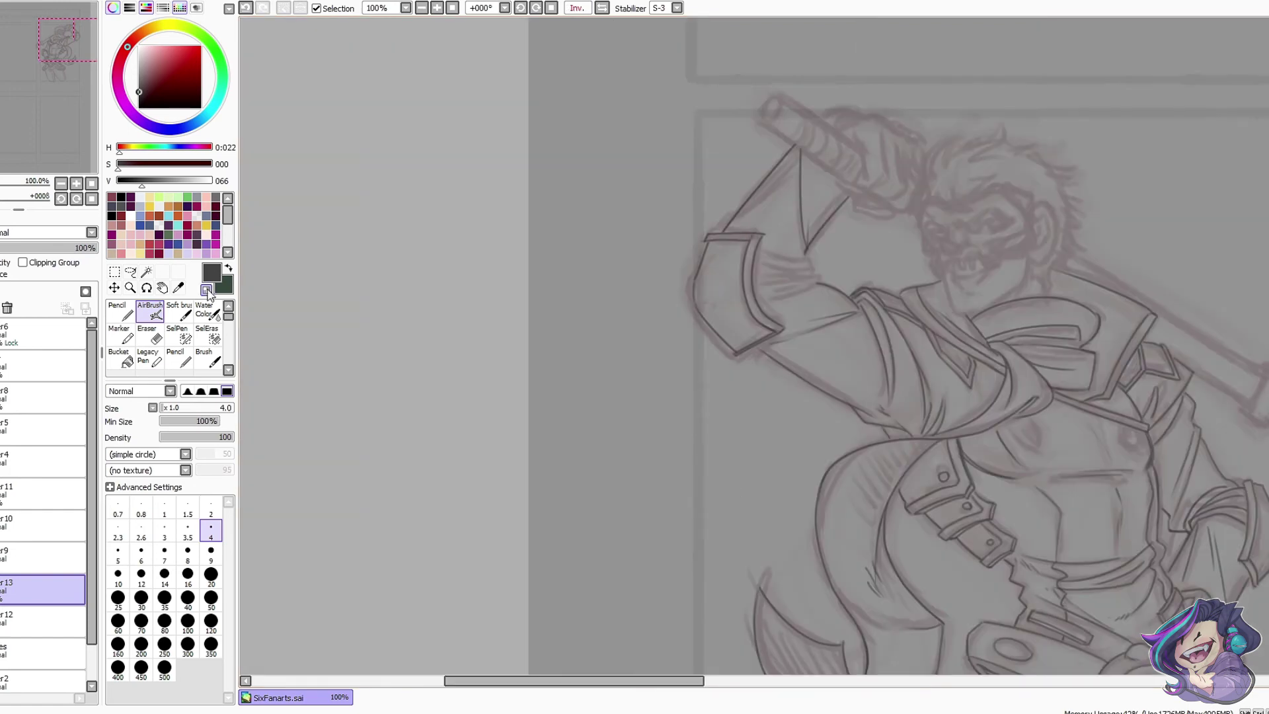
- Ink the sleeve creases inside the raised elbow beside the elbow pad
key("ctrl+z")
left_click_drag(764, 296, 820, 278)
left_click_drag(820, 114, 883, 119)
left_click_drag(881, 124, 887, 162)
key("h")
key("ctrl+z")
mouse_move(673, 173)
left_mouse_down()
mouse_move(712, 193)
mouse_move(685, 210)
left_mouse_up()
key("ctrl+z")
left_click_drag(648, 153, 644, 186)
key("ctrl+z")
key("h")
left_click_drag(902, 185, 856, 202)
key("h")
left_click_drag(666, 214, 705, 203)
key("ctrl+z")
key("ctrl+z")
key("ctrl+z")
key("ctrl+z")
key("ctrl+z")
key("ctrl+z")
key("ctrl+z")
key("ctrl+z")
- Ink the lower belt strap running from the buckle to the hip and the loop around it
left_click_drag(881, 682, 842, 682)
left_click_drag(593, 430, 584, 447)
key("h")
key("h")
left_click_drag(743, 423, 612, 35)
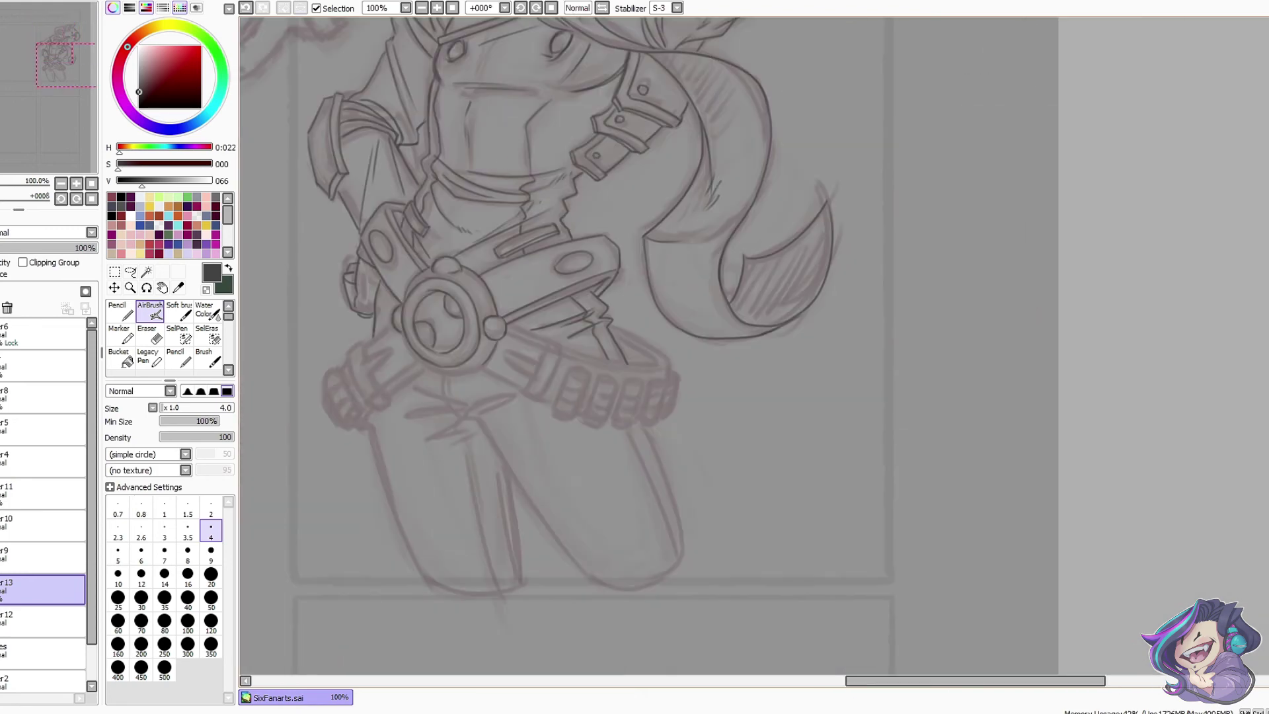
key("h")
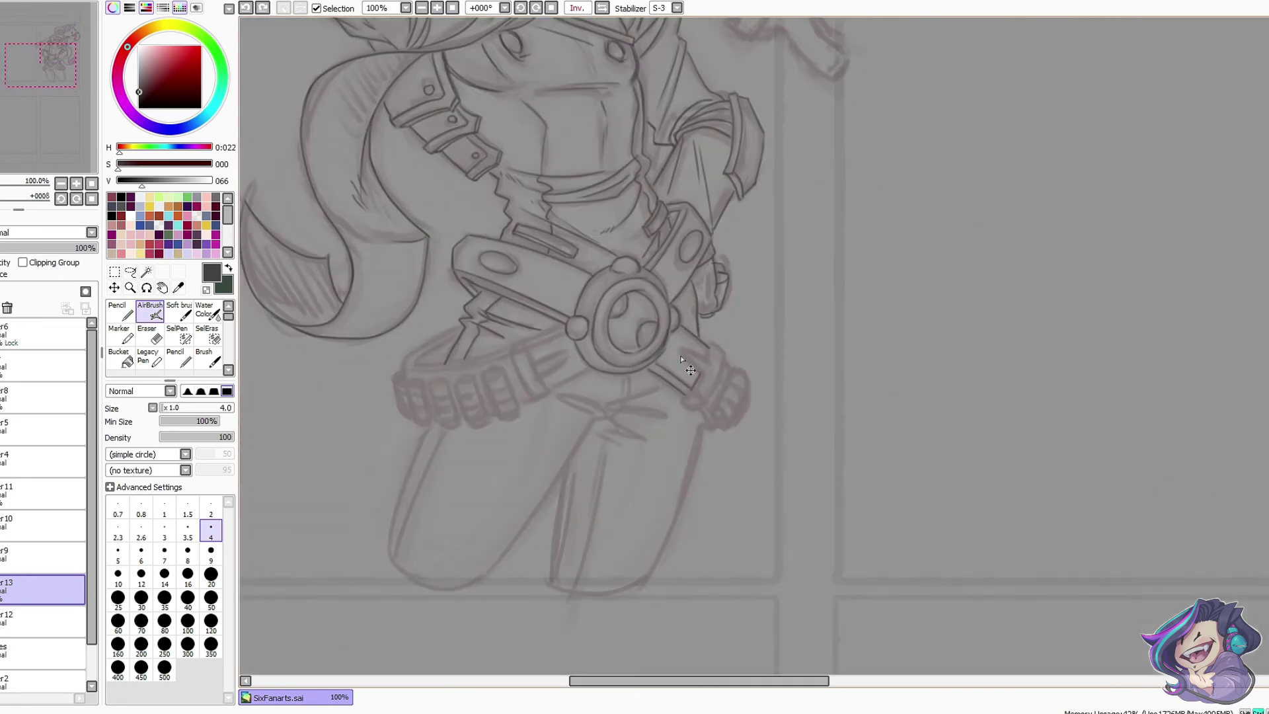
left_click_drag(724, 362, 708, 397)
key("h")
left_click_drag(871, 400, 852, 415)
- Ink the outline, inner seam and bottom edge of the thigh beneath the resting hand, plus the crotch folds
left_click_drag(864, 470, 914, 573)
left_click_drag(992, 466, 1010, 575)
key("h")
left_click_drag(548, 582, 631, 579)
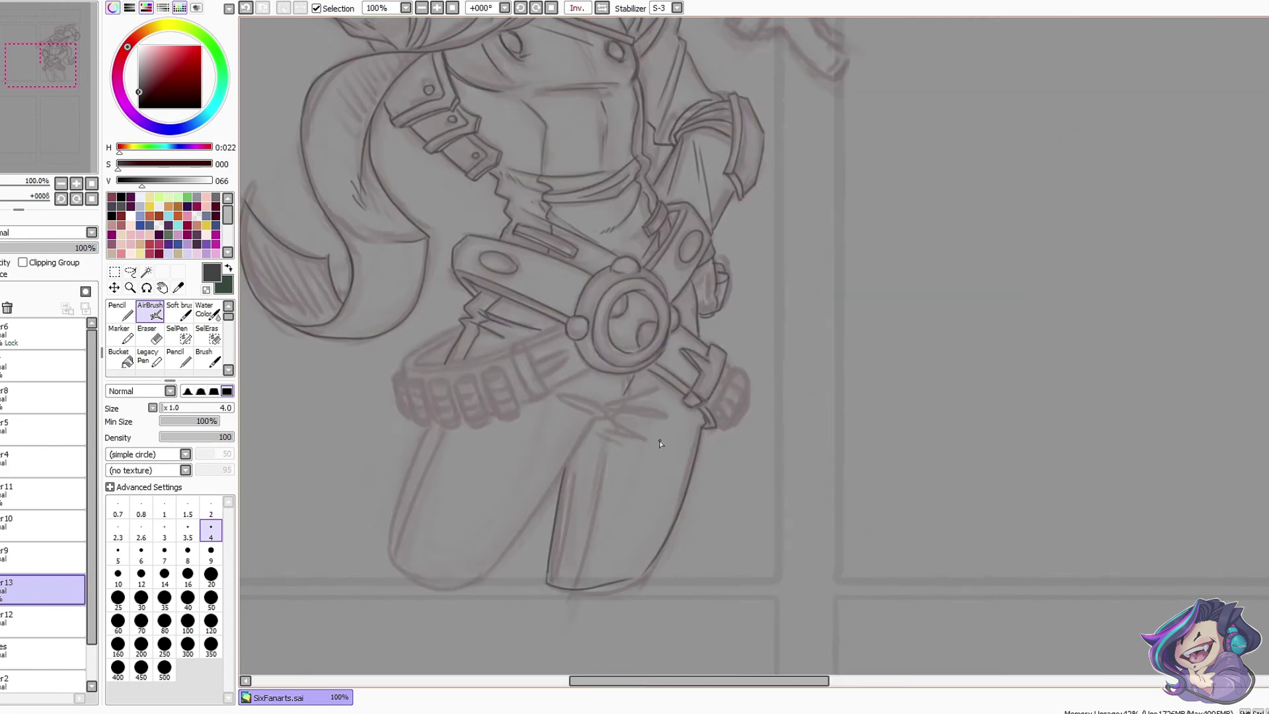
key("h")
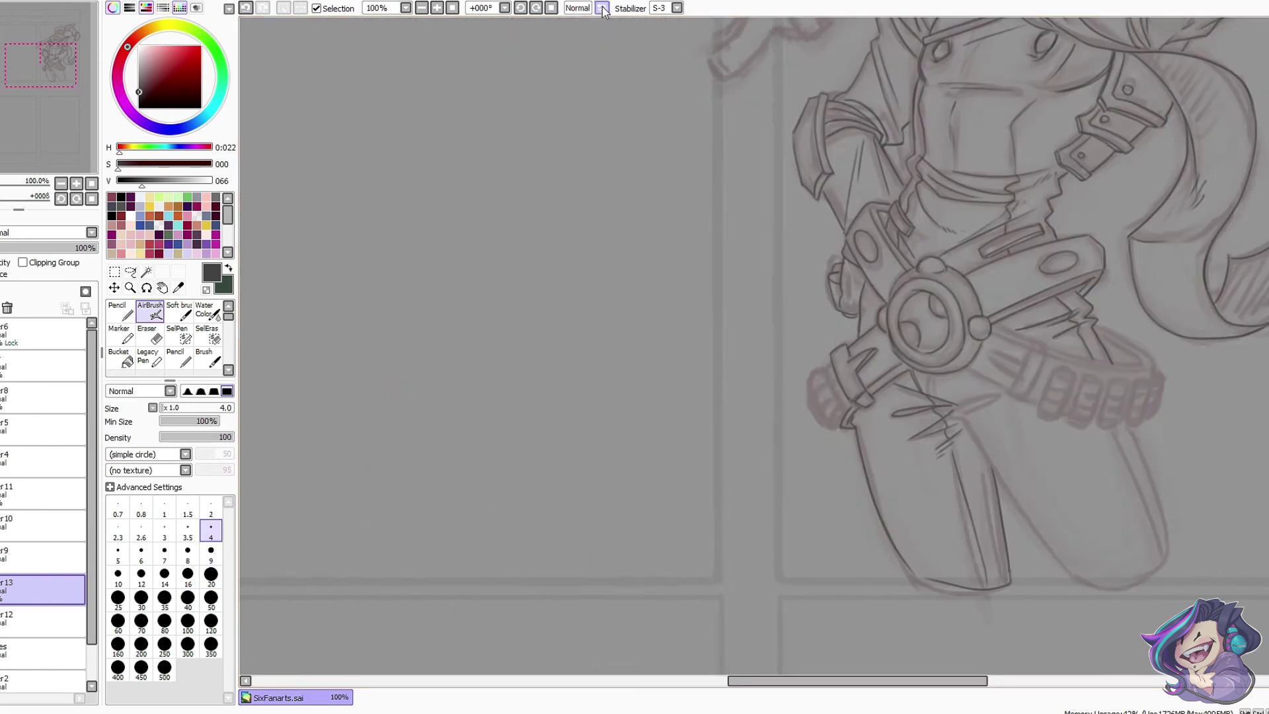
- Ink the contours of the other thigh, redoing the inner edge
left_click_drag(819, 409, 698, 365)
key("ctrl+z")
mouse_move(614, 381)
left_mouse_down()
mouse_move(617, 415)
mouse_move(638, 431)
mouse_move(500, 580)
left_mouse_up()
key("h")
key("ctrl+z")
left_click_drag(598, 459, 506, 573)
key("e")
key("h")
- Ink the cartridges at the hip below the resting hand and the creases and loop on the opposite belt strap
mouse_move(925, 405)
left_mouse_down()
mouse_move(963, 396)
mouse_move(684, 398)
left_mouse_up()
left_click_drag(660, 369, 697, 388)
mouse_move(683, 331)
left_mouse_down()
mouse_move(720, 345)
mouse_move(709, 396)
left_mouse_up()
key("ctrl+z")
key("h")
left_click_drag(826, 358, 864, 354)
key("h")
key("ctrl+z")
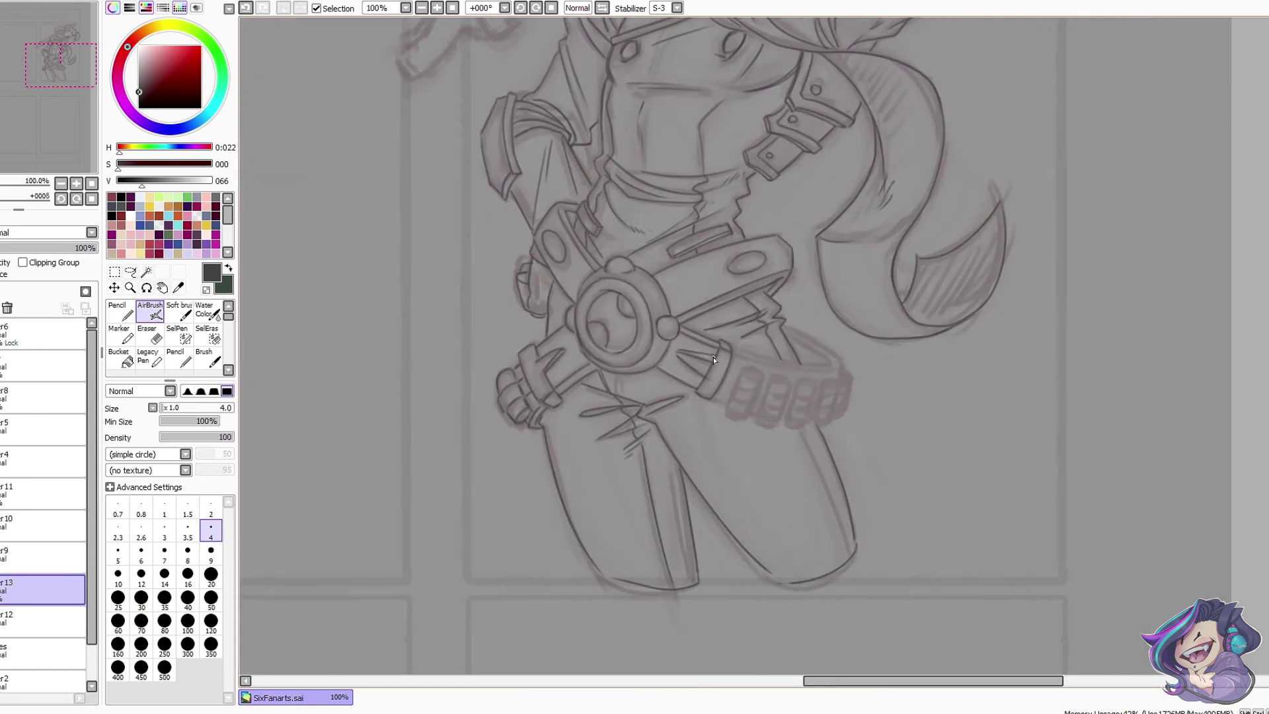
- Ink the ammunition belt's curved rims around the hip and the seam down the thigh beneath it, rotating the canvas as needed
key("h")
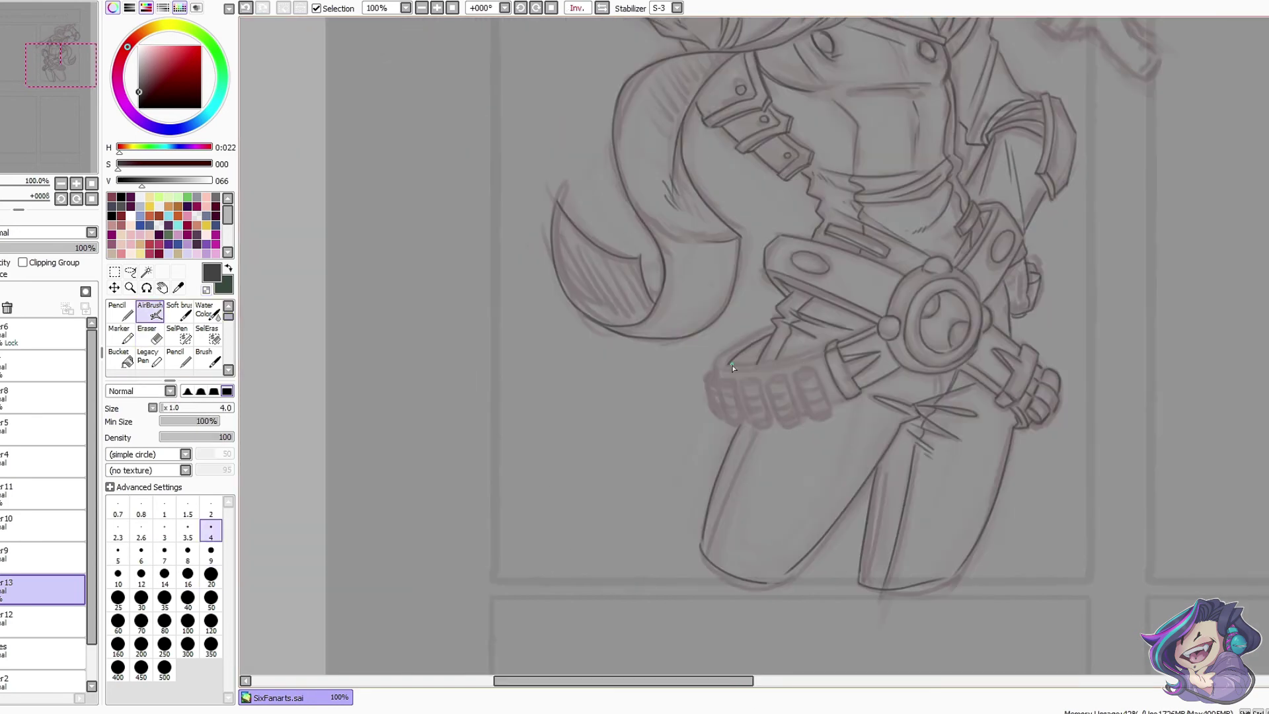
key("h")
left_click_drag(635, 398, 580, 398)
left_click_drag(597, 354, 657, 370)
key("ctrl+z")
key("Delete")
key("Delete")
key("Delete")
key("Delete")
key("Delete")
left_click_drag(776, 259, 747, 312)
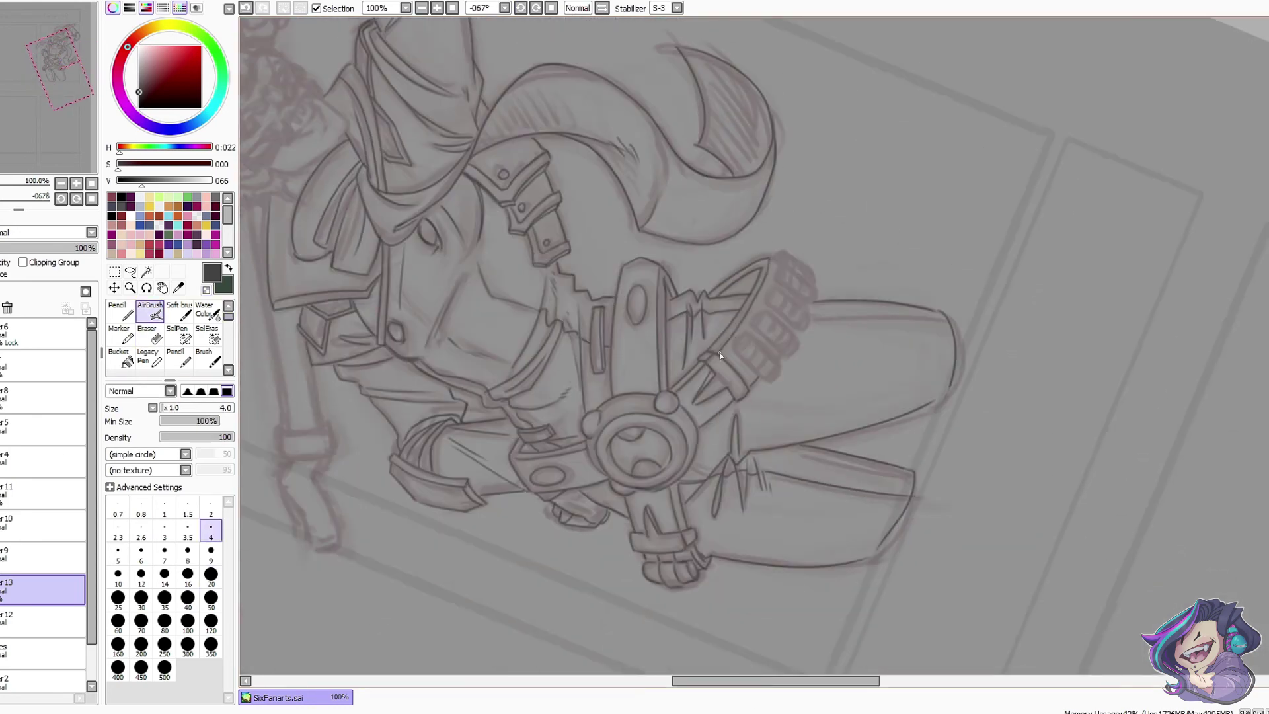
left_click(550, 8)
key("minus")
left_click_drag(834, 408, 858, 488)
key("ctrl+z")
mouse_move(805, 327)
left_mouse_down()
mouse_move(790, 359)
mouse_move(825, 356)
left_mouse_up()
key("ctrl+y")
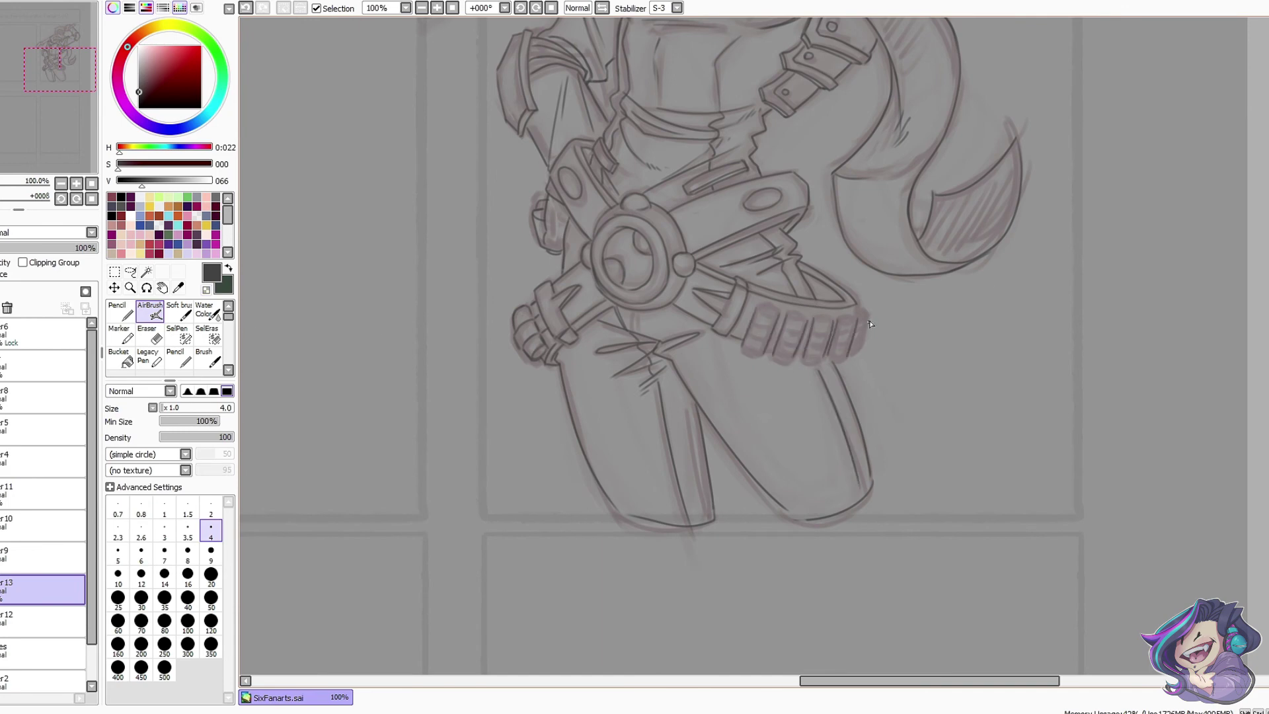
- Ink the row of cartridges on the ammunition belt and erase overlapping lines around them
key("h")
key("ctrl+z")
key("h")
key("h")
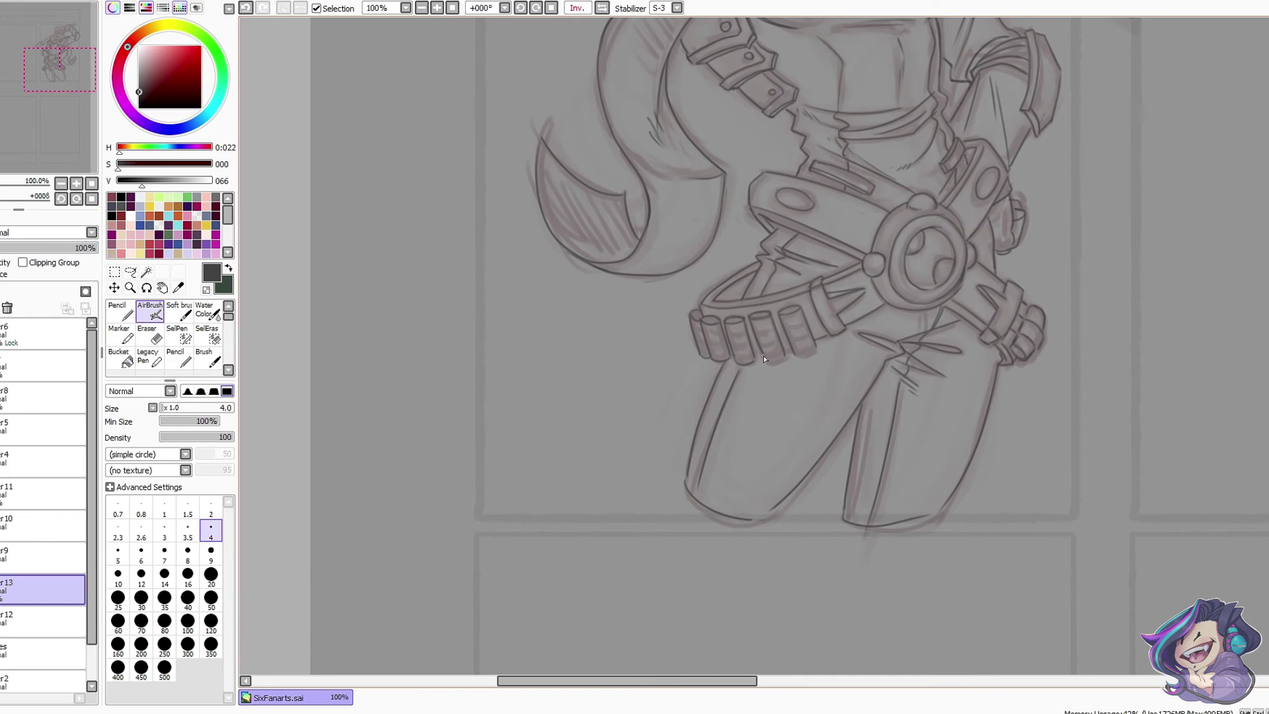
key("h")
key("ctrl+z")
key("h")
left_click_drag(787, 336, 811, 331)
left_click(601, 15)
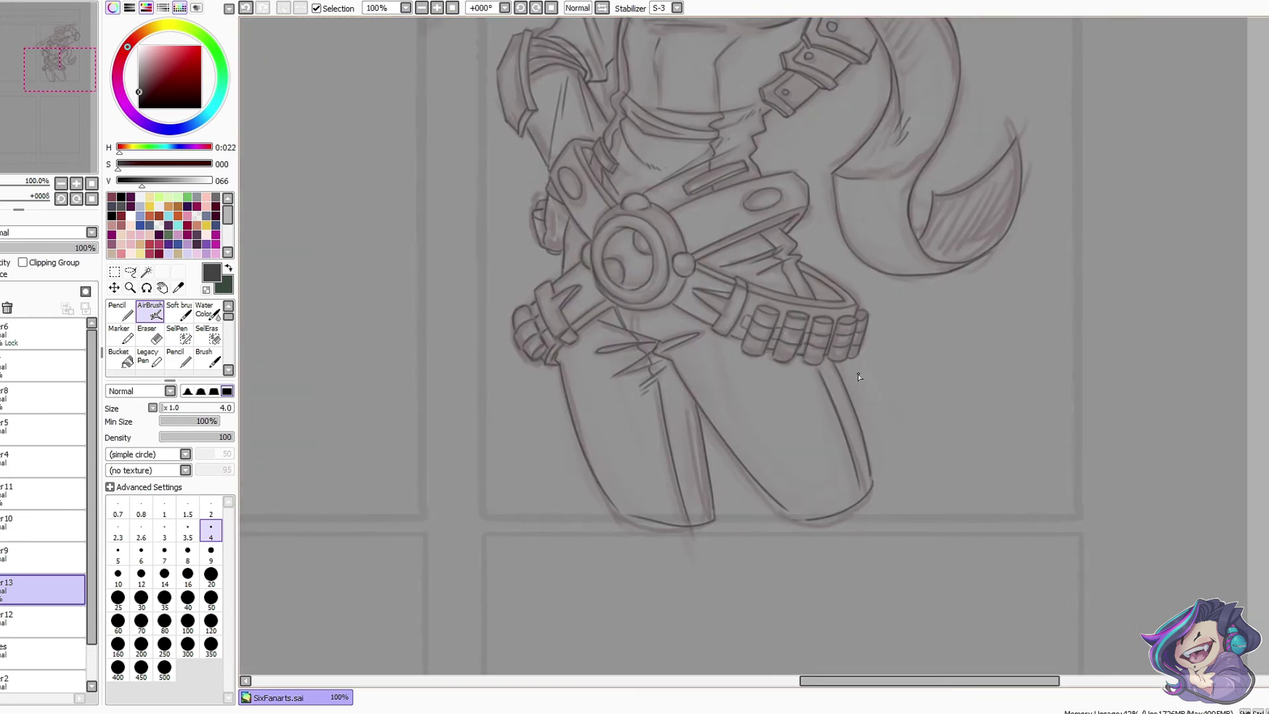
key("h")
scroll(806, 337, "up", 1)
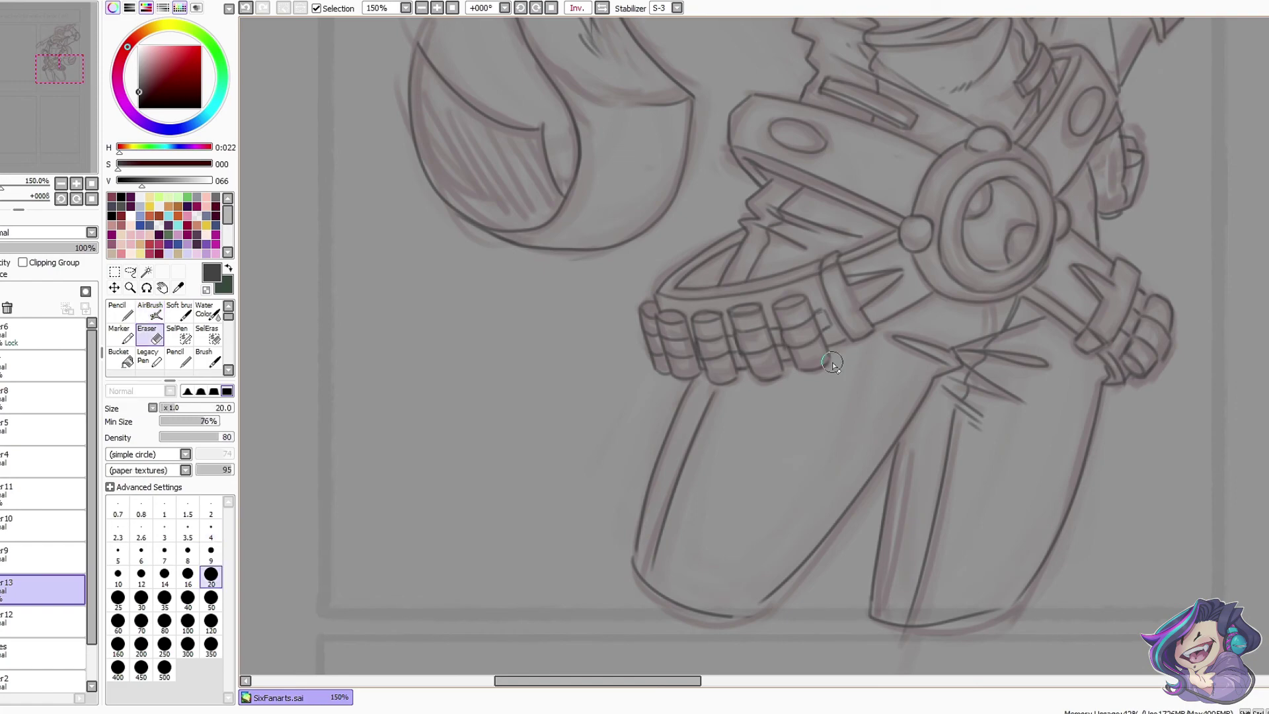
key("minus")
key("h")
scroll(824, 308, "down", 2)
- Ink the raised gloved hand gripping the weapon, with its knuckles, fingers and thumb, and outline the ear
left_click_drag(859, 198, 900, 361)
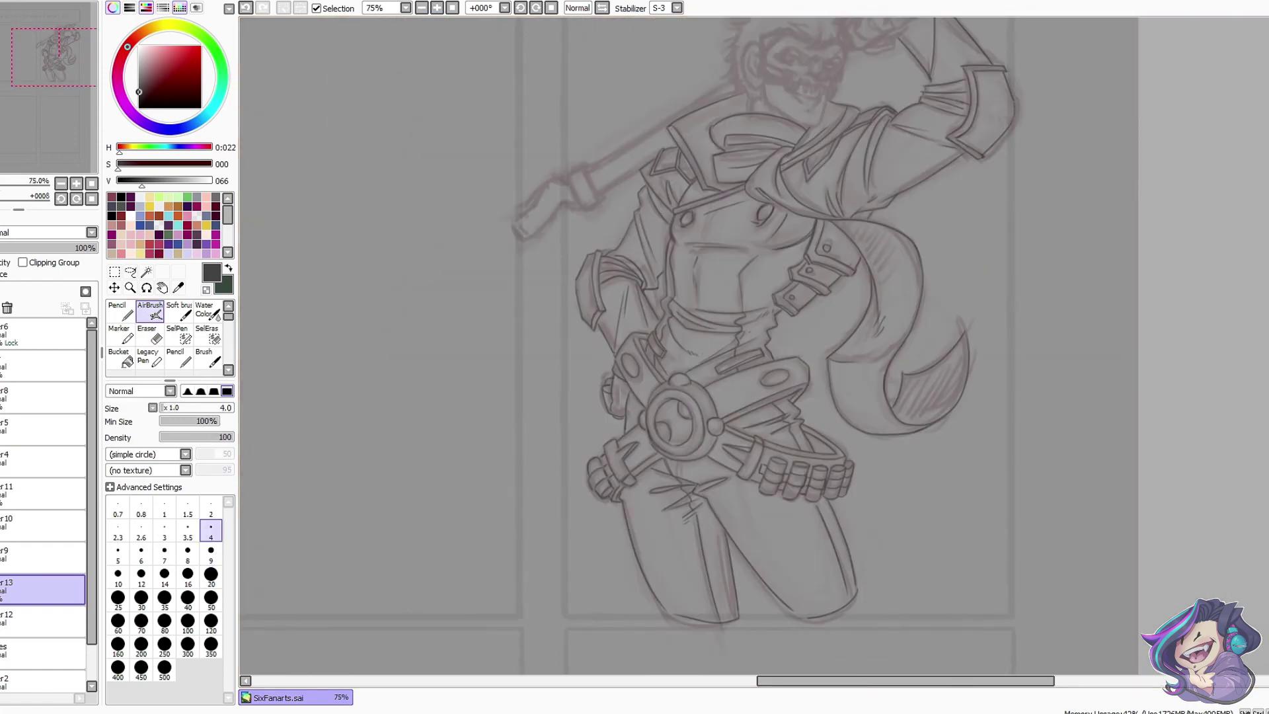
left_click_drag(906, 229, 903, 360)
scroll(902, 361, "up", 1)
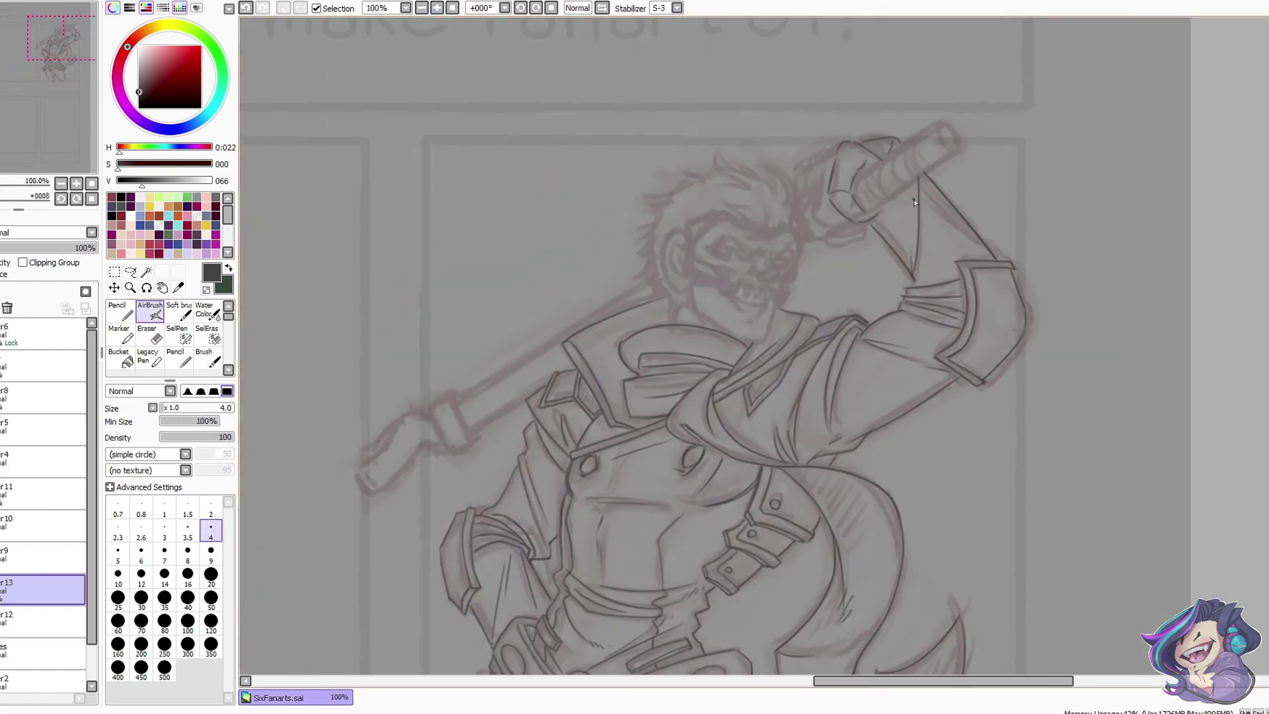
key("h")
key("h")
key("e")
key("h")
key("v")
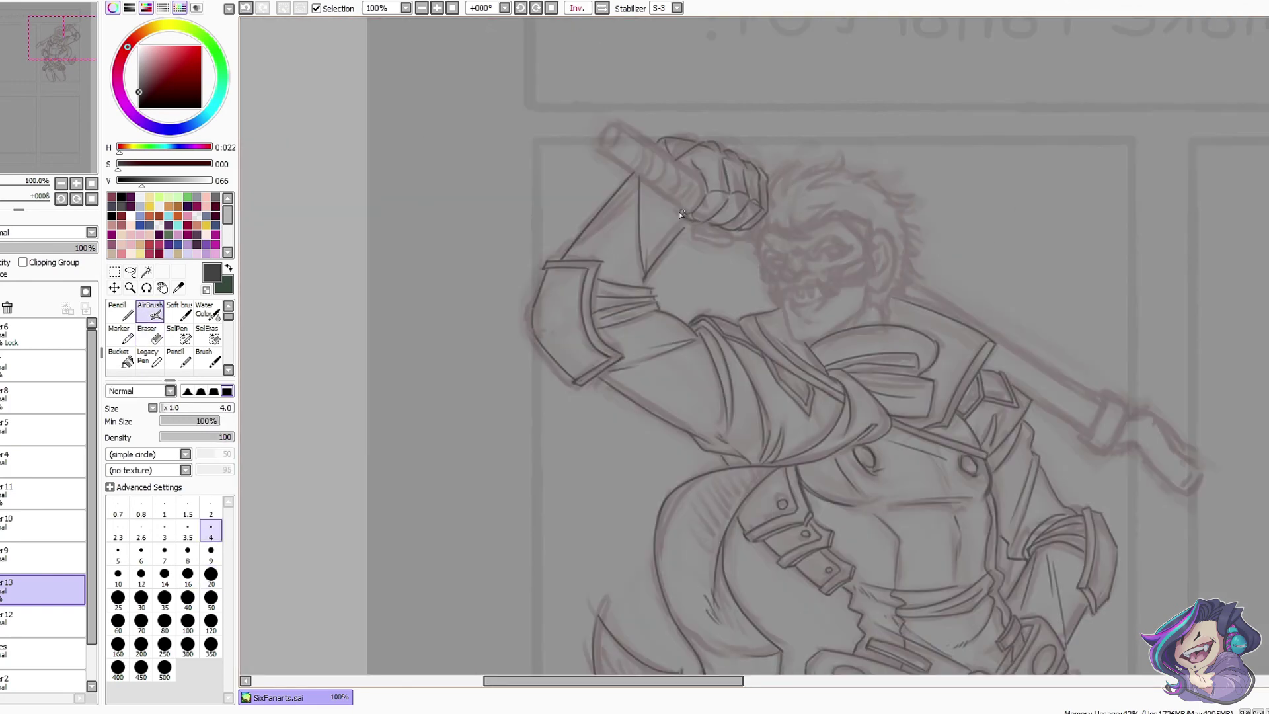
key("h")
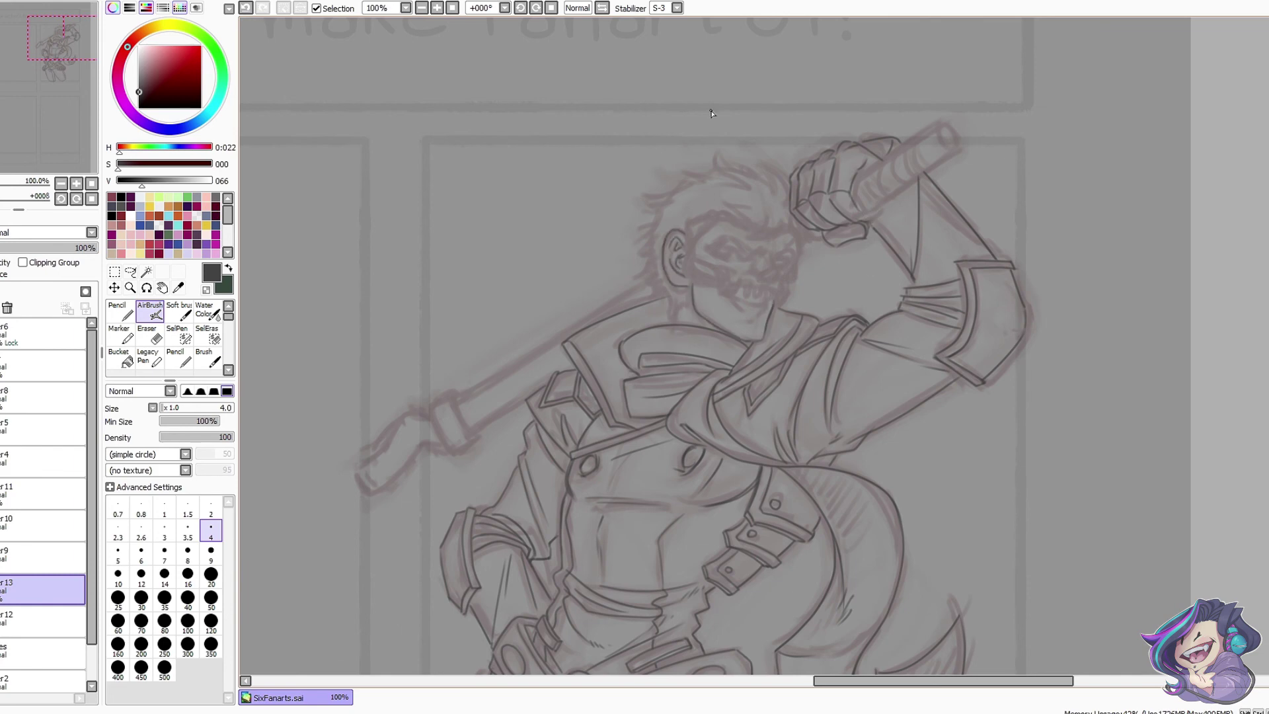
- Ink the jaw, neck and face profile of the masked head, checking the shapes in mirrored view
left_click_drag(881, 681, 897, 681)
key("h")
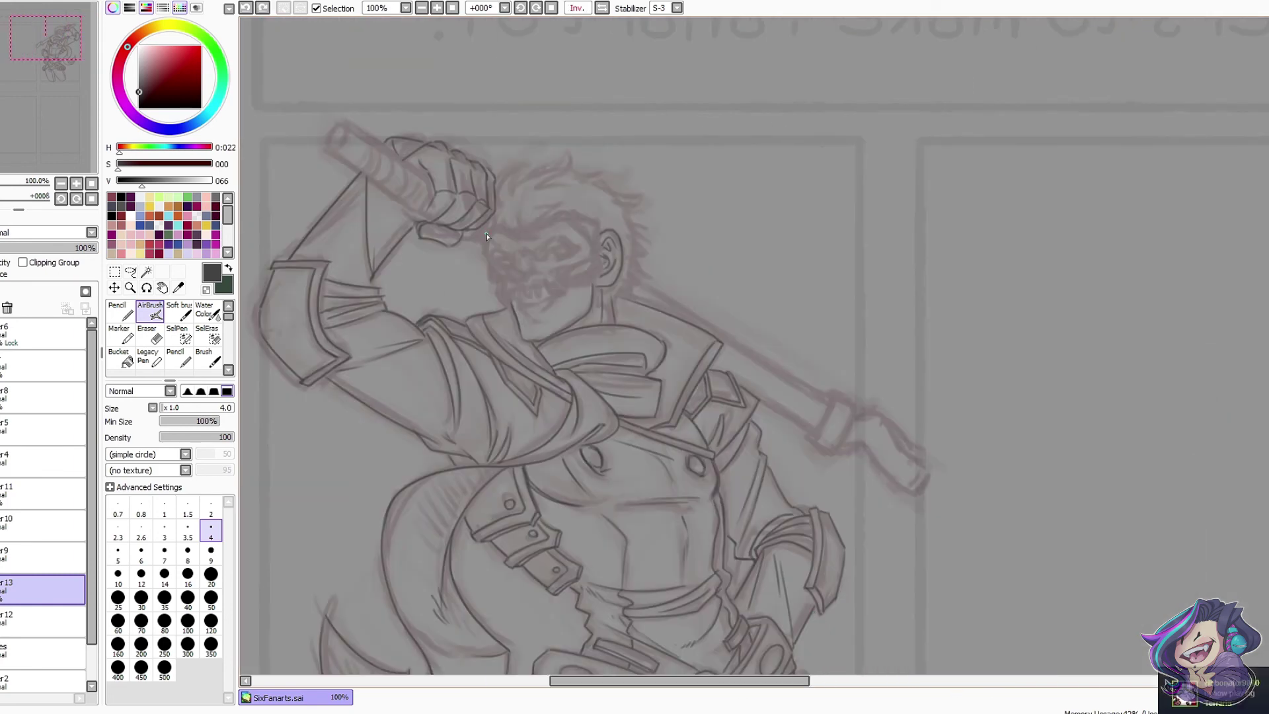
key("h")
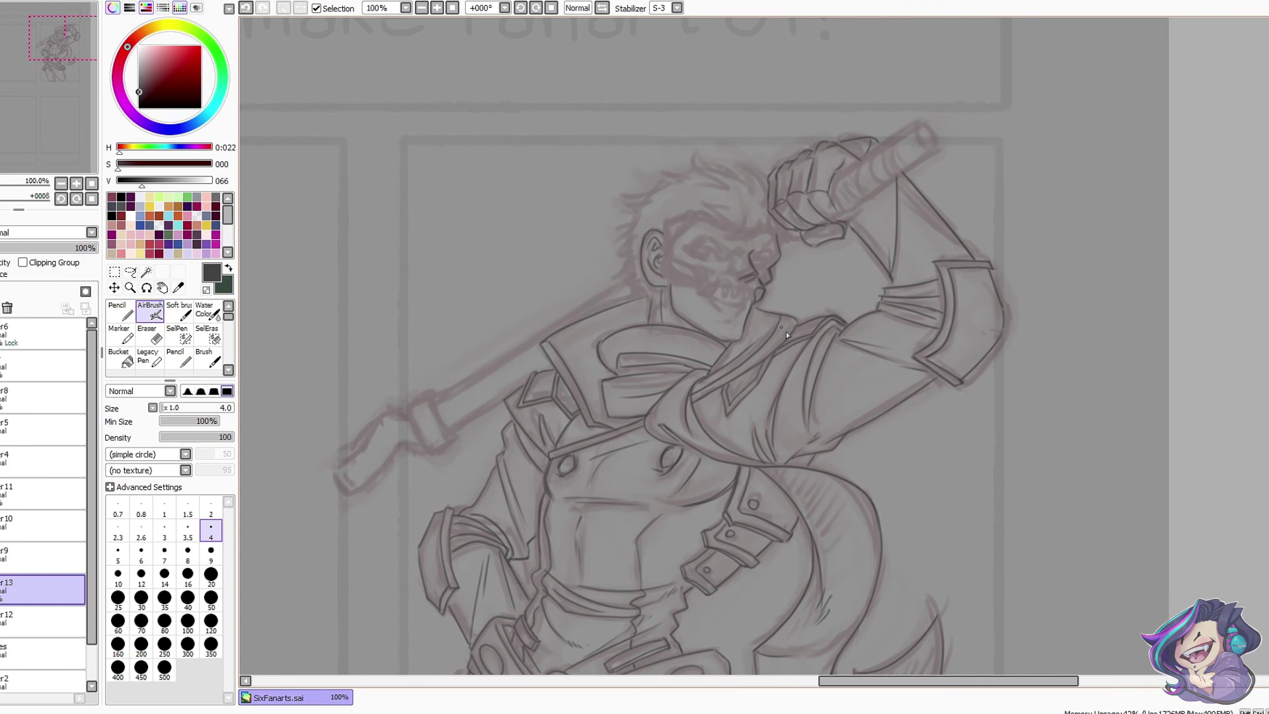
key("h")
key("h")
left_click_drag(741, 680, 1053, 681)
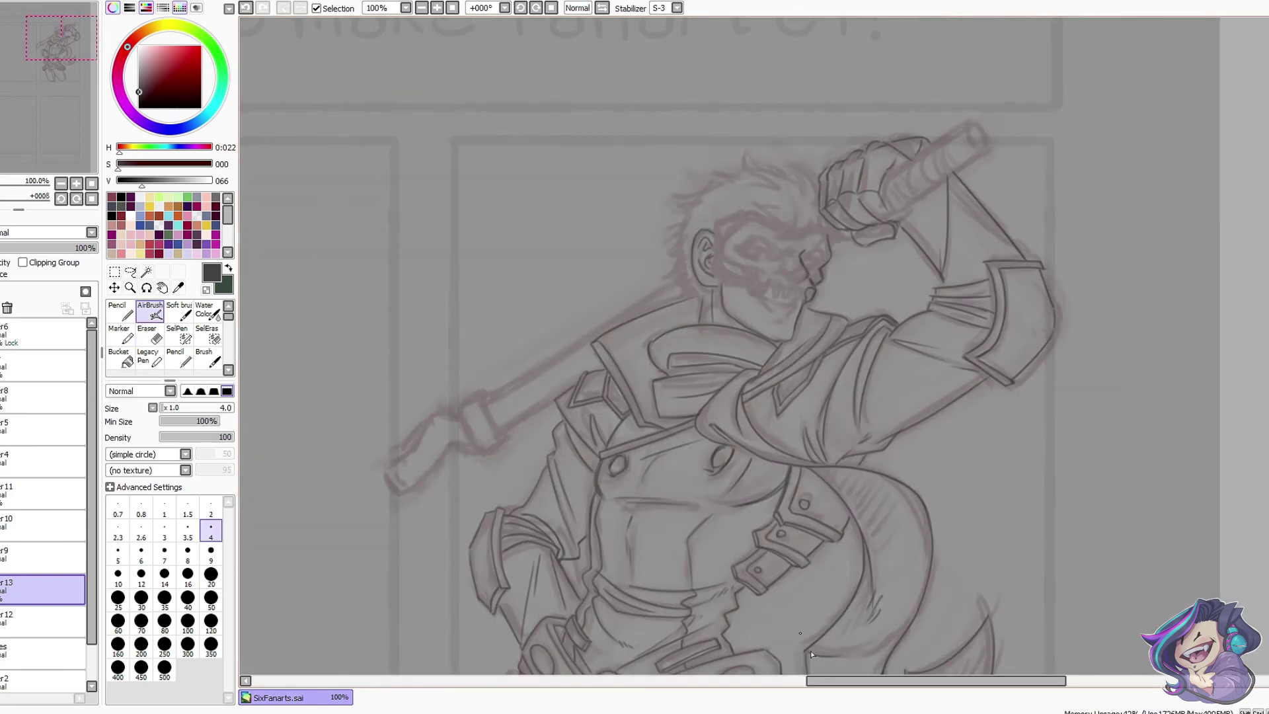
key("h")
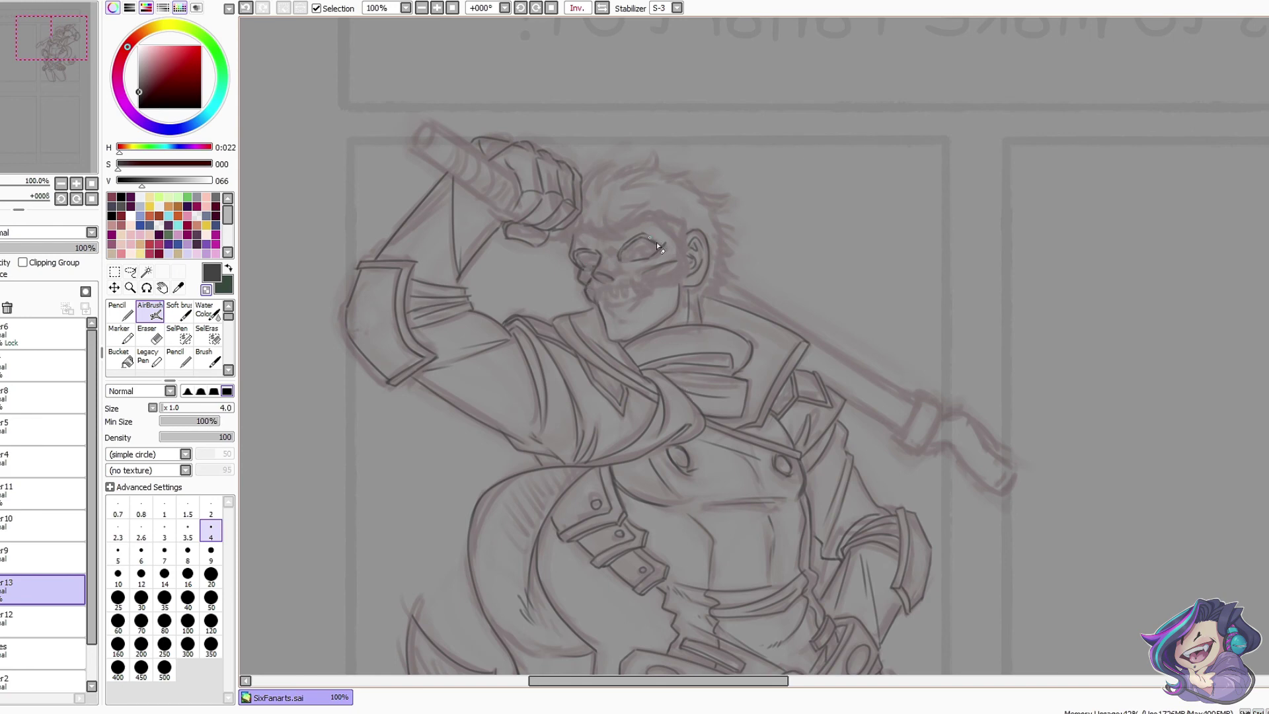
- Ink the skull mask's outline, eye openings and nose, and begin its upper fangs
key("h")
scroll(627, 241, "up", 2)
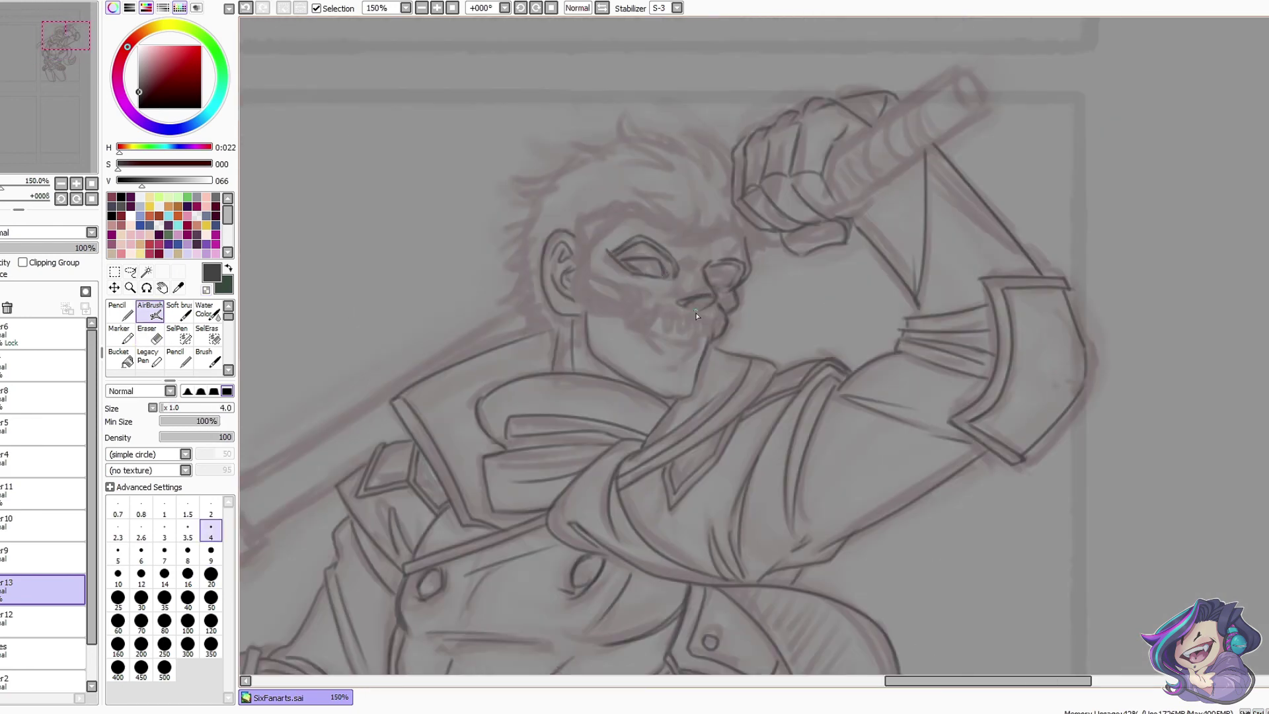
key("h")
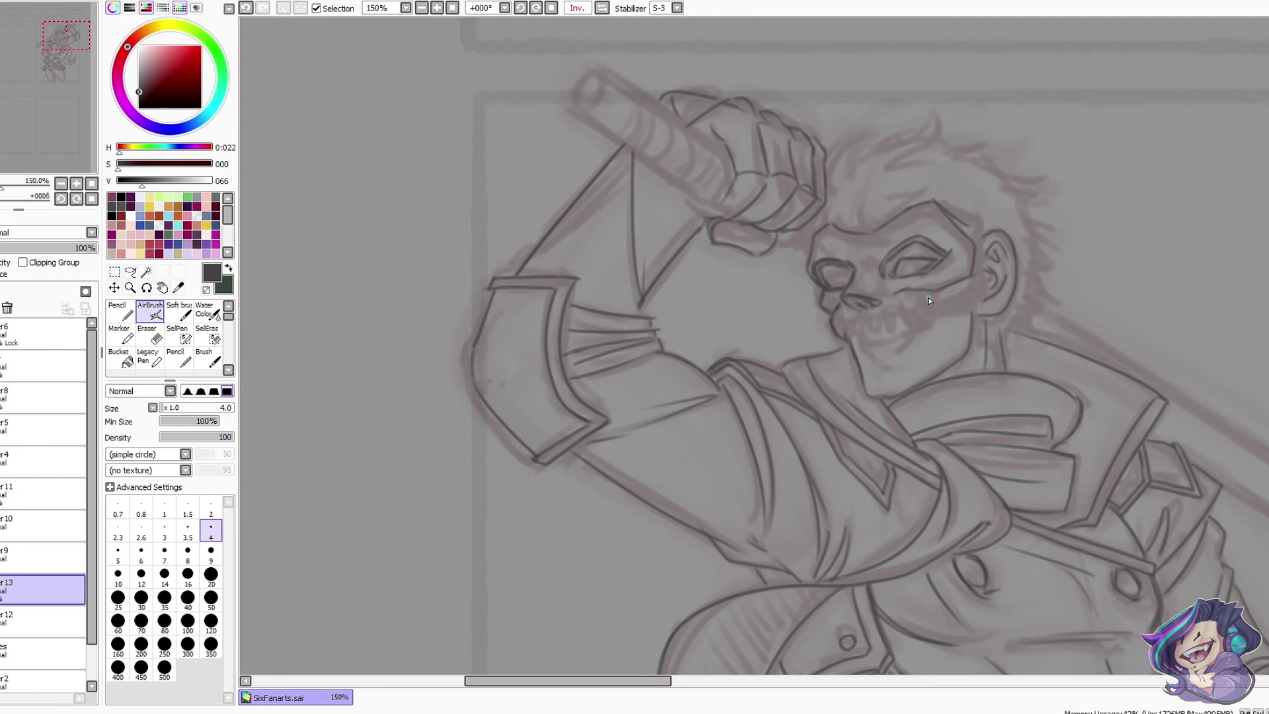
key("h")
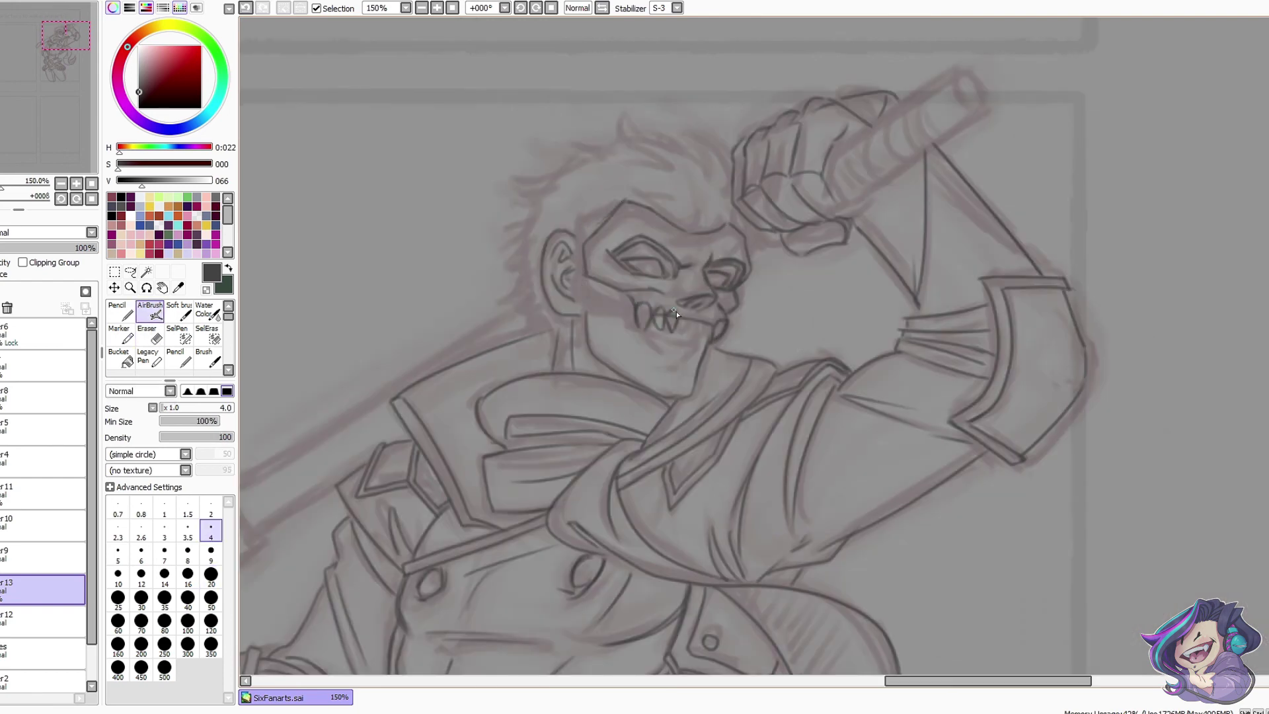
- Ink the fringe strands falling over the forehead and touch up the mask's edge near the mouth
key("h")
key("minus")
left_click_drag(528, 197, 523, 226)
left_click_drag(543, 213, 555, 236)
left_click_drag(550, 223, 595, 205)
left_click_drag(563, 197, 601, 190)
key("minus")
left_click_drag(518, 315, 523, 340)
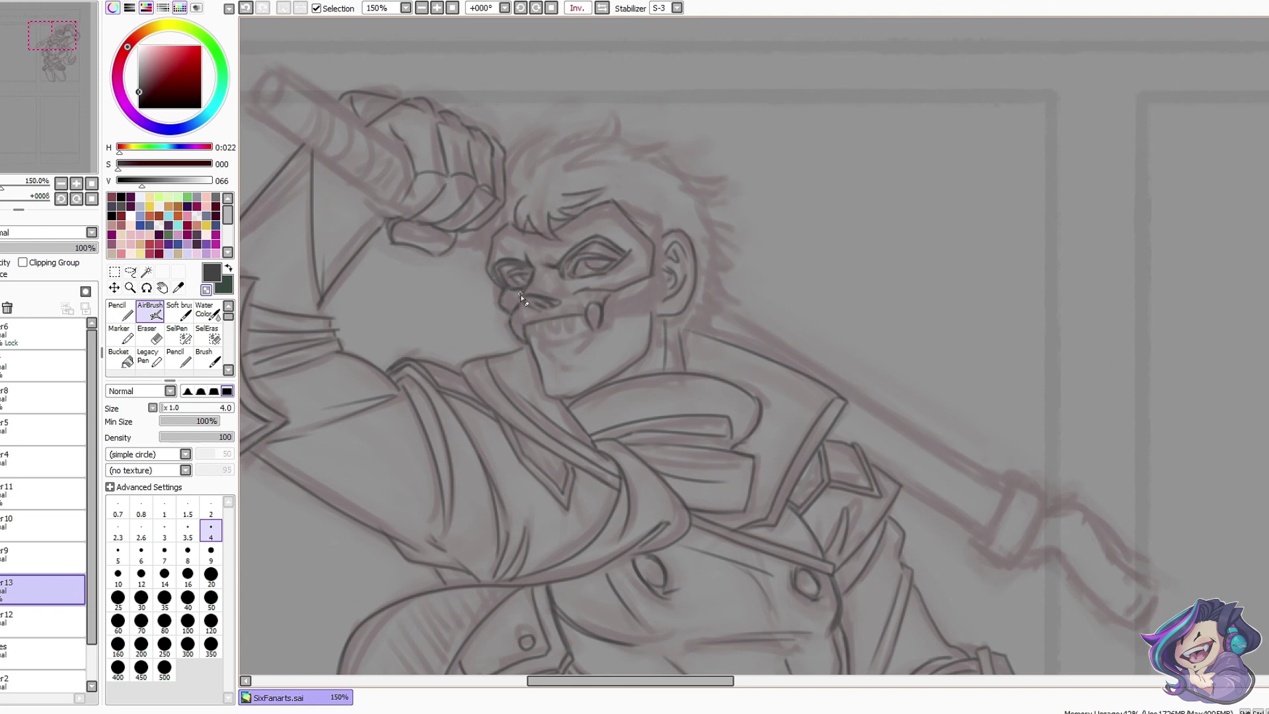
- Ink the spiky hair along the crown, around the ear and down the nape, undoing misplaced strands
left_click_drag(544, 135, 509, 195)
left_click_drag(628, 153, 659, 138)
mouse_move(718, 193)
left_mouse_down()
mouse_move(706, 225)
mouse_move(726, 268)
mouse_move(725, 198)
left_mouse_up()
key("h")
left_click_drag(746, 202, 760, 224)
left_click_drag(553, 267, 582, 360)
mouse_move(651, 199)
left_mouse_down()
mouse_move(603, 230)
mouse_move(674, 204)
mouse_move(561, 240)
left_mouse_up()
key("ctrl+z")
key("ctrl+z")
left_click_drag(569, 293, 562, 306)
left_click_drag(587, 153, 602, 158)
- Ink the skull mask's row of pointed upper teeth from fang to fang
left_click_drag(682, 313, 701, 314)
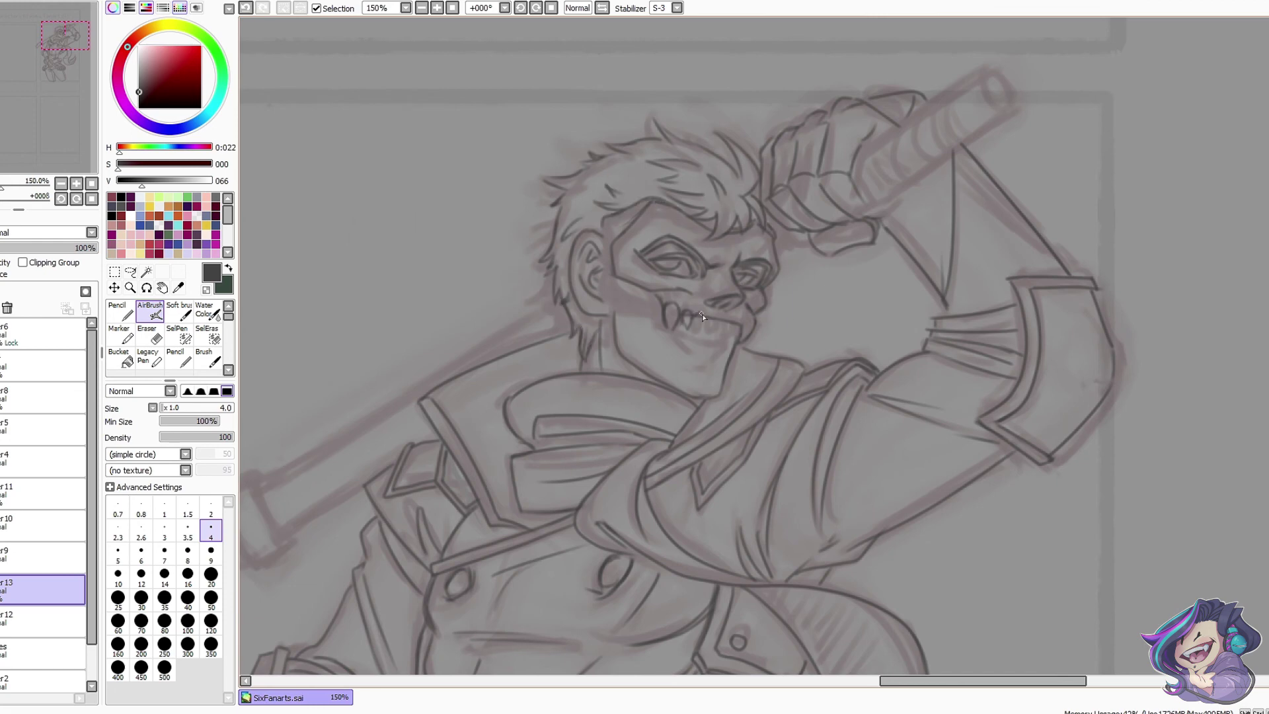
key("h")
scroll(702, 317, "up", 1)
left_click_drag(604, 336, 584, 319)
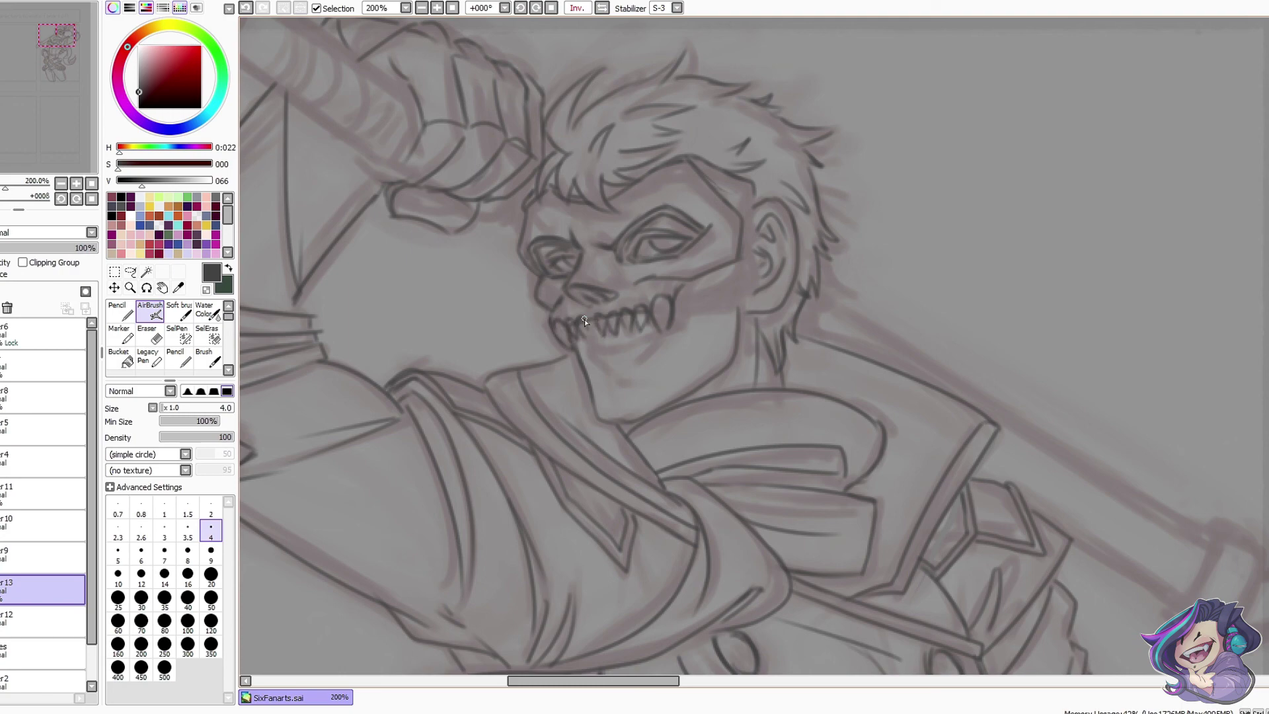
key("ctrl+z")
key("minus")
left_click_drag(573, 310, 634, 309)
- Ink the grinning mouth and the chin crease below the mask's teeth on a new layer
key("ctrl+shift+n")
left_click_drag(601, 348, 676, 325)
left_click_drag(666, 334, 612, 371)
left_click_drag(617, 383, 622, 393)
key("ctrl+z")
key("h")
left_click_drag(585, 331, 594, 350)
key("h")
left_click_drag(599, 681, 665, 681)
left_click_drag(482, 354, 538, 334)
key("h")
left_click_drag(884, 681, 941, 680)
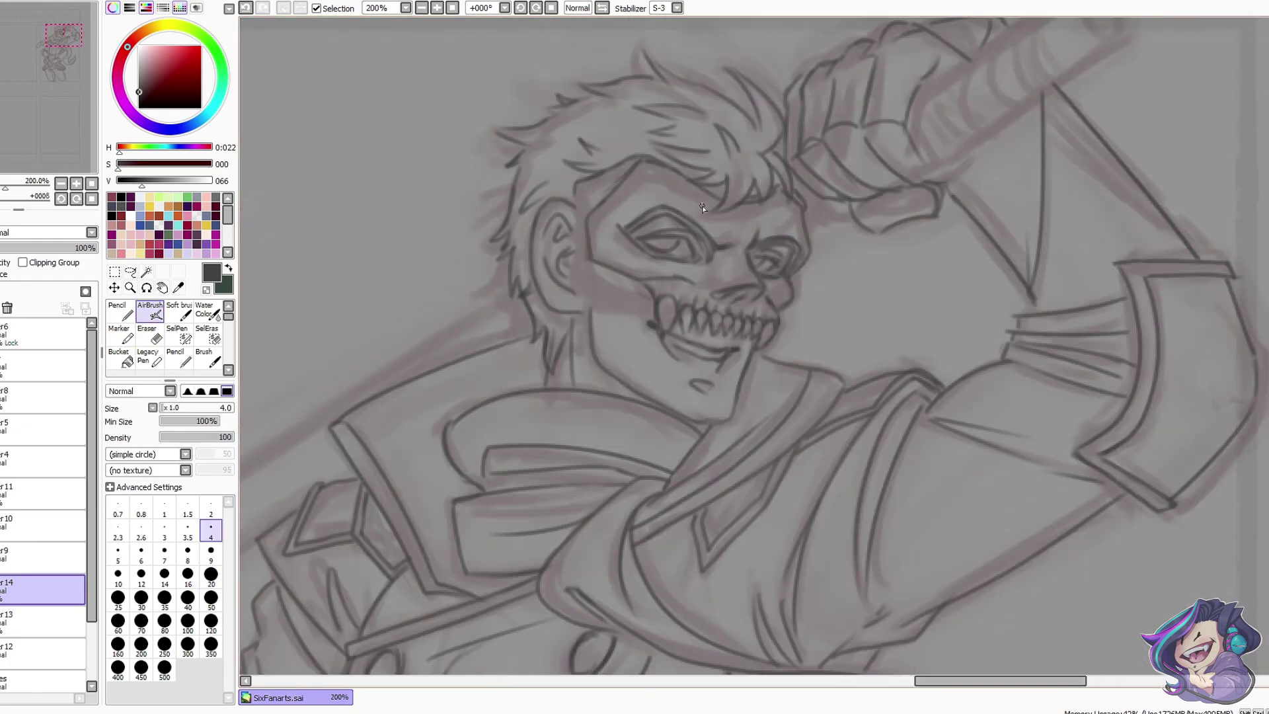
- Merge the mouth layer down into the line art layer
key("Page_Up")
left_click_drag(760, 426, 811, 357)
key("ctrl+e")
scroll(671, 228, "down", 3)
left_click_drag(932, 680, 841, 683)
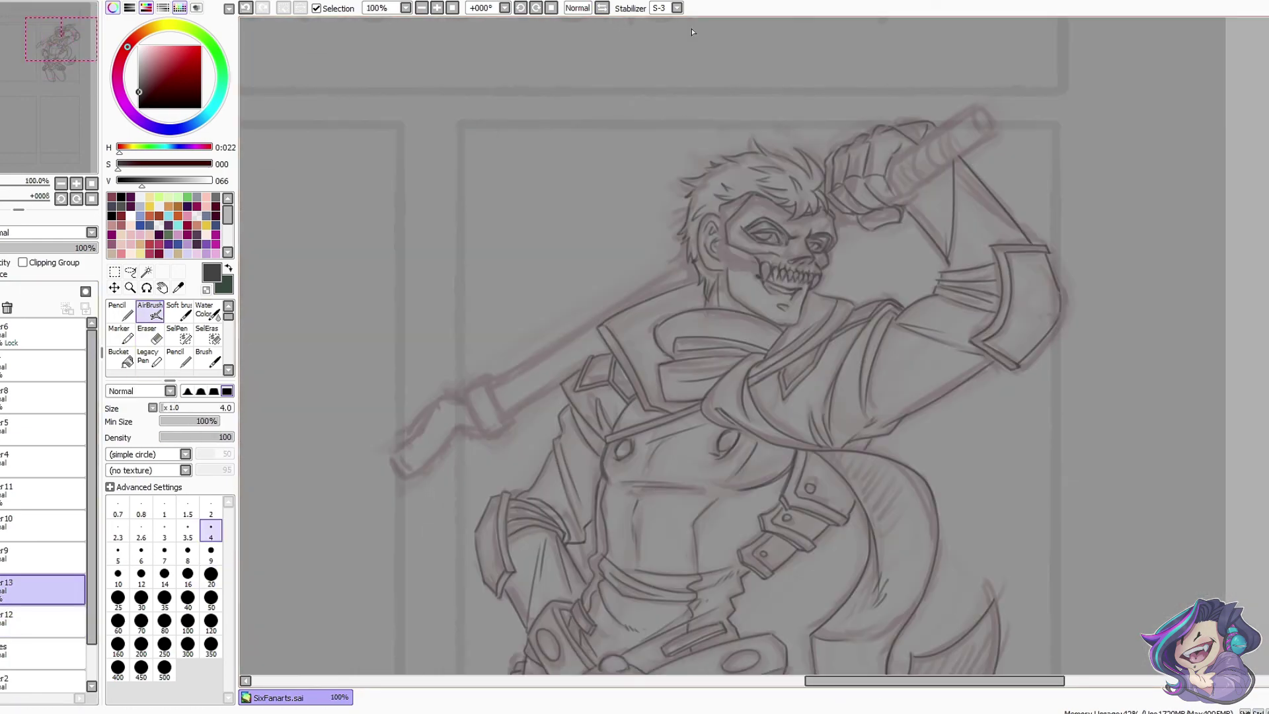
- Erase and redraw uneven lines on the masked head, undoing the last misplaced stroke
key("h")
scroll(825, 166, "up", 3)
key("e")
left_click_drag(690, 212, 769, 320)
key("b")
left_click_drag(787, 252, 785, 357)
left_click_drag(733, 394, 675, 399)
left_click_drag(783, 354, 680, 397)
left_click_drag(783, 251, 782, 349)
left_click_drag(695, 193, 575, 247)
left_click_drag(702, 195, 790, 236)
key("h")
key("ctrl+z")
- Ink the two long straight edges of the shouldered weapon's shaft on a new layer, undoing misplaced strokes
left_click_drag(489, 316, 488, 319)
left_click_drag(584, 183, 624, 198)
key("minus")
left_click_drag(483, 318, 484, 338)
left_click_drag(613, 193, 578, 189)
key("h")
key("ctrl+z")
left_click_drag(956, 186, 920, 193)
key("h")
key("minus")
key("minus")
left_click_drag(588, 181, 628, 202)
key("minus")
left_click_drag(488, 282, 490, 236)
scroll(494, 235, "down", 6)
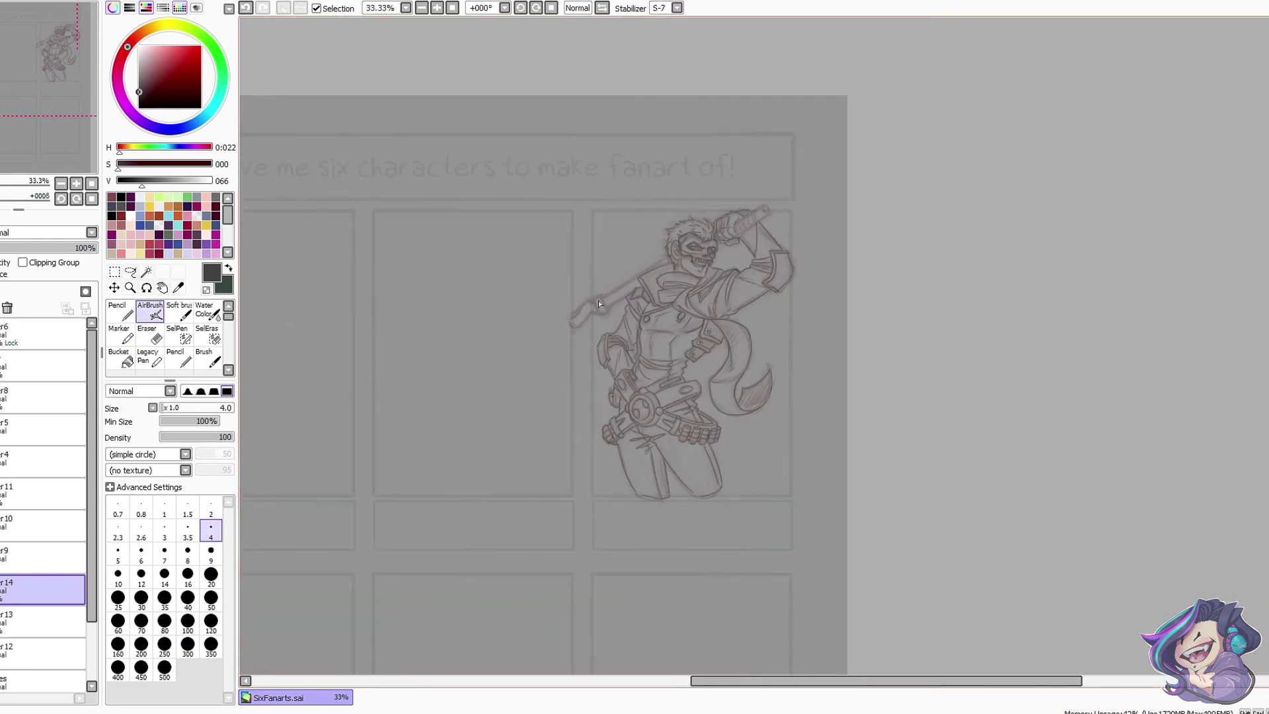
scroll(598, 300, "up", 3)
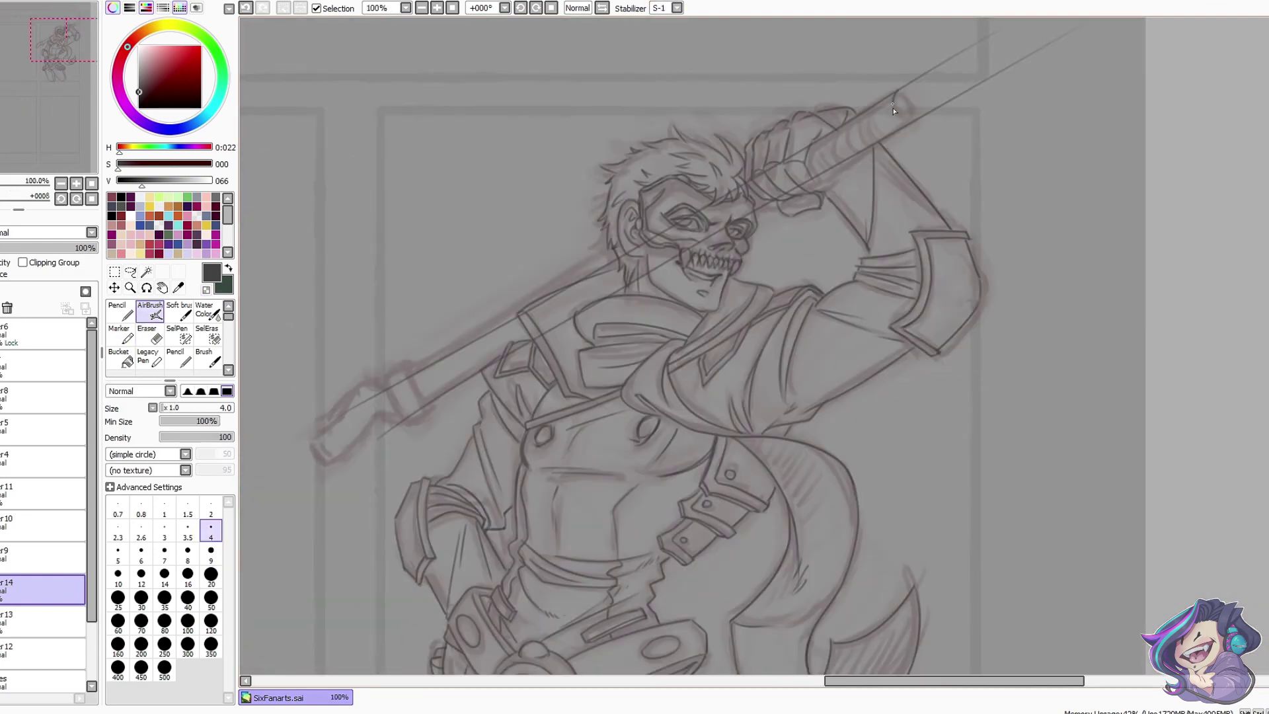
- With the stabilizer at S-3, trim the shaft lines past the handle and ink its round end and grip wraps
key("h")
left_click(676, 8)
left_click(660, 217)
key("h")
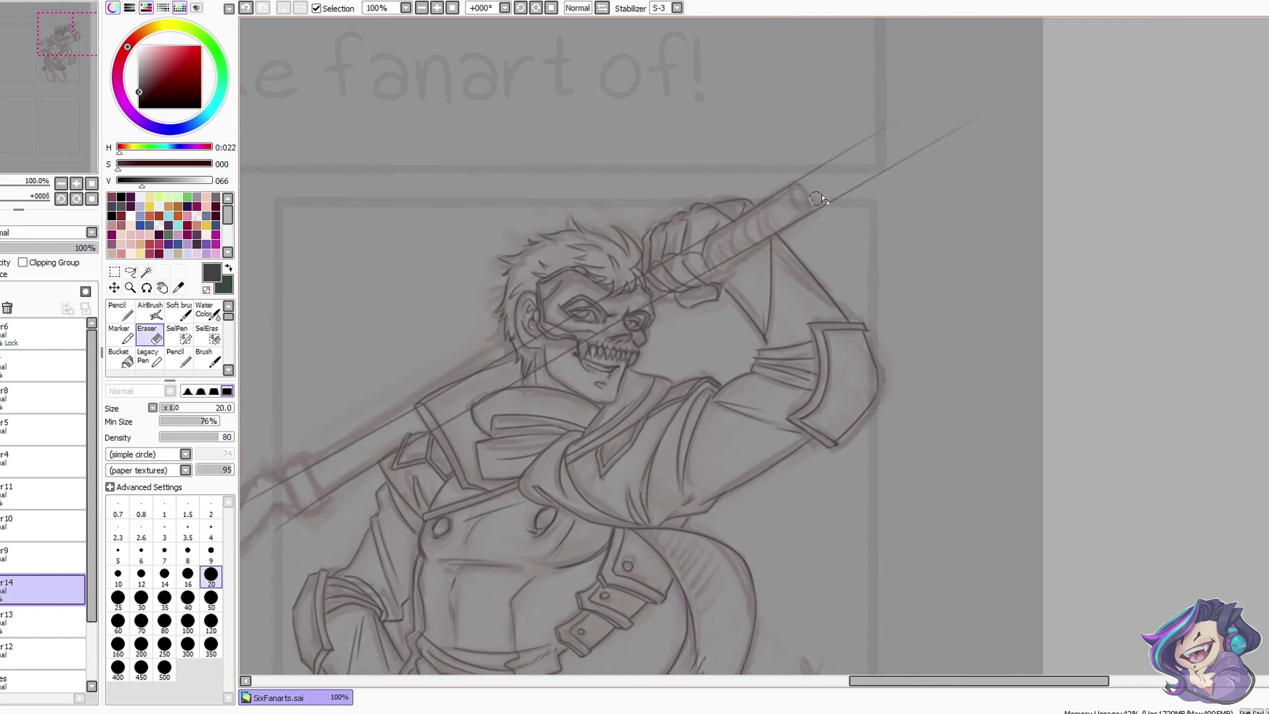
left_click_drag(743, 220, 756, 244)
key("h")
key("ctrl+z")
mouse_move(754, 208)
left_mouse_down()
mouse_move(769, 234)
mouse_move(825, 256)
left_mouse_up()
left_click_drag(859, 244, 628, 244)
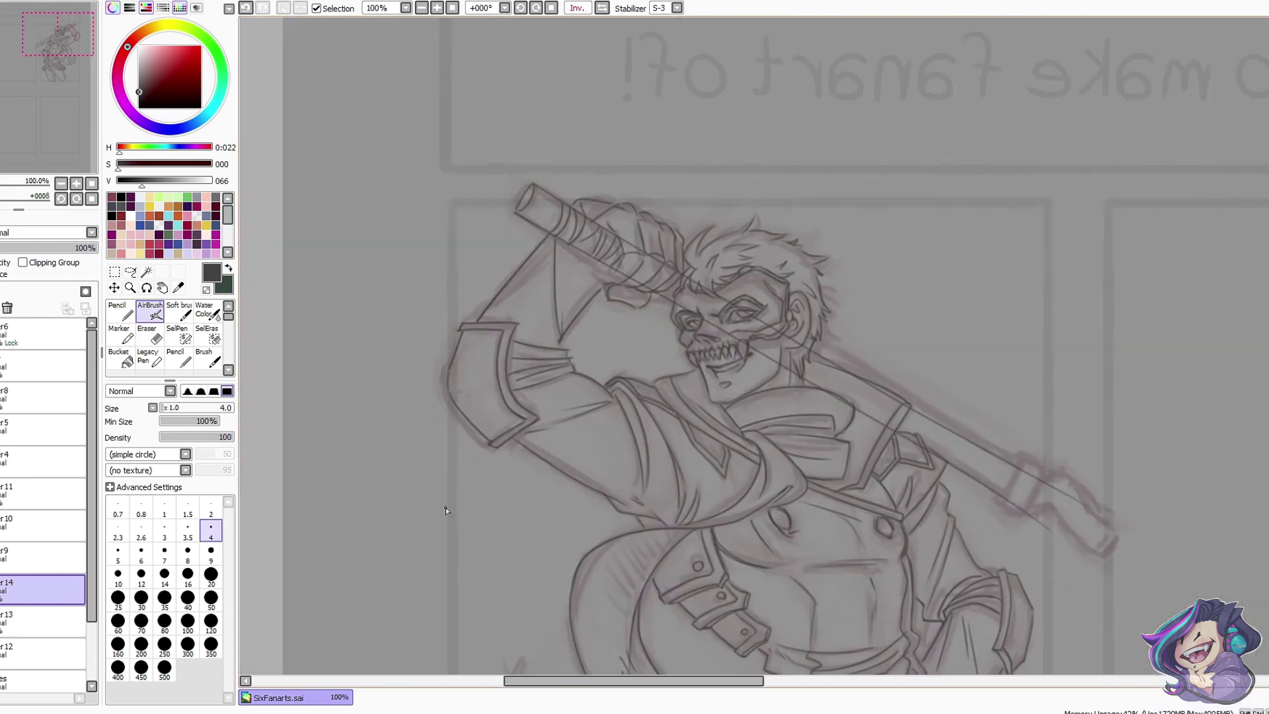
- Erase the shaft lines that cross the character's face, neck and scarf
key("h")
key("e")
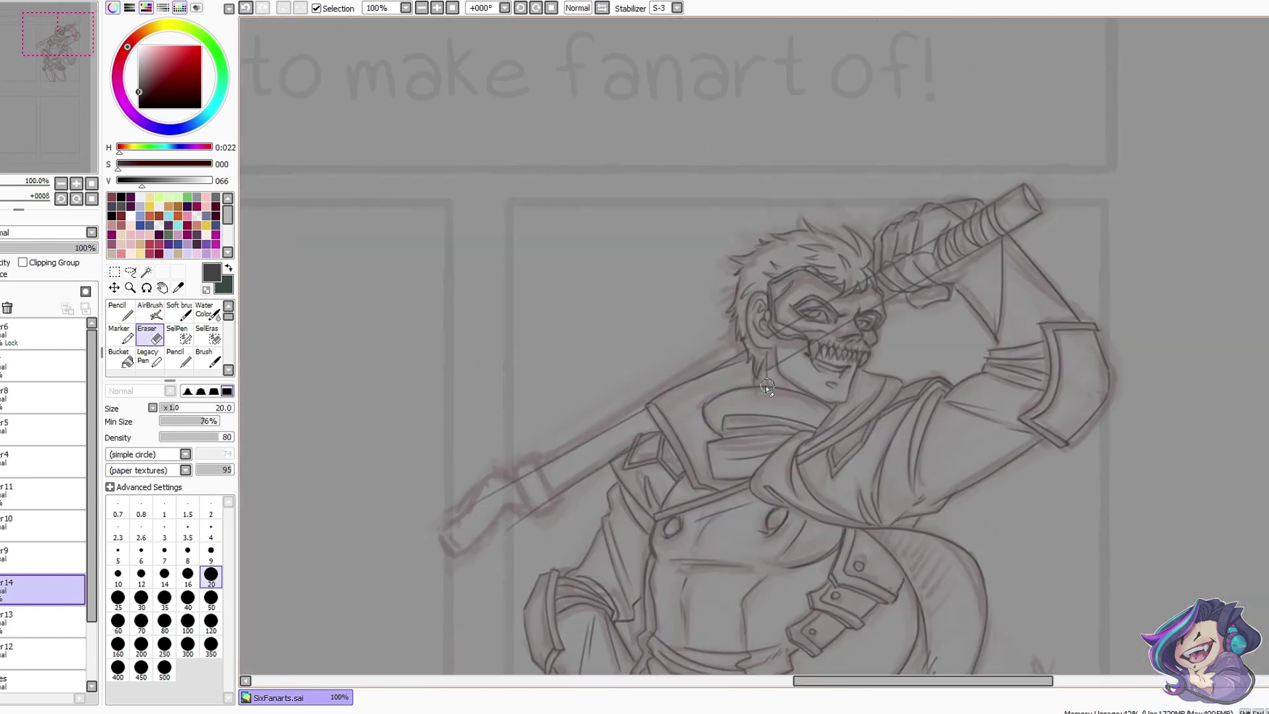
left_click_drag(853, 323, 809, 345)
left_click_drag(592, 487, 665, 487)
key("b")
left_click_drag(793, 466, 589, 466)
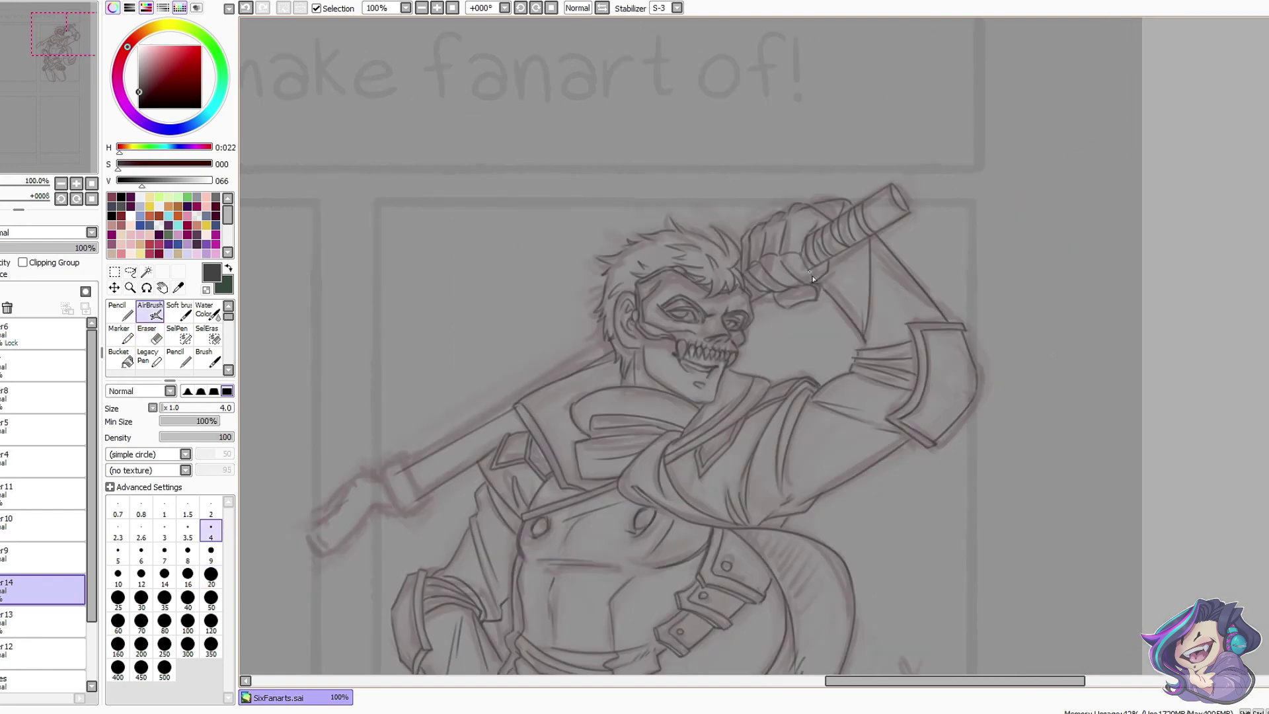
- Ink the collar band and the bent, angular tip at the weapon's lower end
key("h")
key("h")
scroll(856, 286, "right", 3)
mouse_move(462, 500)
left_mouse_down()
mouse_move(421, 470)
mouse_move(426, 490)
left_mouse_up()
scroll(427, 533, "up", 2)
left_click_drag(426, 451, 494, 472)
key("e")
key("b")
mouse_move(411, 424)
left_mouse_down()
mouse_move(365, 425)
mouse_move(453, 494)
left_mouse_up()
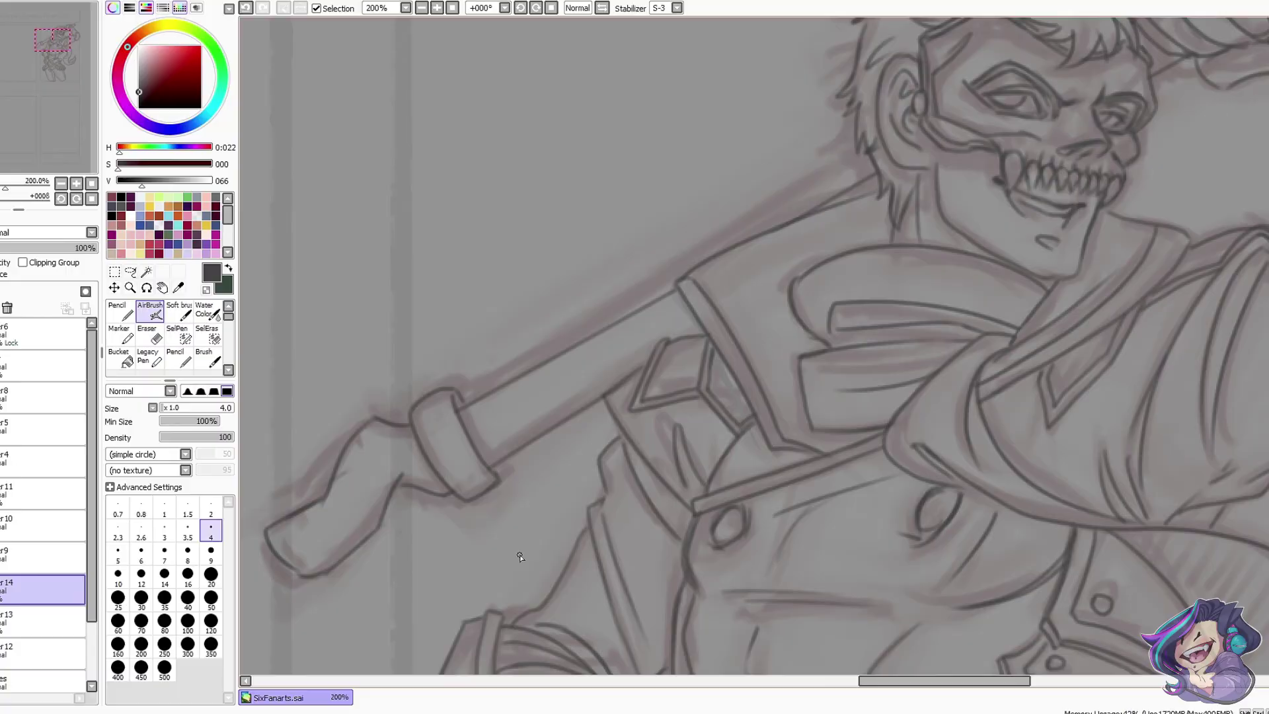